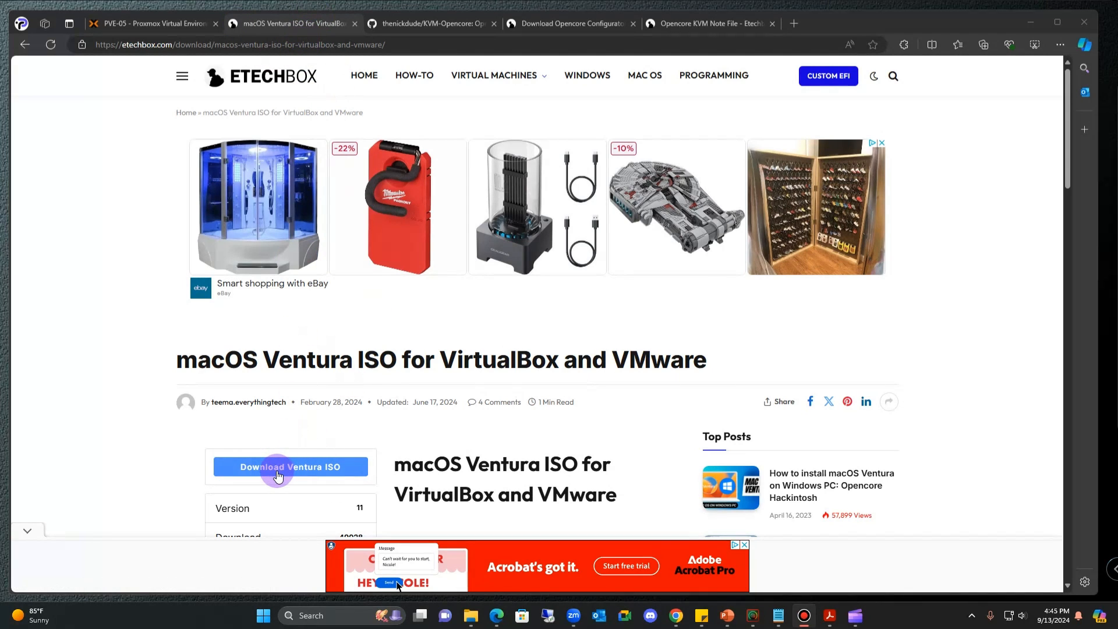
- Scroll the etechbox macOS Ventura ISO page and highlight its 14.65 GB file size
{"action": "scroll", "coordinate": [278, 476], "scroll_direction": "down", "scroll_amount": 2}
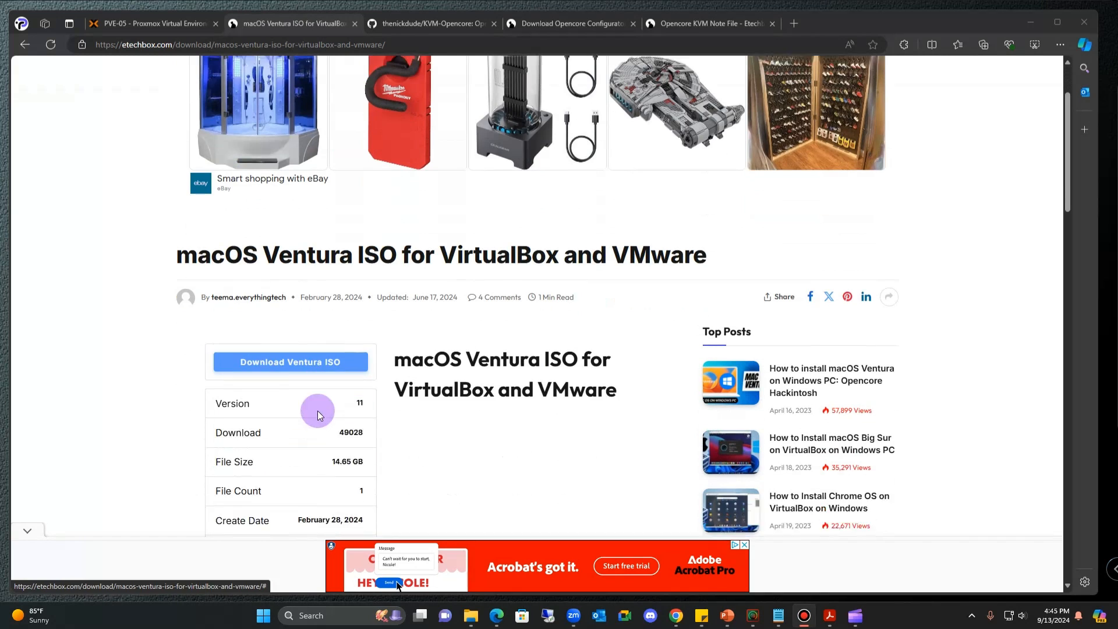
{"action": "scroll", "coordinate": [367, 397], "scroll_direction": "down", "scroll_amount": 2}
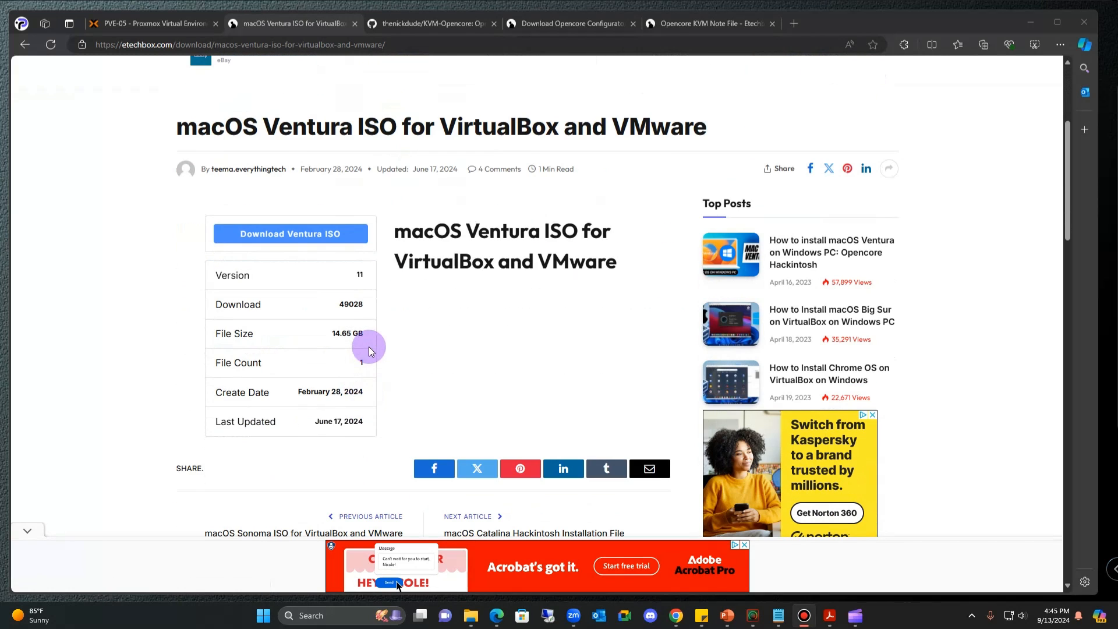
{"action": "left_click_drag", "start_coordinate": [366, 334], "coordinate": [325, 335]}
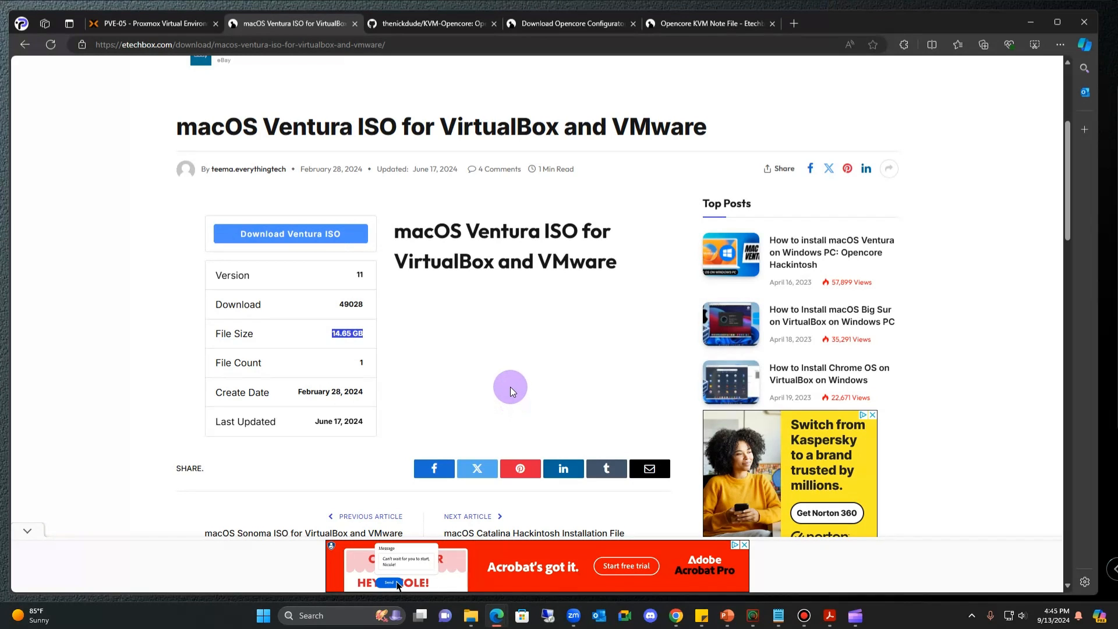
- Read the reader comments on the ISO page, then return to the KVM-Opencore repository
{"action": "scroll", "coordinate": [501, 365], "scroll_direction": "down", "scroll_amount": 7}
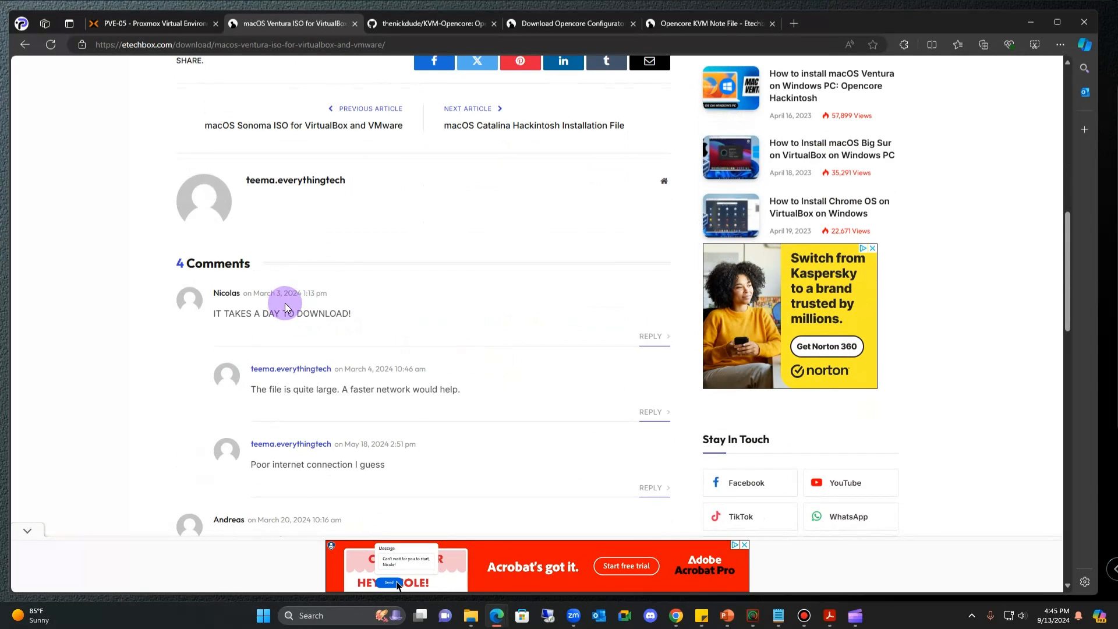
{"action": "scroll", "coordinate": [244, 291], "scroll_direction": "down", "scroll_amount": 1}
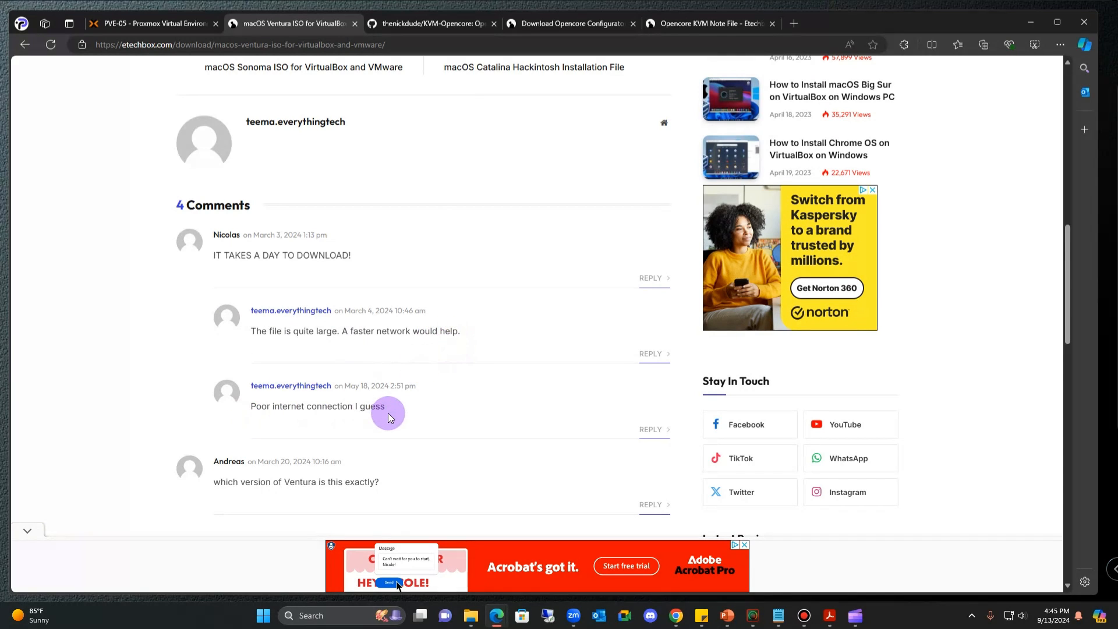
{"action": "scroll", "coordinate": [389, 419], "scroll_direction": "up", "scroll_amount": 7}
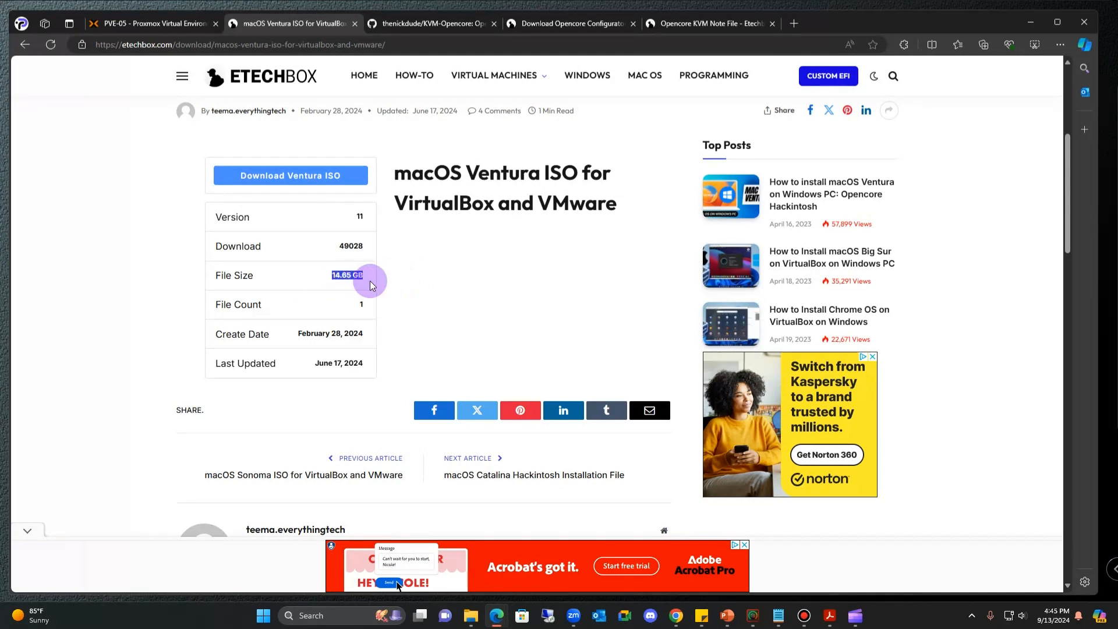
{"action": "scroll", "coordinate": [384, 117], "scroll_direction": "up", "scroll_amount": 3}
{"action": "left_click", "coordinate": [428, 24]}
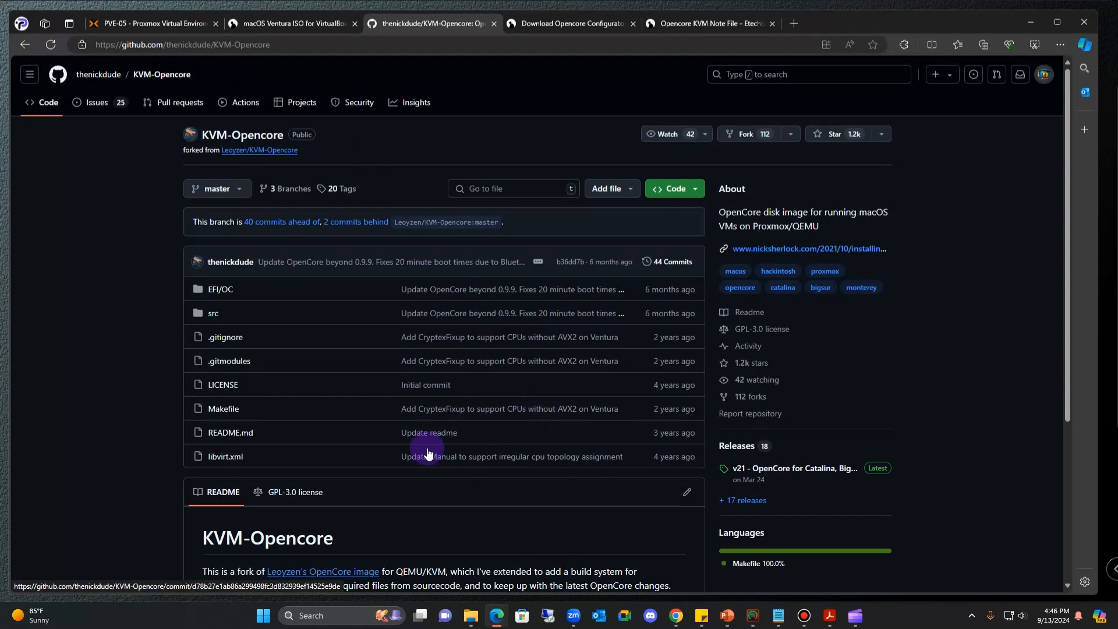
- Open the KVM-Opencore v21 release, note its iso.gz asset date, then go to the Opencore Configurator page
{"action": "left_click", "coordinate": [765, 477]}
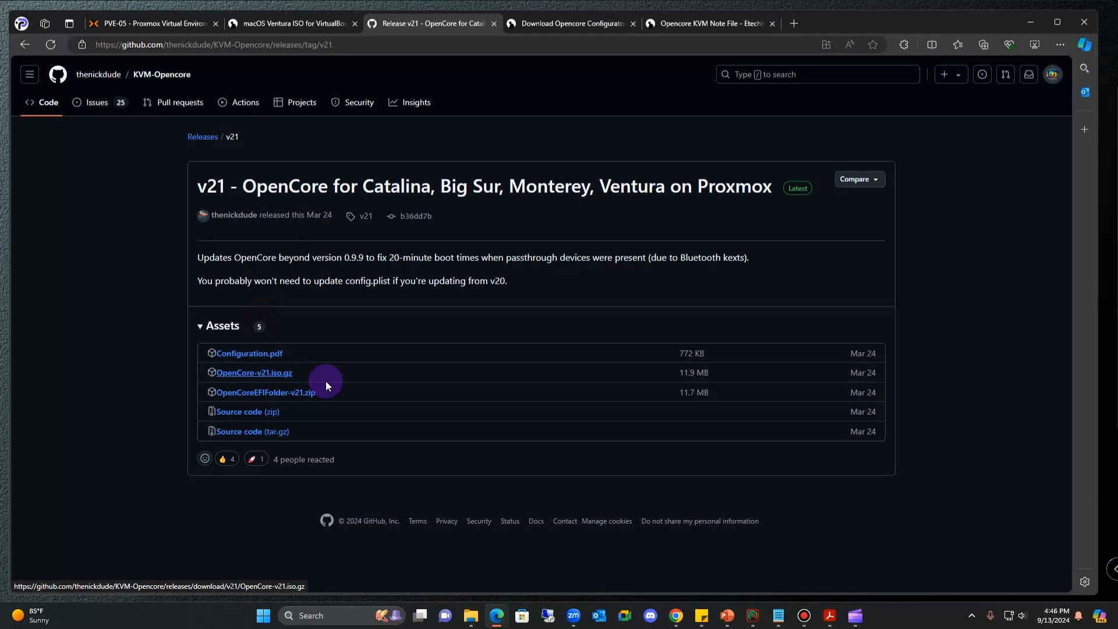
{"action": "left_click_drag", "start_coordinate": [878, 379], "coordinate": [850, 373]}
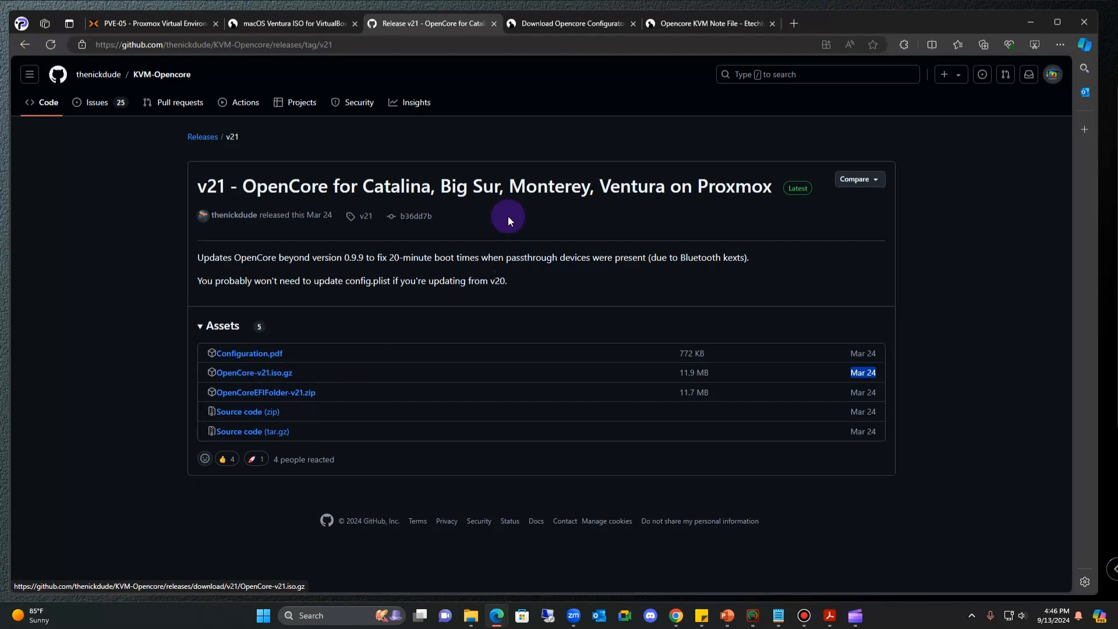
{"action": "left_click", "coordinate": [562, 19]}
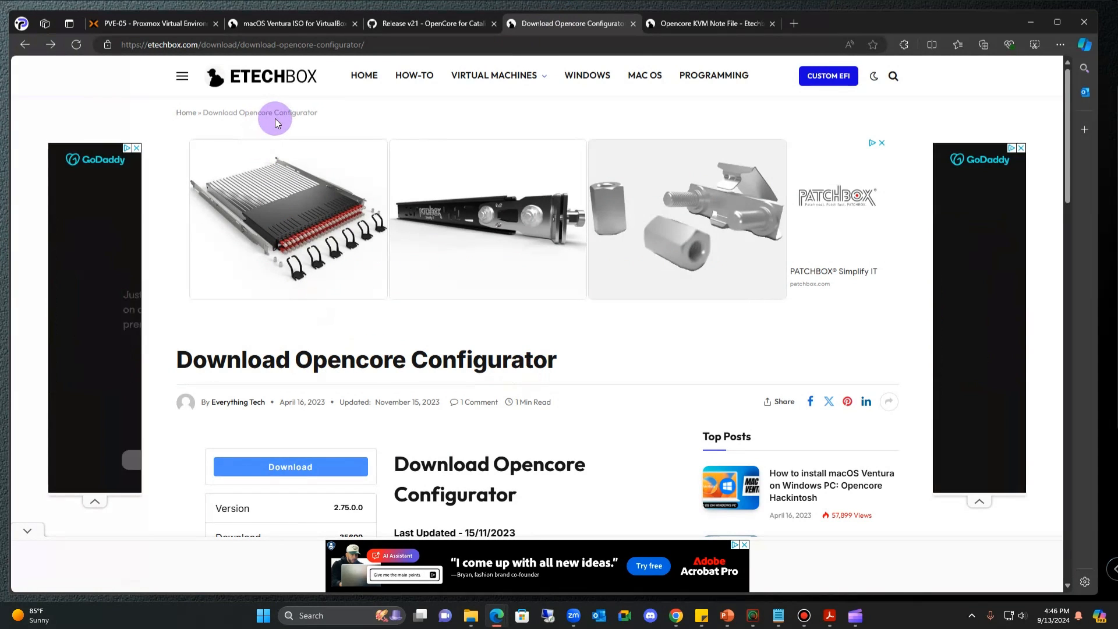
- Check the Opencore Configurator's 9.8 MB file size and release date
{"action": "scroll", "coordinate": [324, 387], "scroll_direction": "down", "scroll_amount": 2}
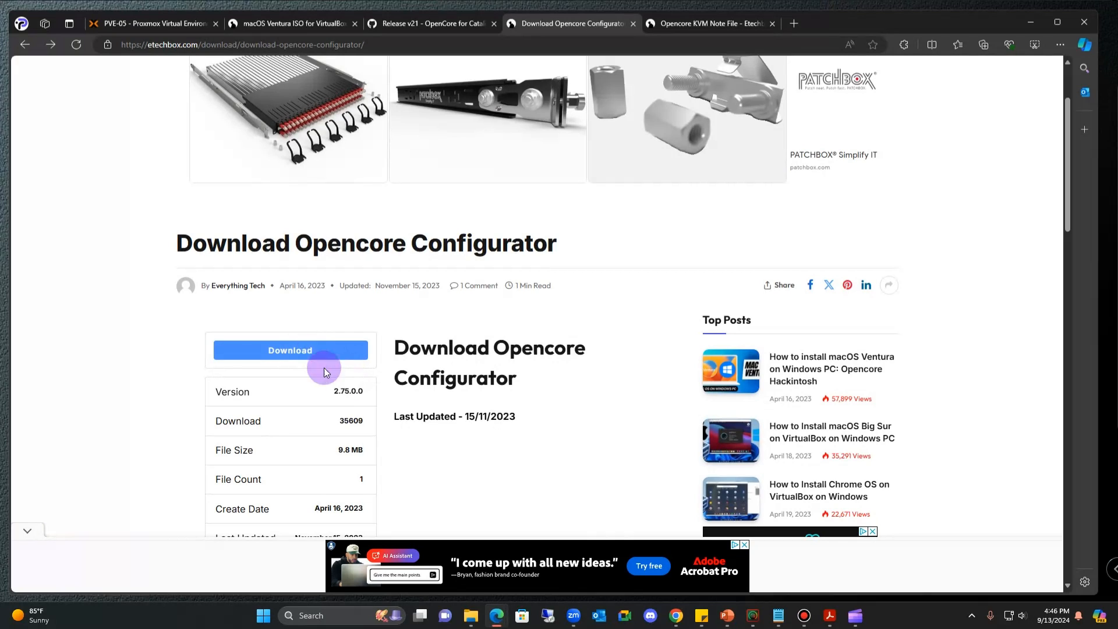
{"action": "left_click_drag", "start_coordinate": [338, 455], "coordinate": [364, 453]}
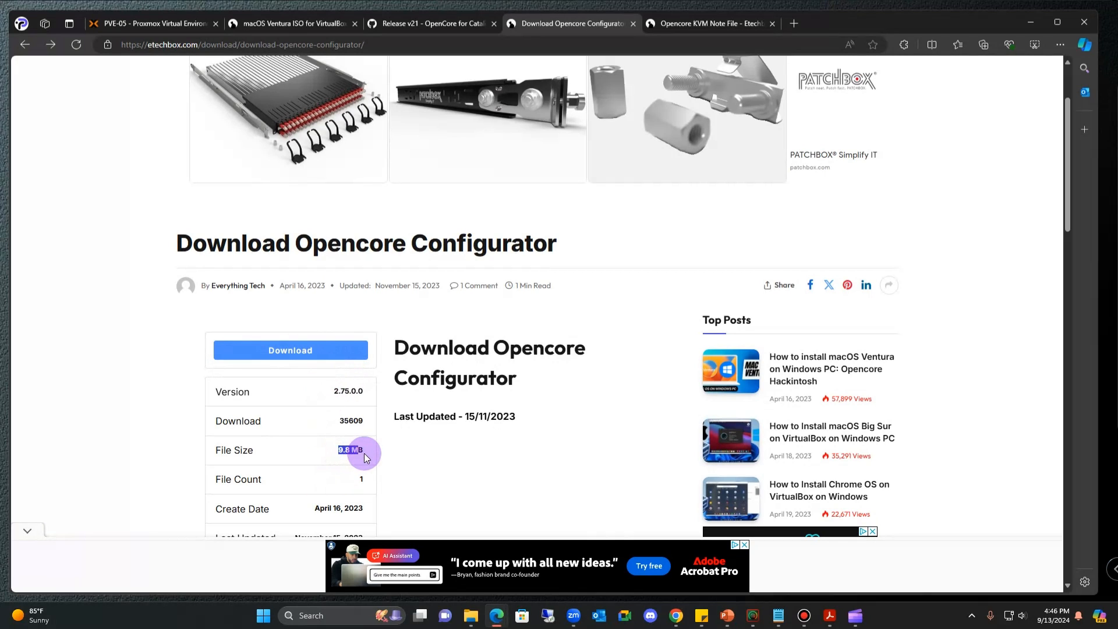
{"action": "scroll", "coordinate": [433, 481], "scroll_direction": "down", "scroll_amount": 5}
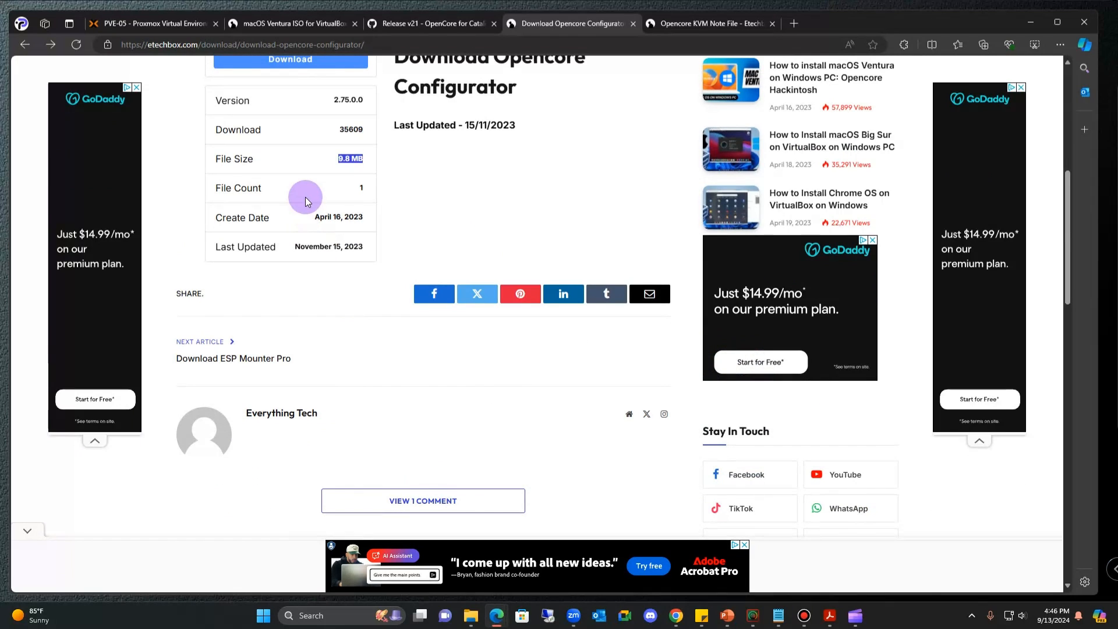
{"action": "left_click_drag", "start_coordinate": [314, 217], "coordinate": [367, 220]}
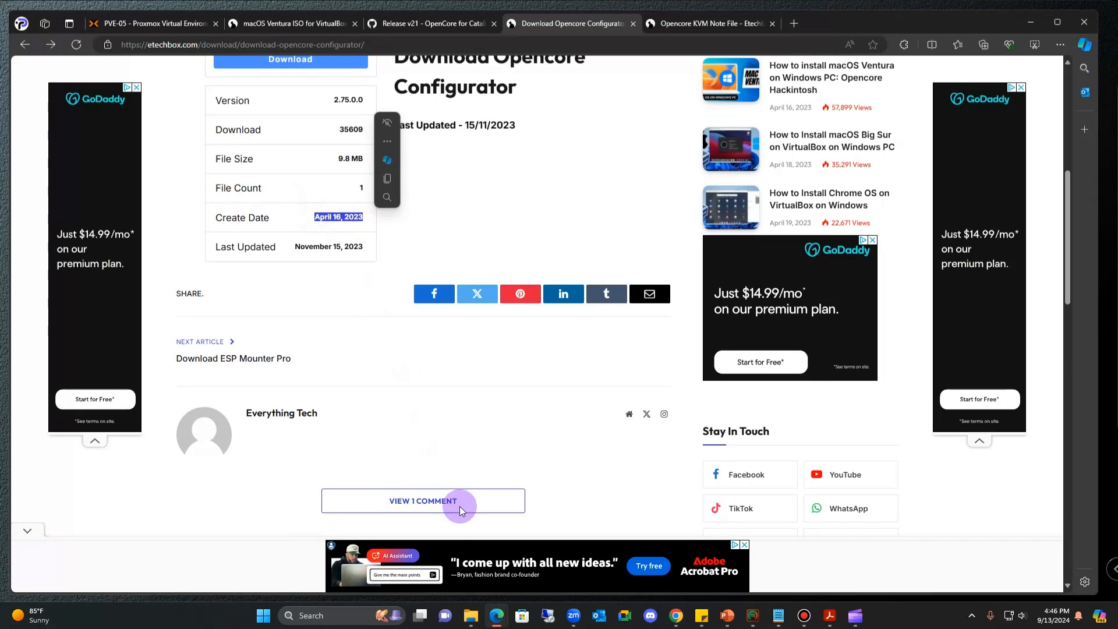
{"action": "scroll", "coordinate": [457, 472], "scroll_direction": "down", "scroll_amount": 4}
{"action": "scroll", "coordinate": [457, 471], "scroll_direction": "up", "scroll_amount": 5}
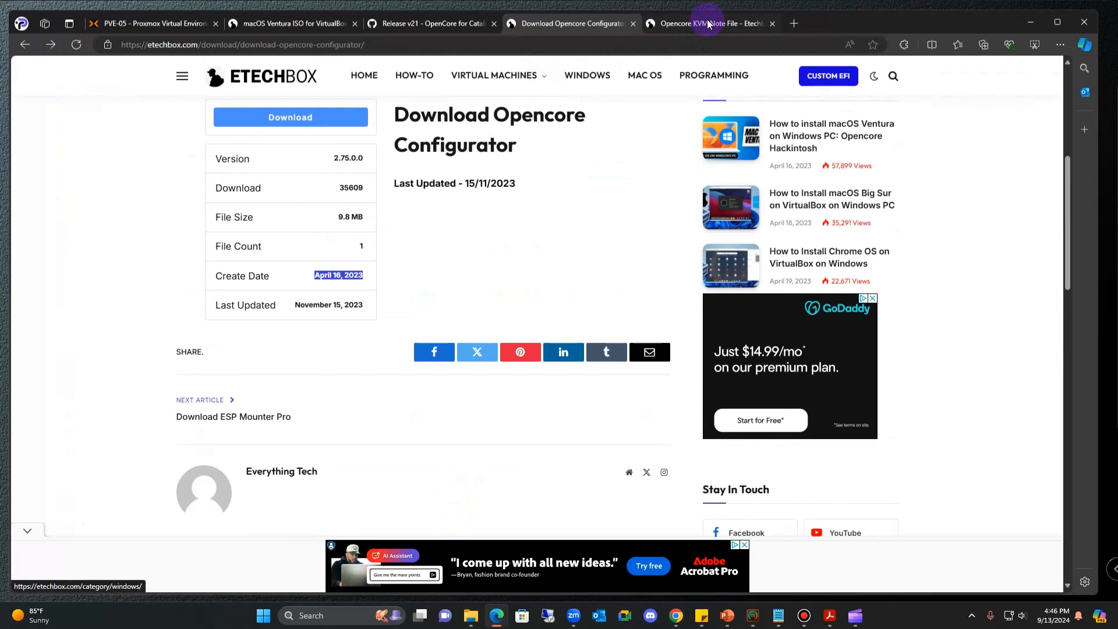
- On the Opencore KVM Note File page, highlight the Intel and AMD args paragraphs
{"action": "left_click", "coordinate": [709, 23]}
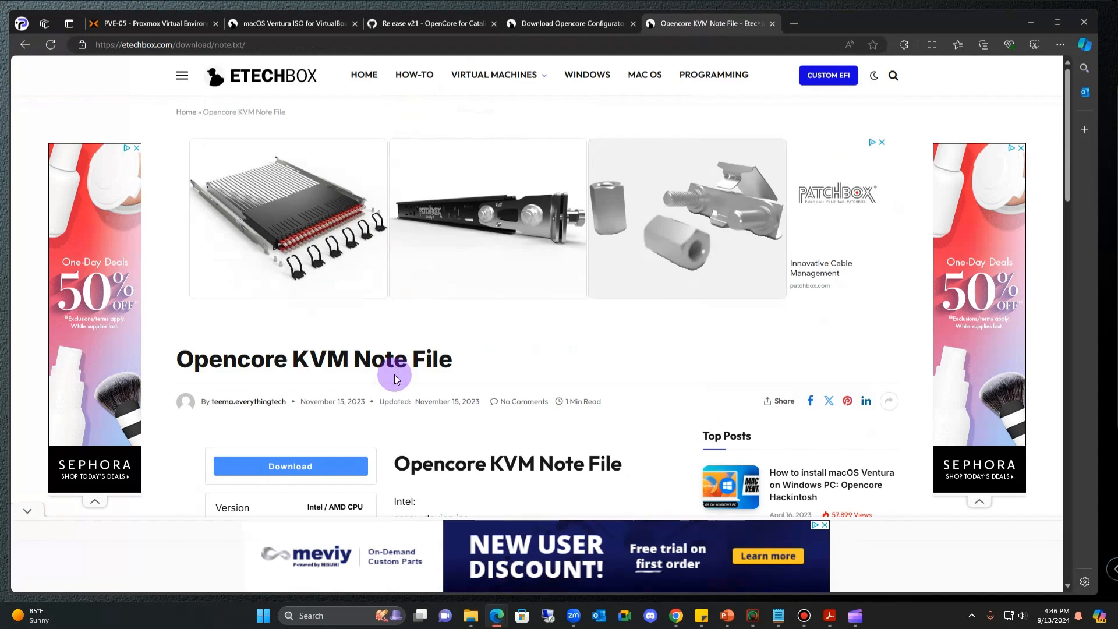
{"action": "scroll", "coordinate": [394, 374], "scroll_direction": "down", "scroll_amount": 5}
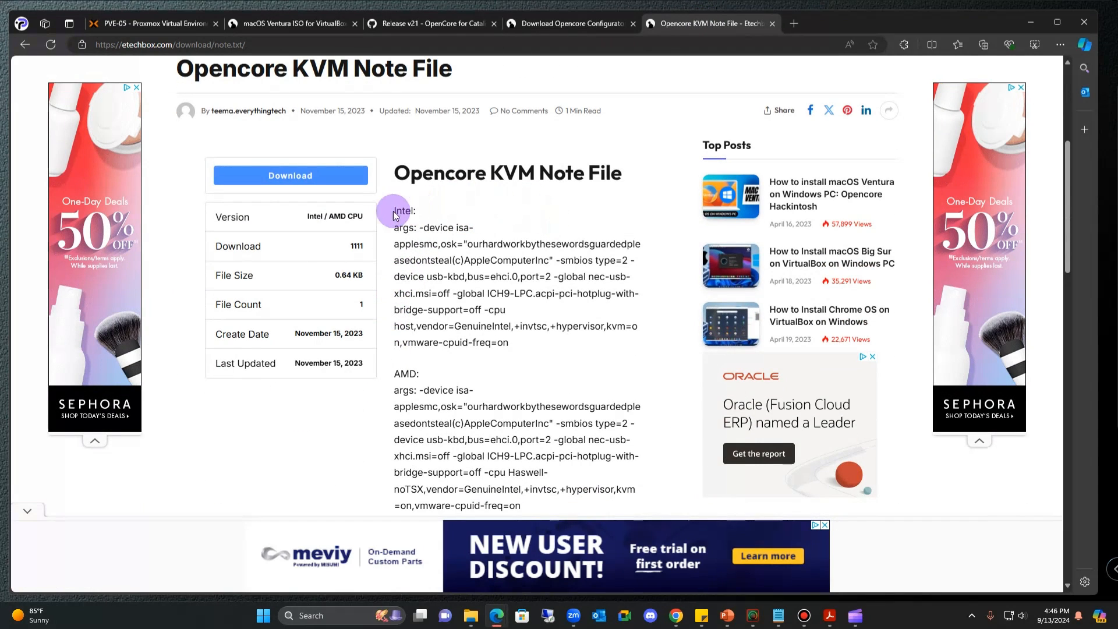
{"action": "scroll", "coordinate": [400, 249], "scroll_direction": "down", "scroll_amount": 1}
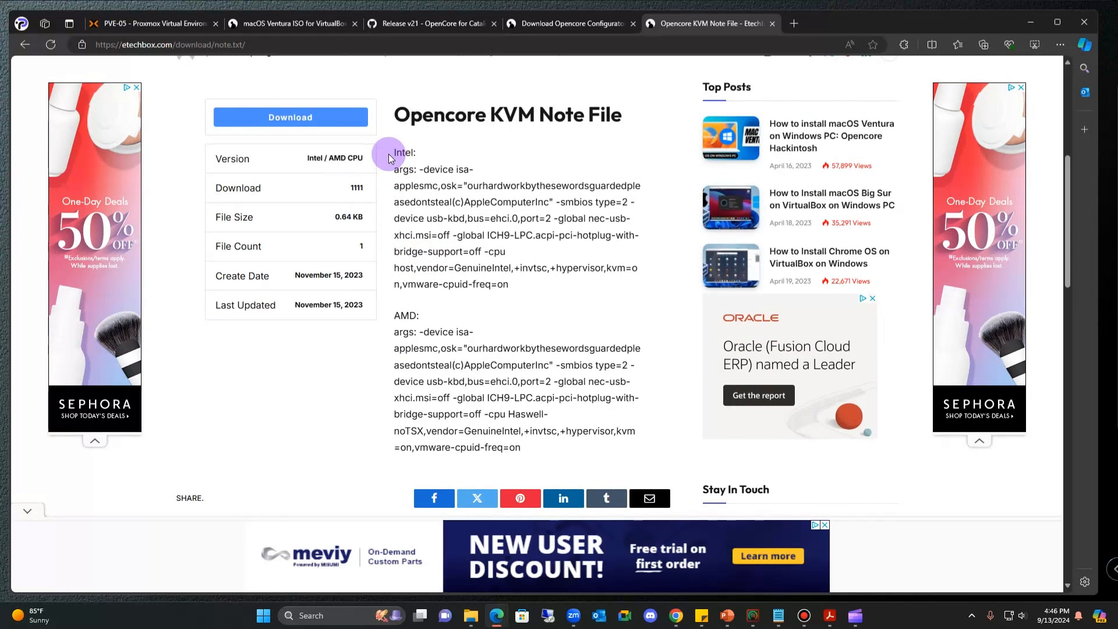
{"action": "left_click_drag", "start_coordinate": [394, 154], "coordinate": [539, 292]}
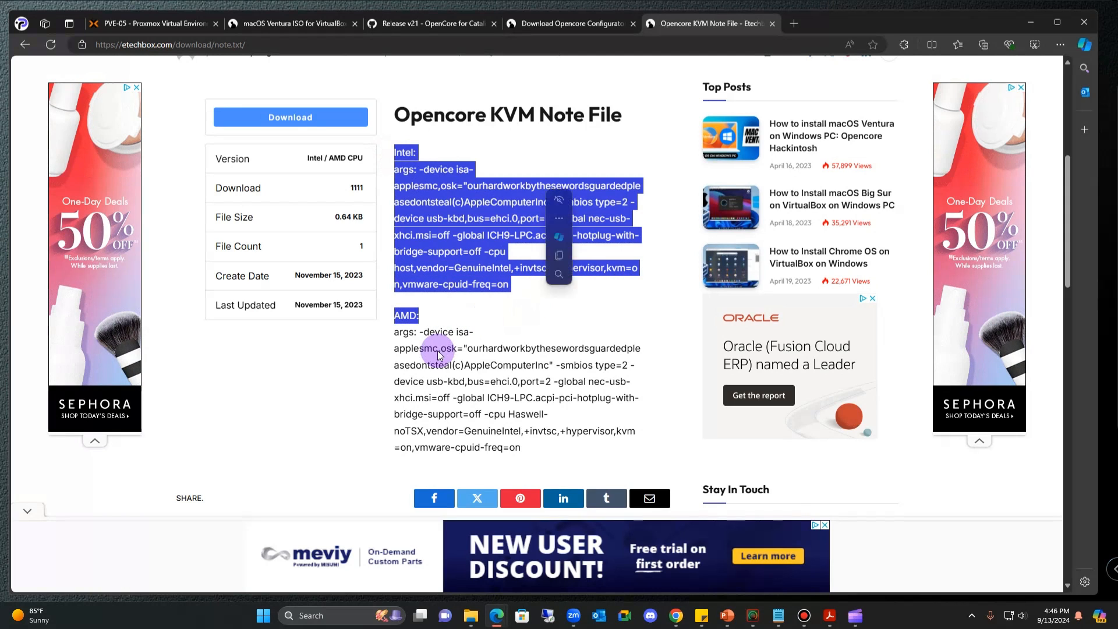
{"action": "left_click", "coordinate": [401, 315]}
{"action": "left_click_drag", "start_coordinate": [401, 315], "coordinate": [523, 425]}
{"action": "scroll", "coordinate": [523, 422], "scroll_direction": "down", "scroll_amount": 3}
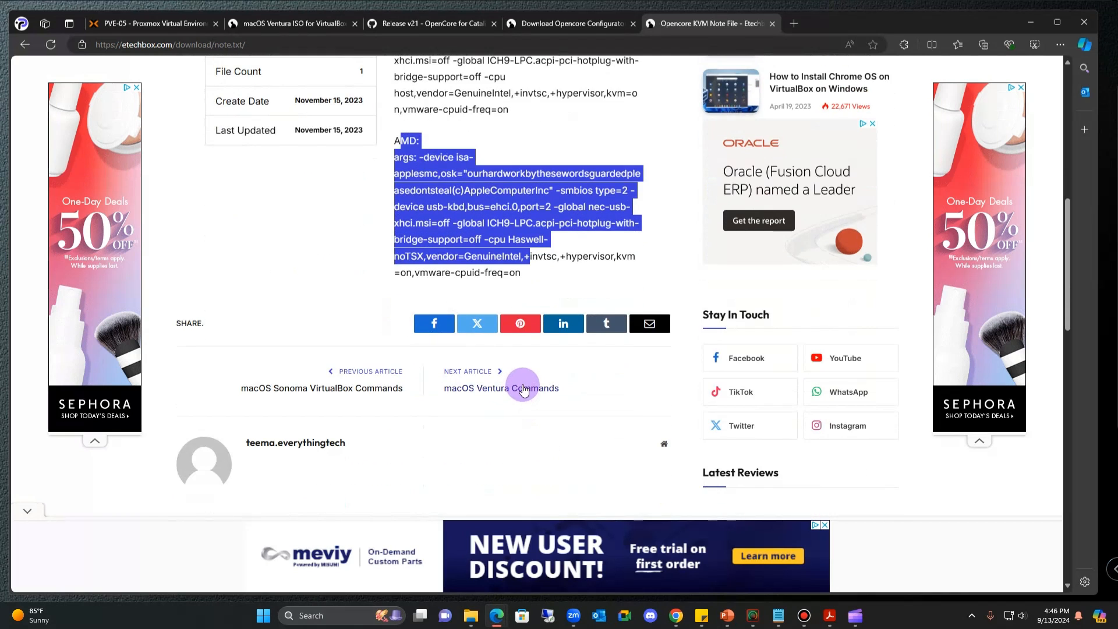
{"action": "scroll", "coordinate": [512, 355], "scroll_direction": "up", "scroll_amount": 3}
{"action": "left_click", "coordinate": [473, 296]}
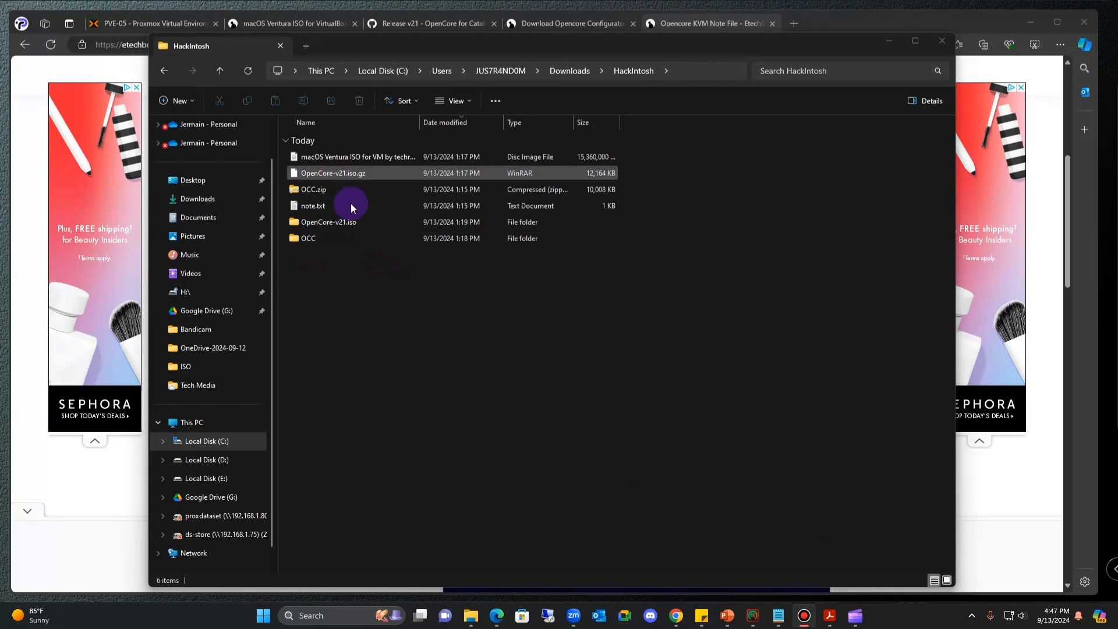
- Extract OpenCore-v21.iso.gz with WinRAR into its own OpenCore-v21.iso folder
{"action": "left_click_drag", "start_coordinate": [419, 122], "coordinate": [466, 123]}
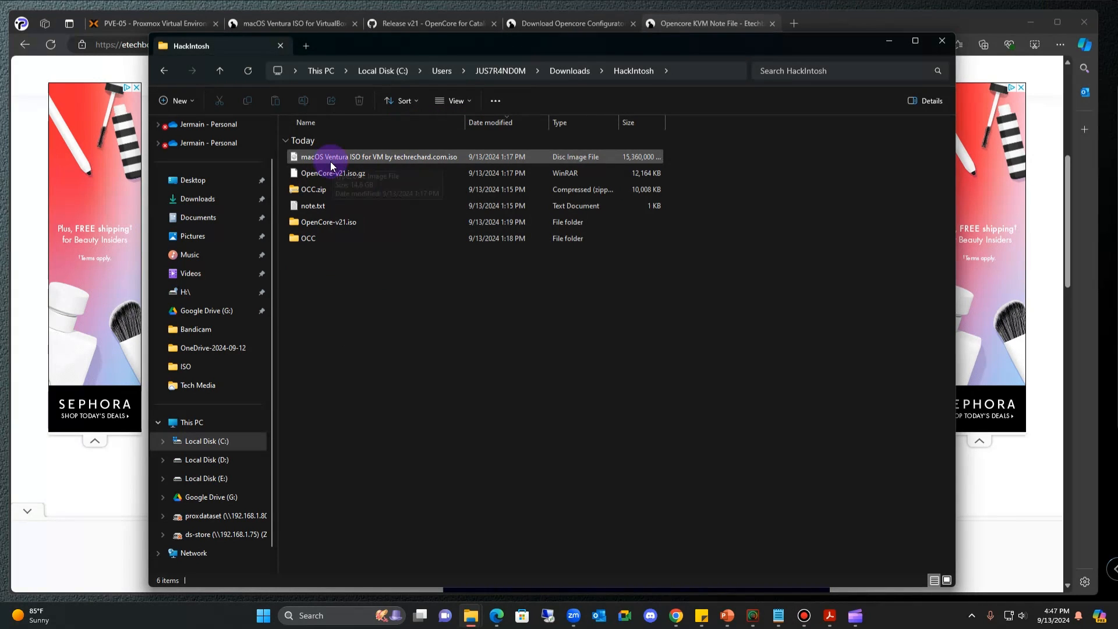
{"action": "left_click_drag", "start_coordinate": [466, 117], "coordinate": [435, 120]}
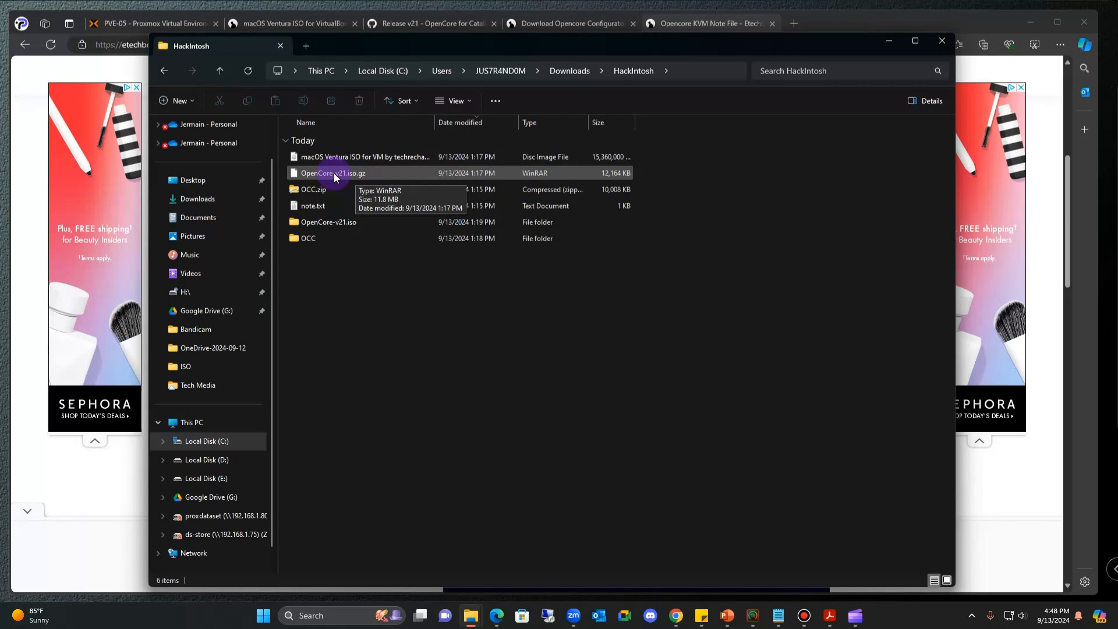
{"action": "right_click", "coordinate": [334, 174]}
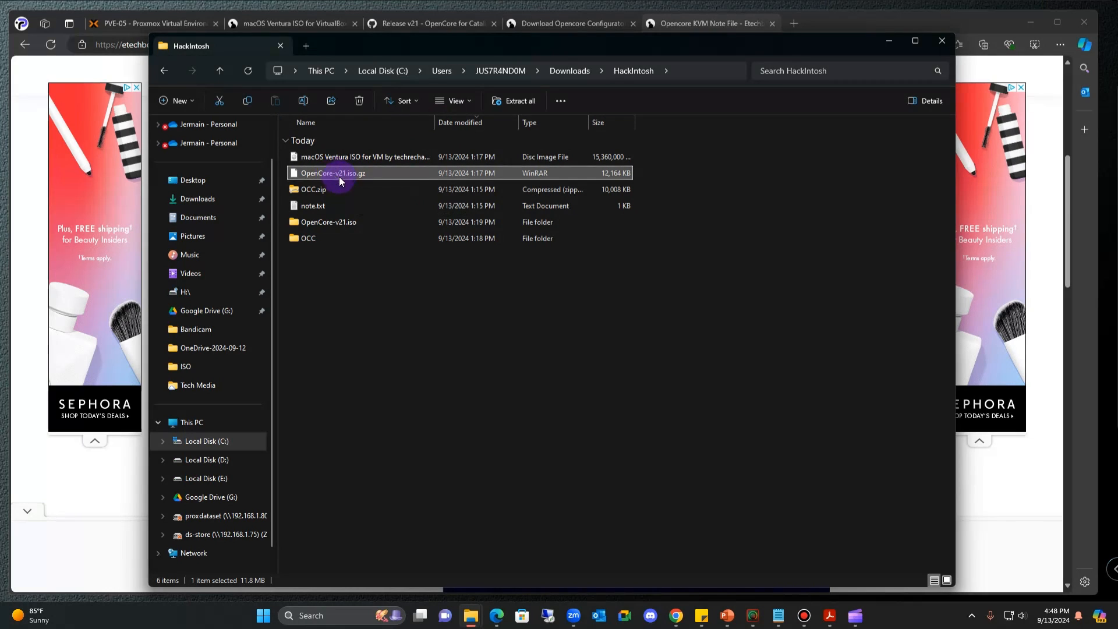
{"action": "mouse_move", "coordinate": [375, 354]}
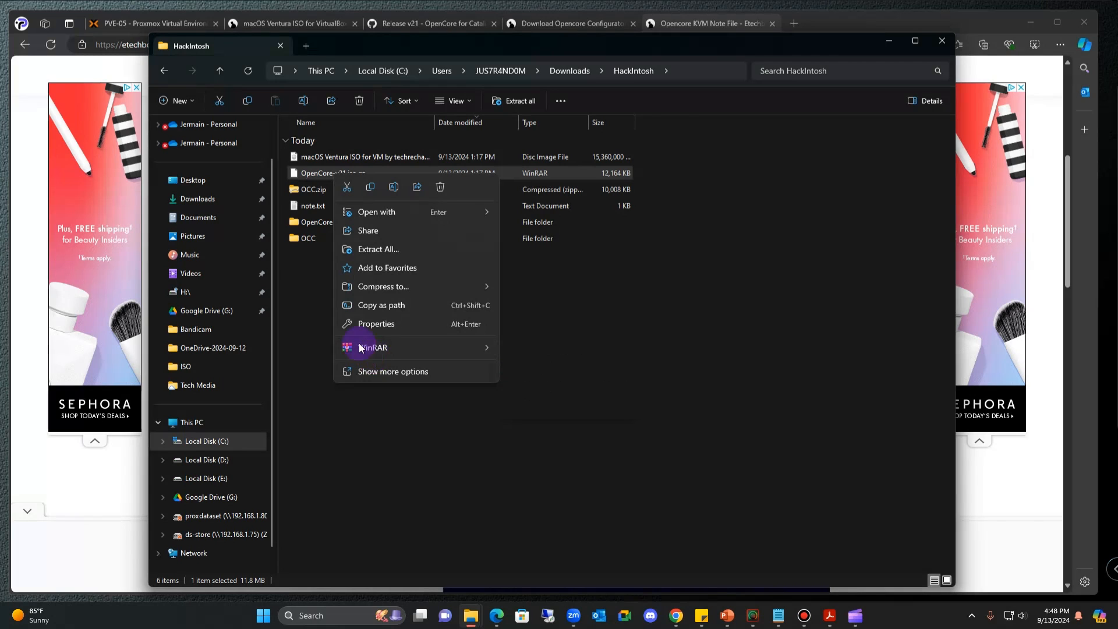
{"action": "mouse_move", "coordinate": [472, 347]}
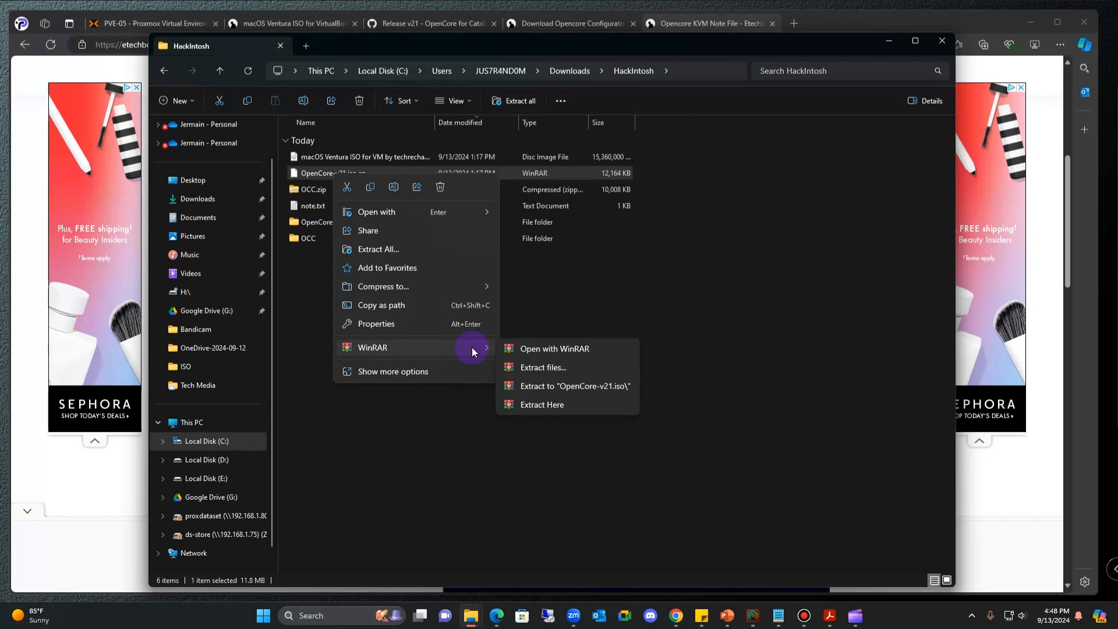
{"action": "left_click", "coordinate": [584, 387]}
- Check the extracted OpenCore-v21.iso disc image, then go back to the HackIntosh folder
{"action": "left_click", "coordinate": [321, 303]}
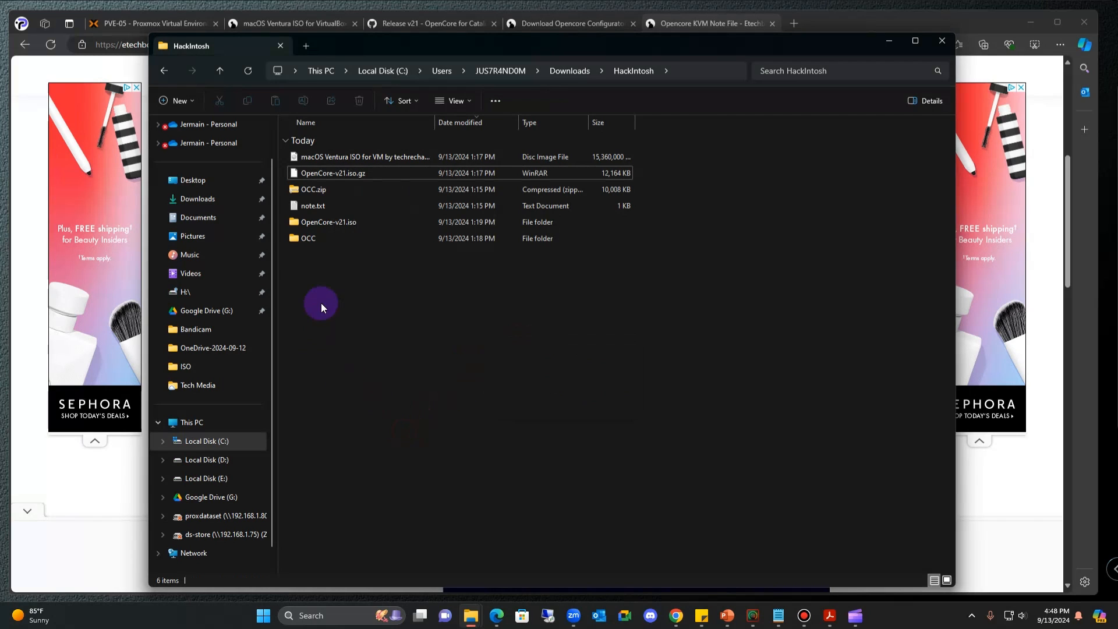
{"action": "double_click", "coordinate": [352, 220]}
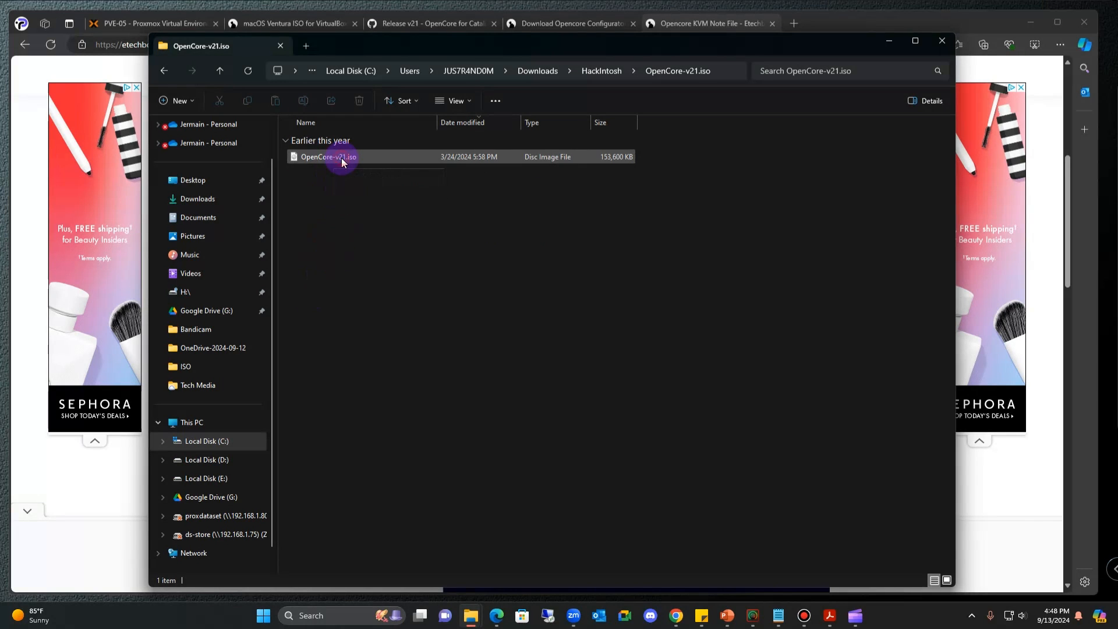
{"action": "left_click", "coordinate": [342, 159]}
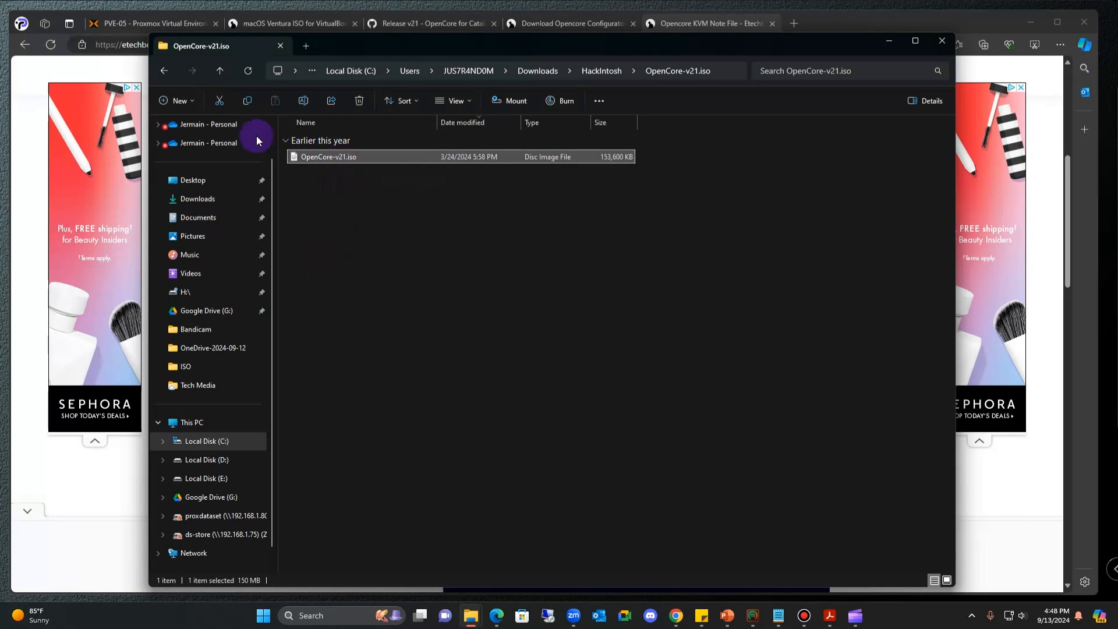
{"action": "left_click", "coordinate": [161, 68]}
{"action": "left_click", "coordinate": [326, 157]}
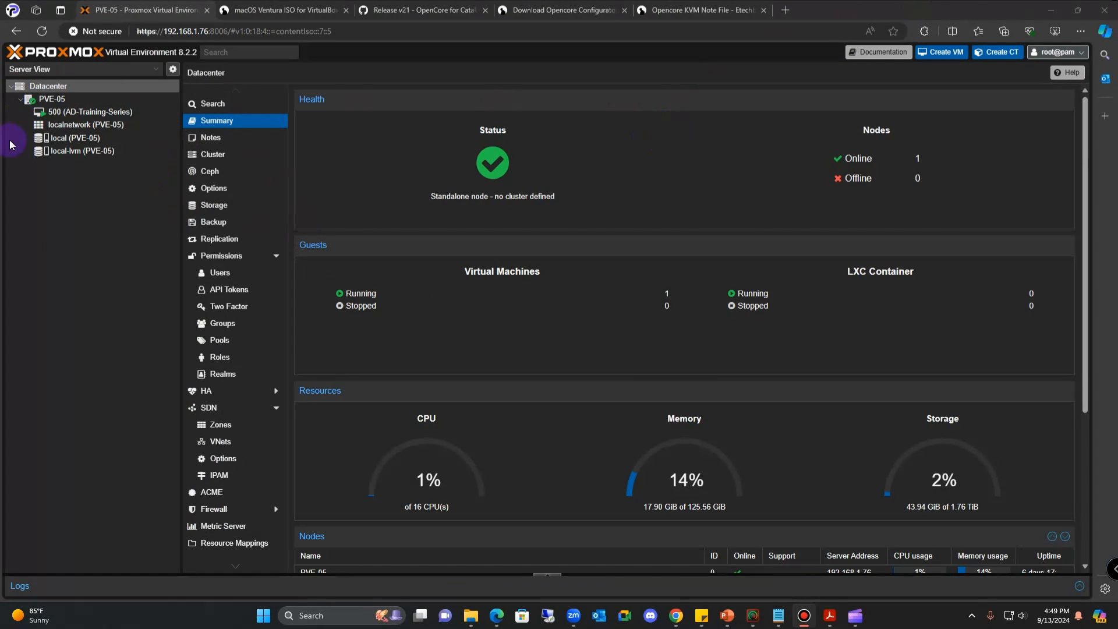
- Review the macOS Ventura and OpenCore-v21.iso images on local storage, then start a new VM
{"action": "left_click", "coordinate": [65, 138]}
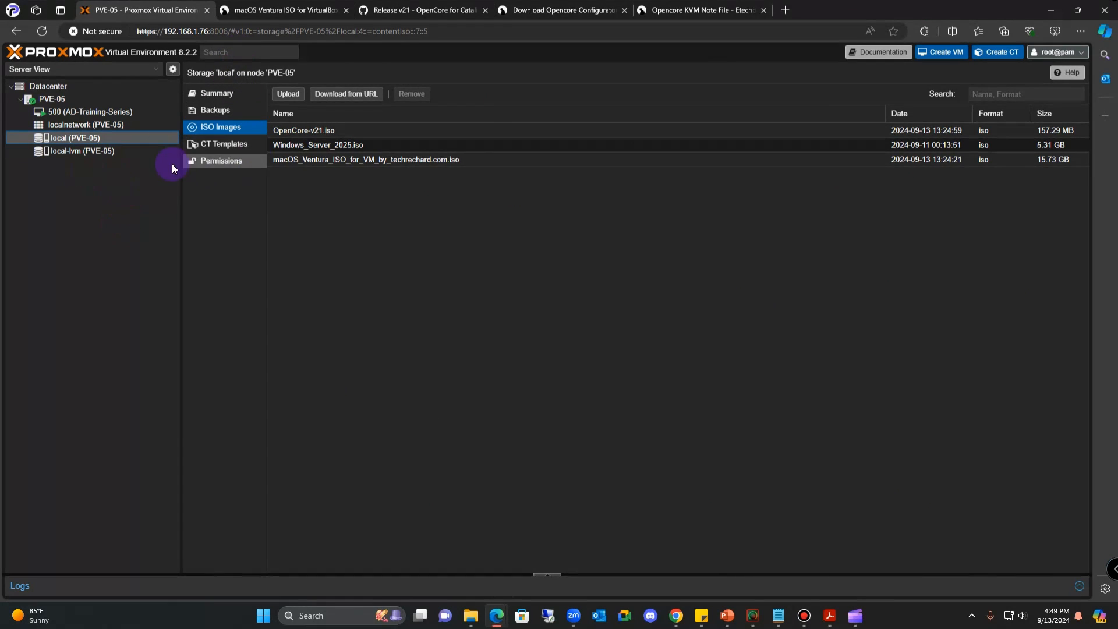
{"action": "left_click", "coordinate": [308, 157]}
{"action": "left_click", "coordinate": [298, 133]}
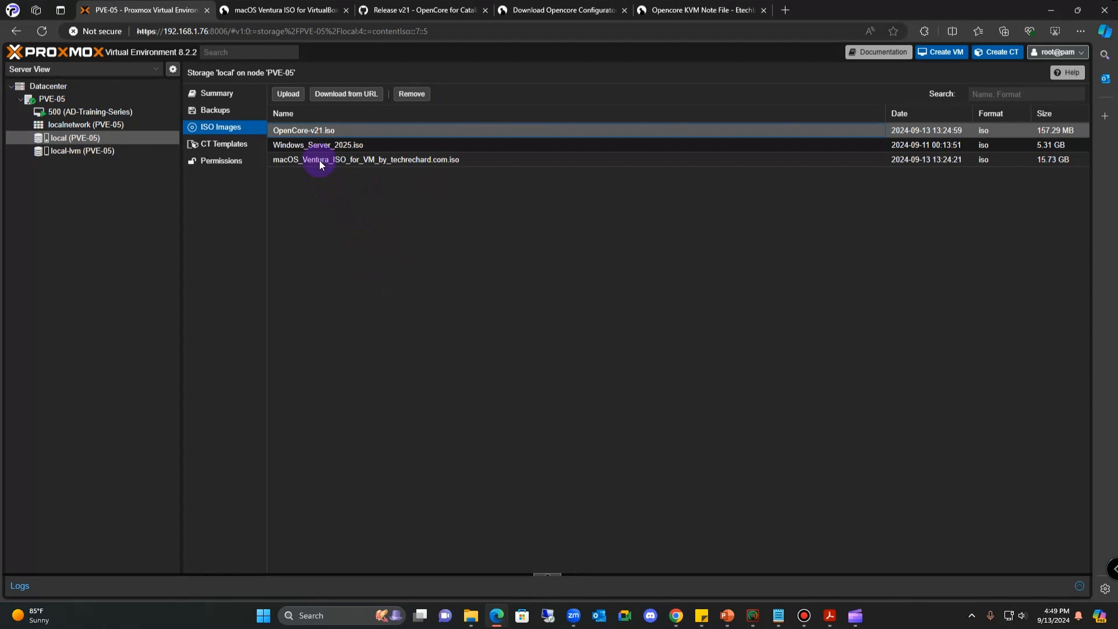
{"action": "left_click", "coordinate": [946, 52]}
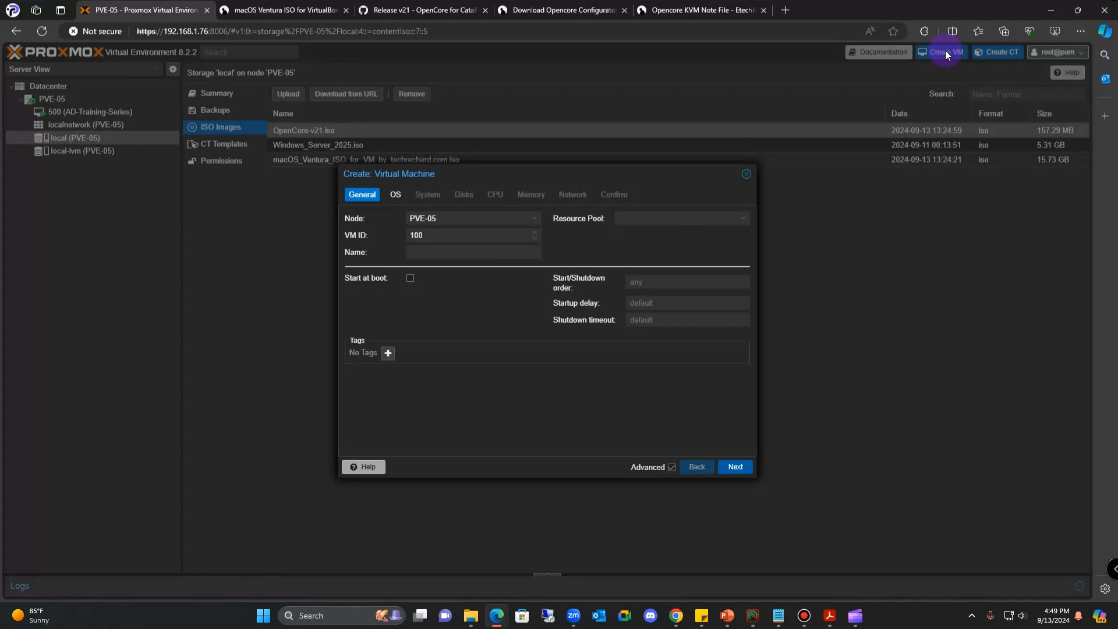
- Enter VM ID 501 and name the VM MacOS-Ventura
{"action": "double_click", "coordinate": [412, 235]}
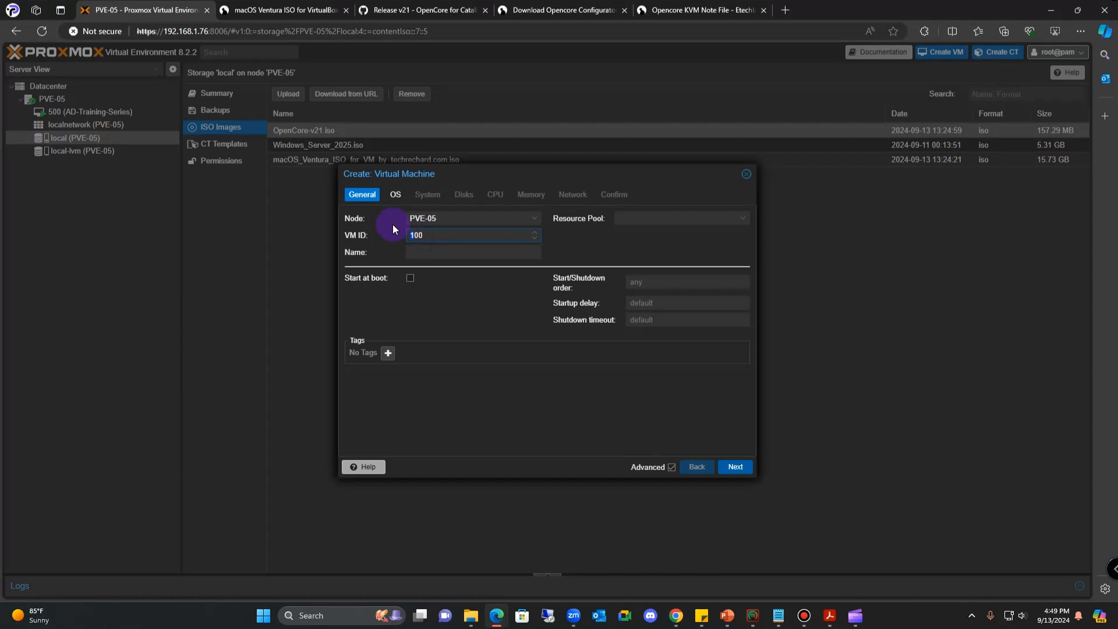
{"action": "type", "text": "501"}
{"action": "left_click", "coordinate": [424, 256]}
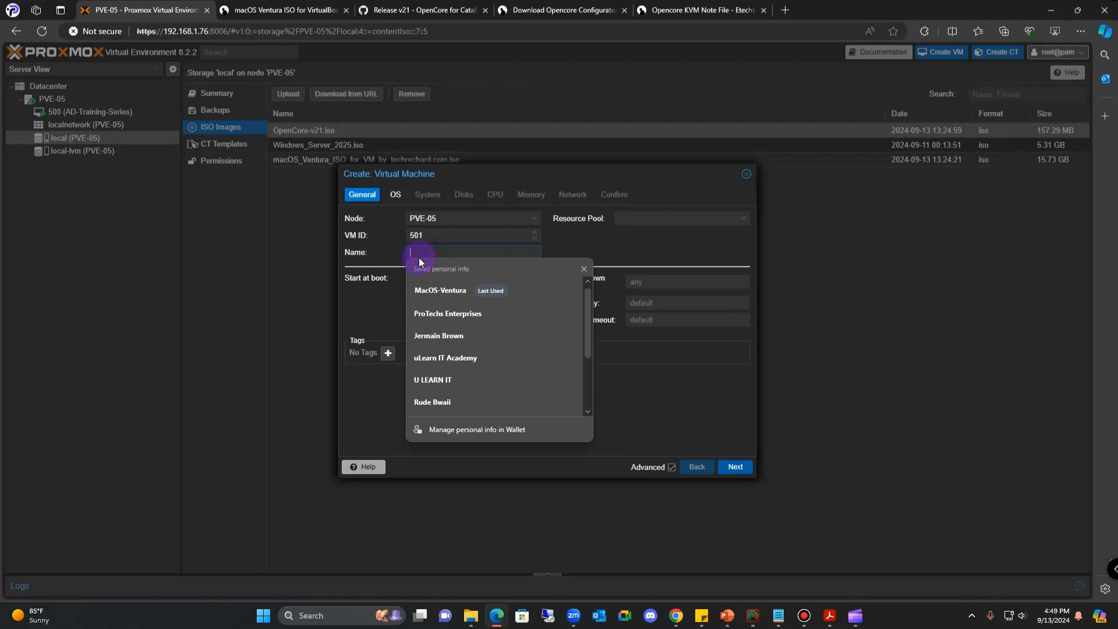
{"action": "left_click", "coordinate": [464, 288]}
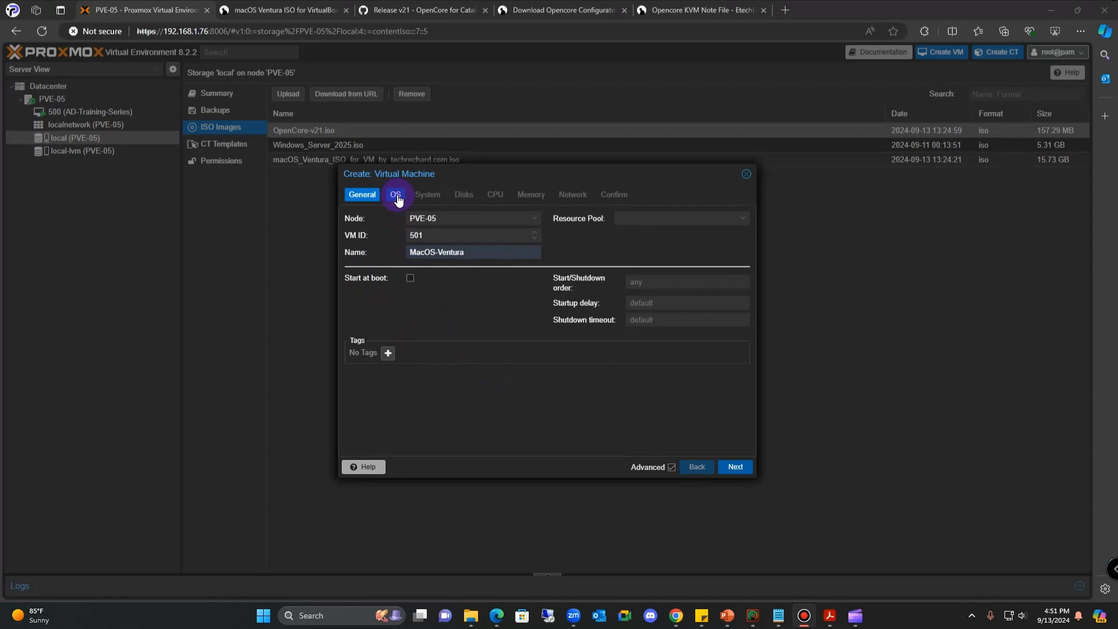
- Set guest OS type Other and boot ISO OpenCore-v21.iso, then continue to System
{"action": "left_click", "coordinate": [735, 466]}
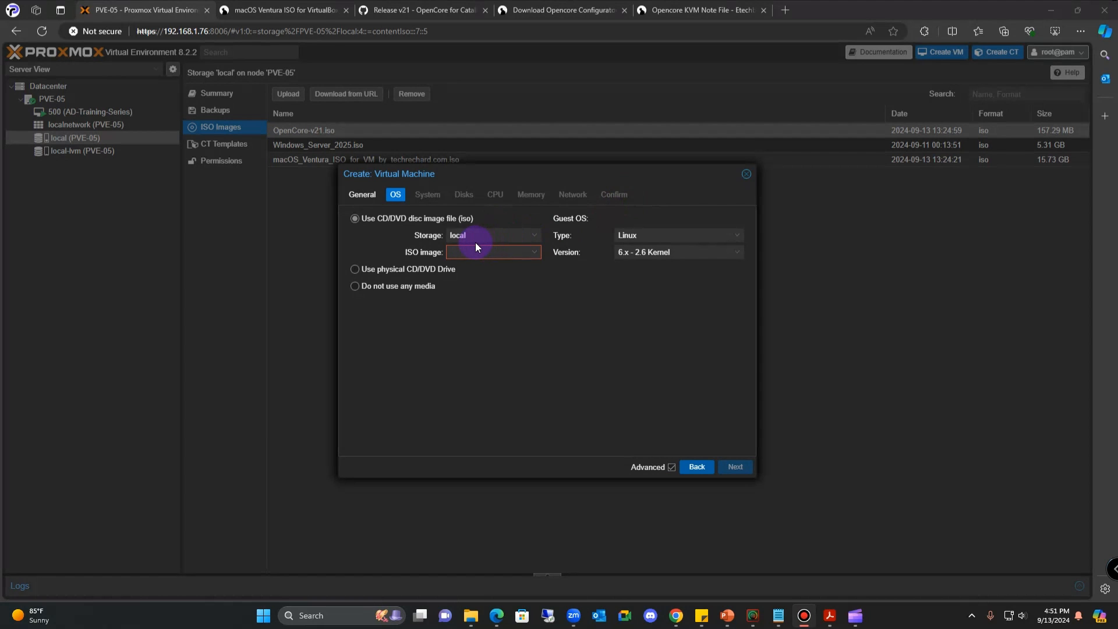
{"action": "left_click", "coordinate": [737, 236]}
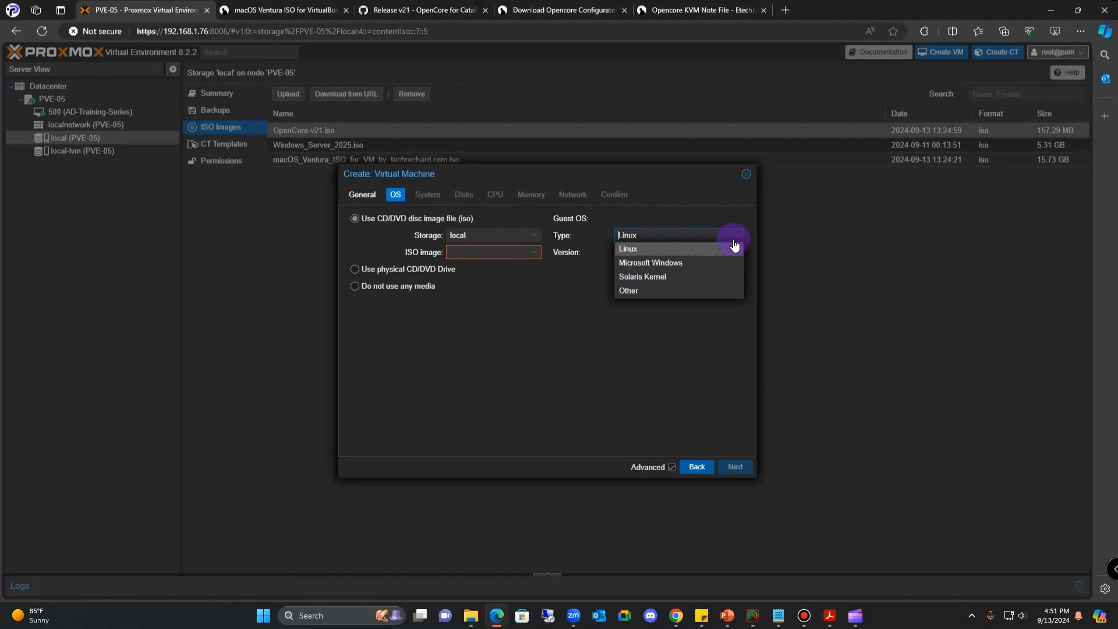
{"action": "left_click", "coordinate": [695, 289]}
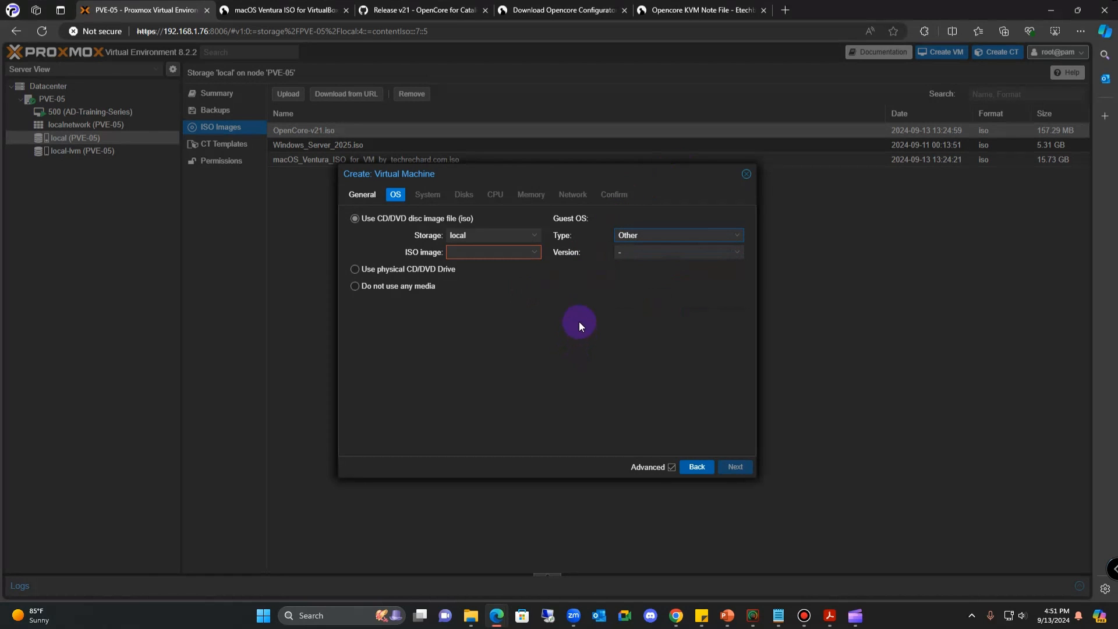
{"action": "left_click", "coordinate": [530, 249]}
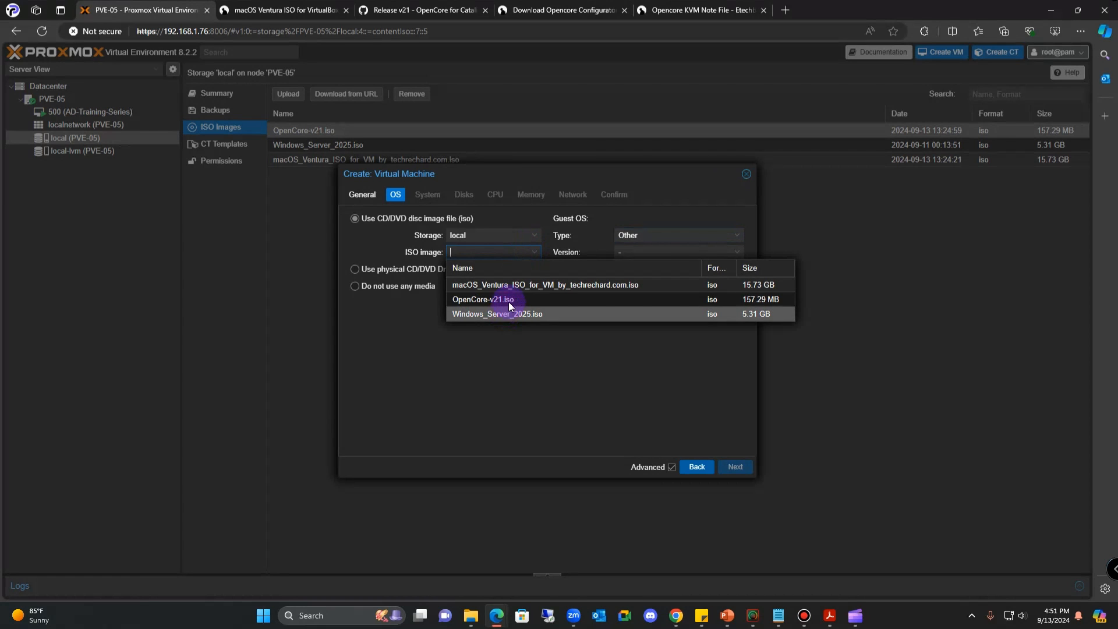
{"action": "left_click", "coordinate": [509, 301]}
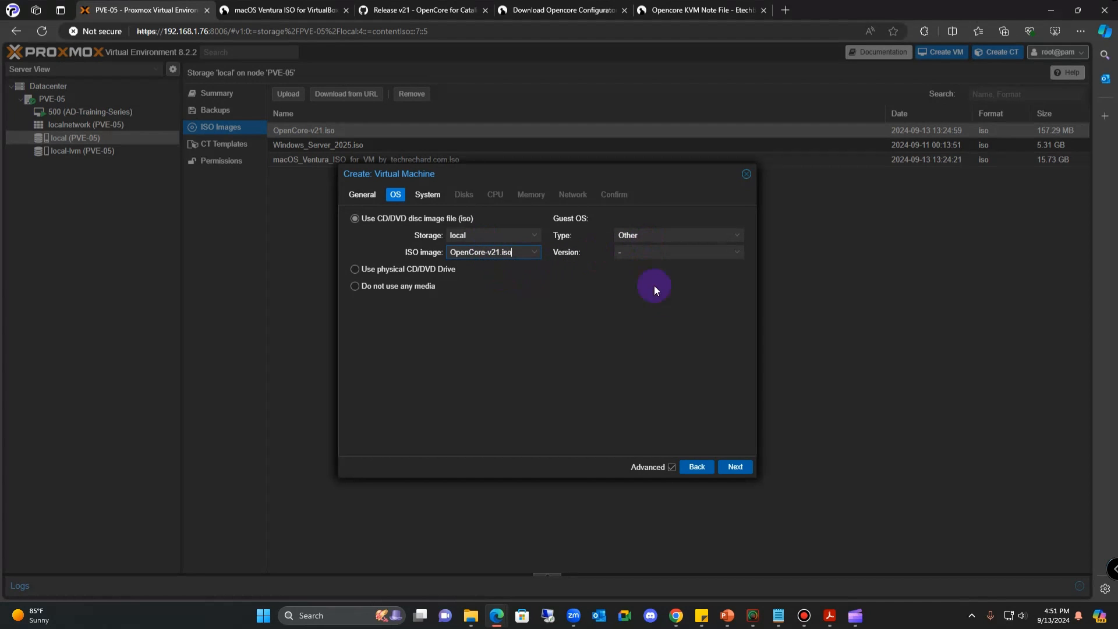
{"action": "left_click", "coordinate": [736, 469]}
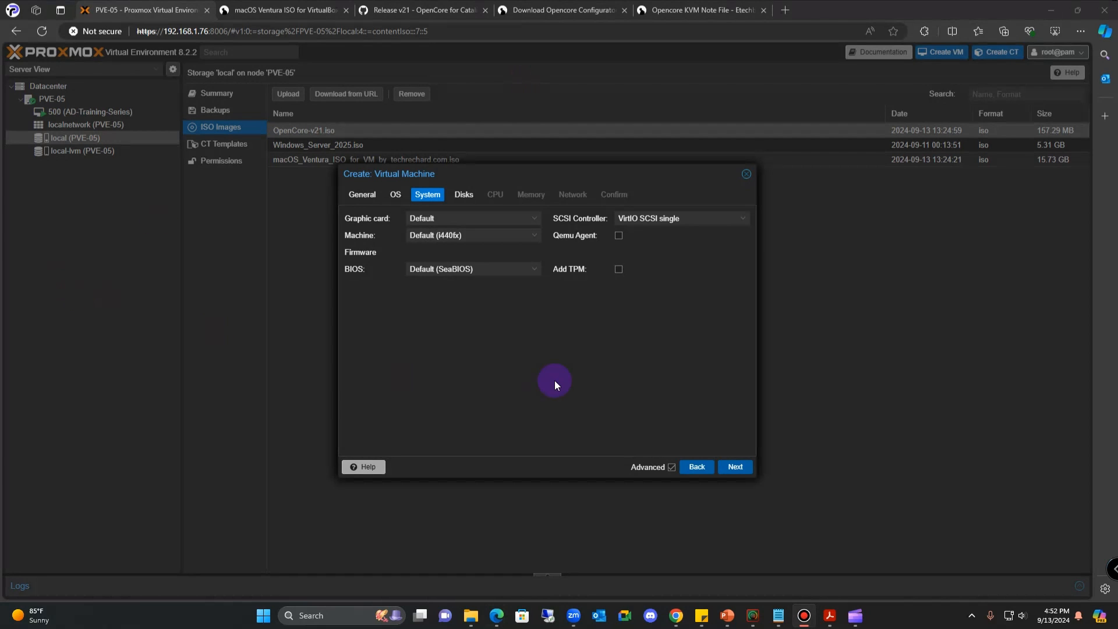
- Choose VMware compatible graphics, q35, OVMF (UEFI) with EFI disk on local-lvm, and VirtIO SCSI
{"action": "left_click", "coordinate": [477, 222]}
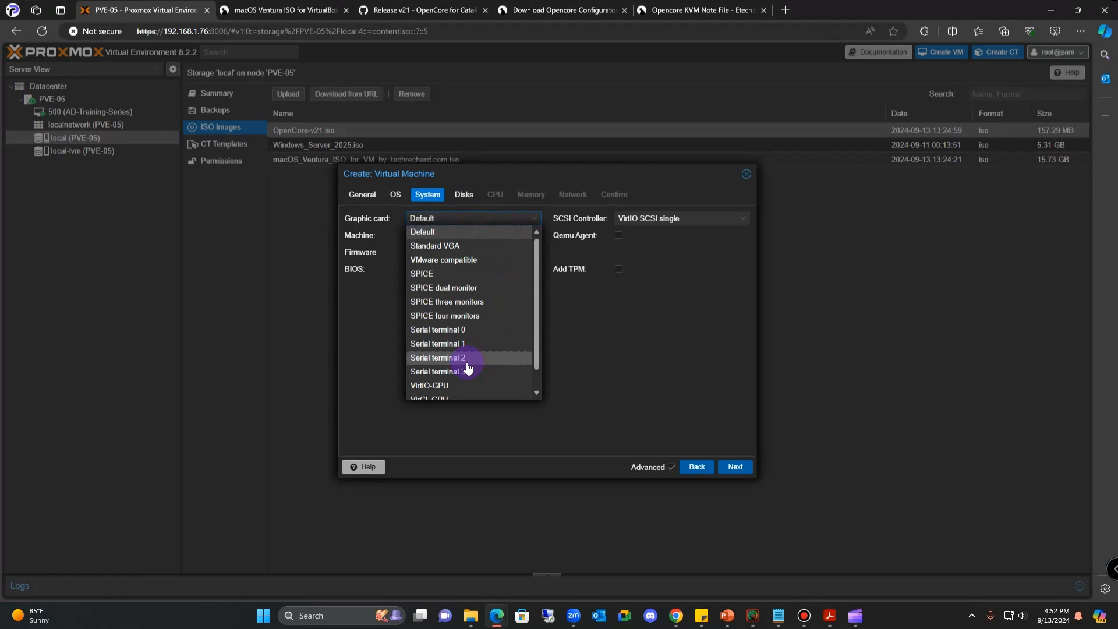
{"action": "left_click", "coordinate": [463, 260]}
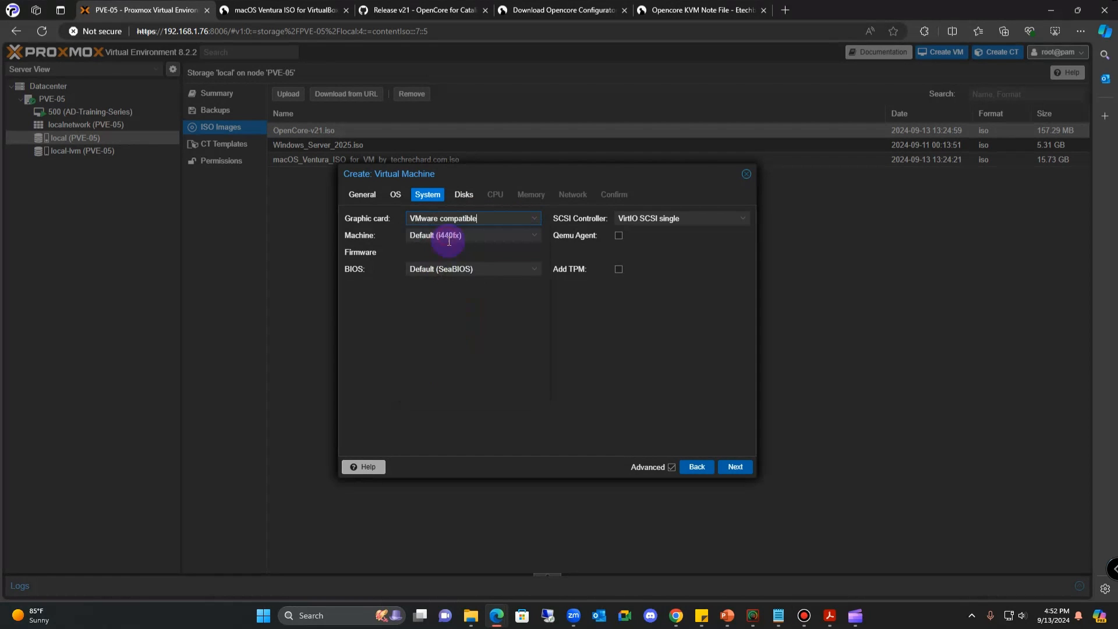
{"action": "left_click", "coordinate": [499, 235]}
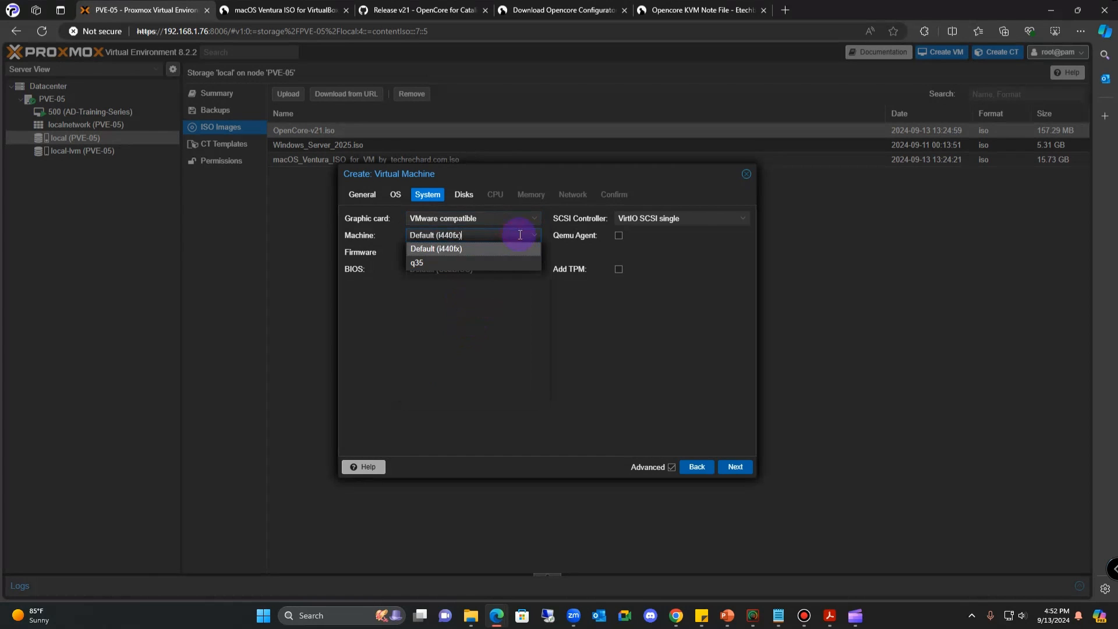
{"action": "left_click", "coordinate": [489, 264]}
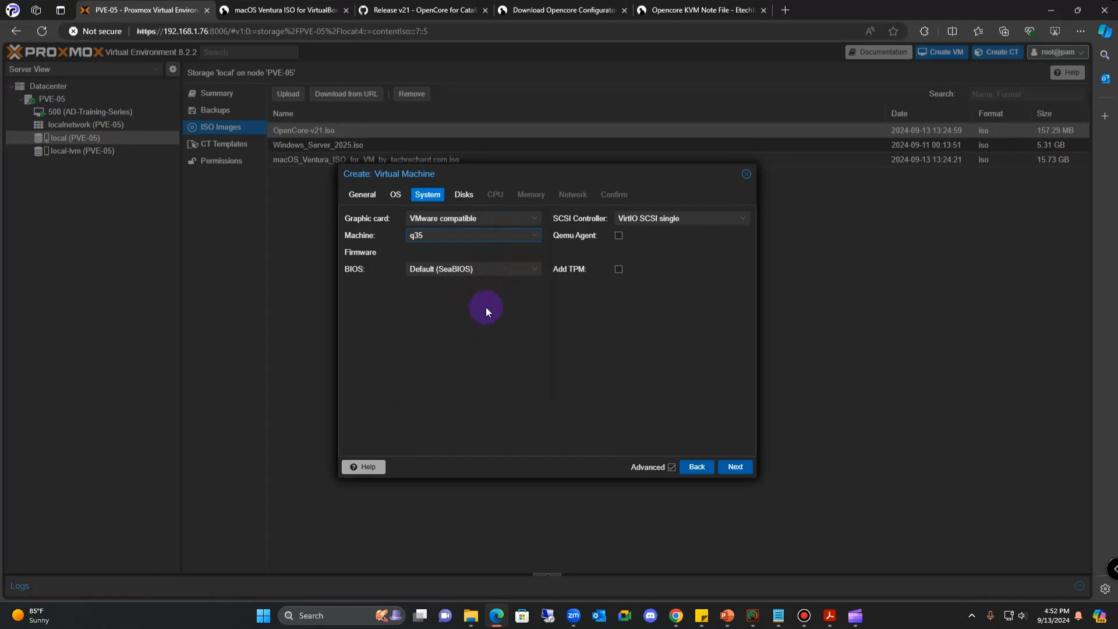
{"action": "left_click", "coordinate": [532, 271]}
{"action": "left_click", "coordinate": [441, 309]}
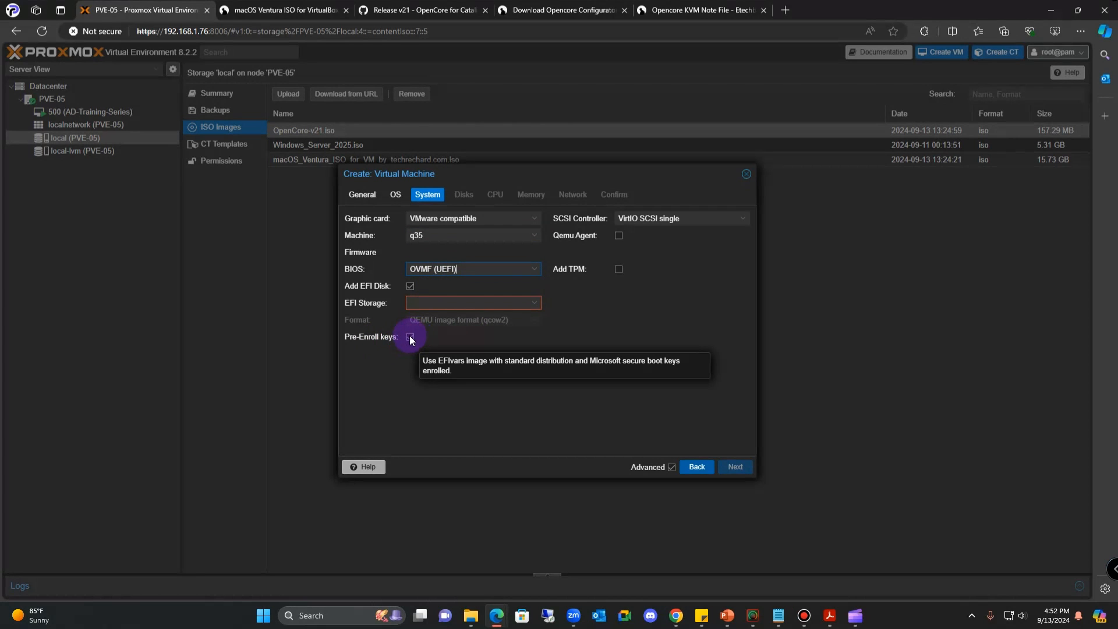
{"action": "left_click", "coordinate": [531, 304]}
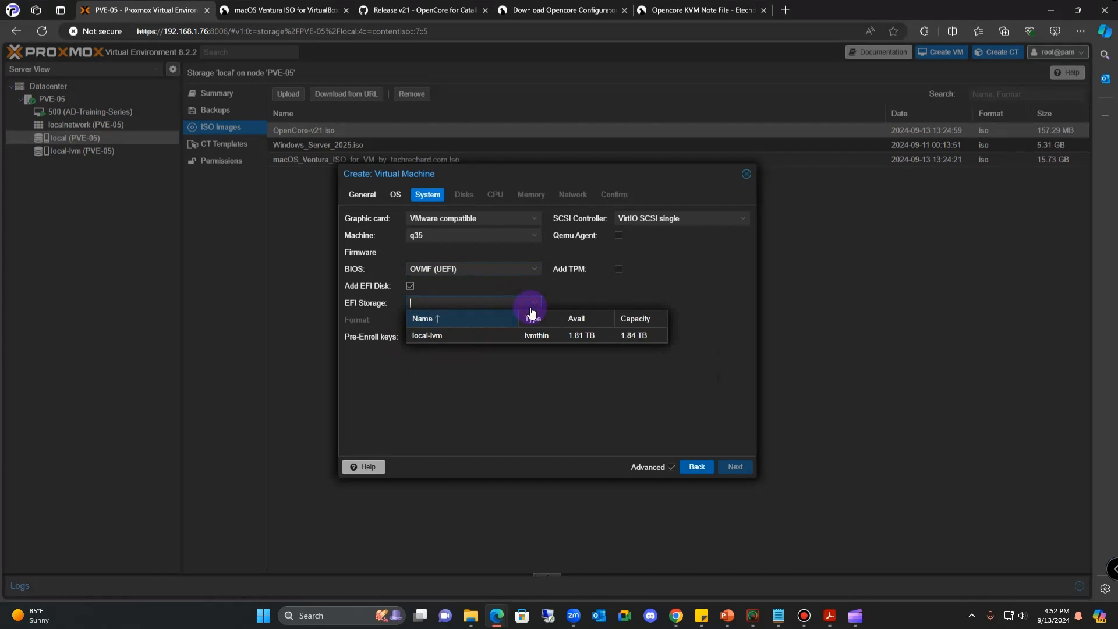
{"action": "left_click", "coordinate": [487, 330]}
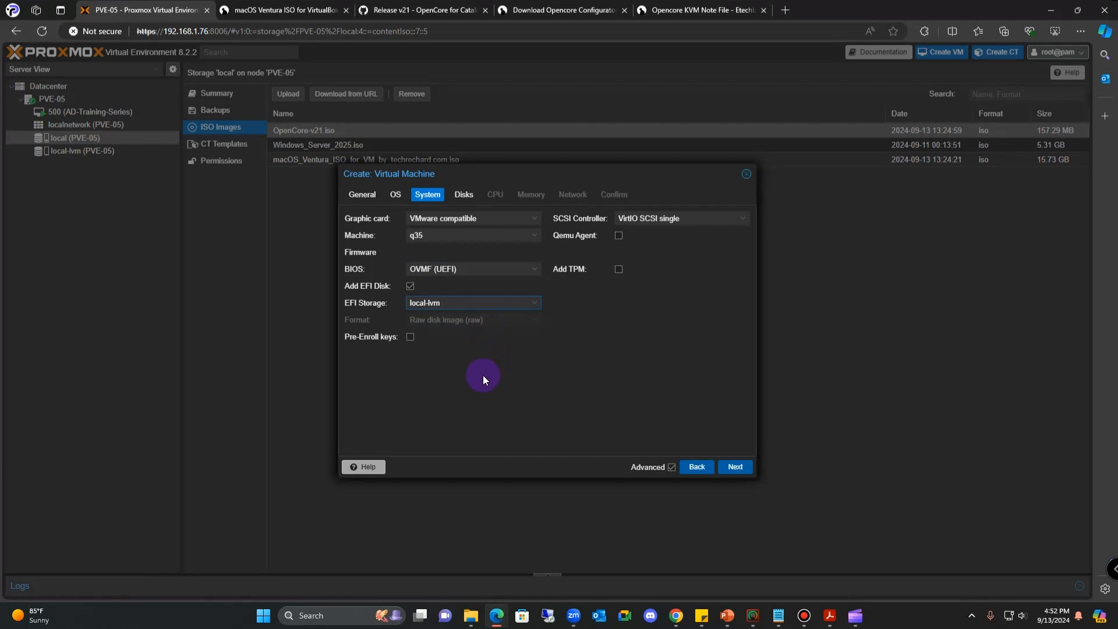
{"action": "left_click", "coordinate": [740, 220]}
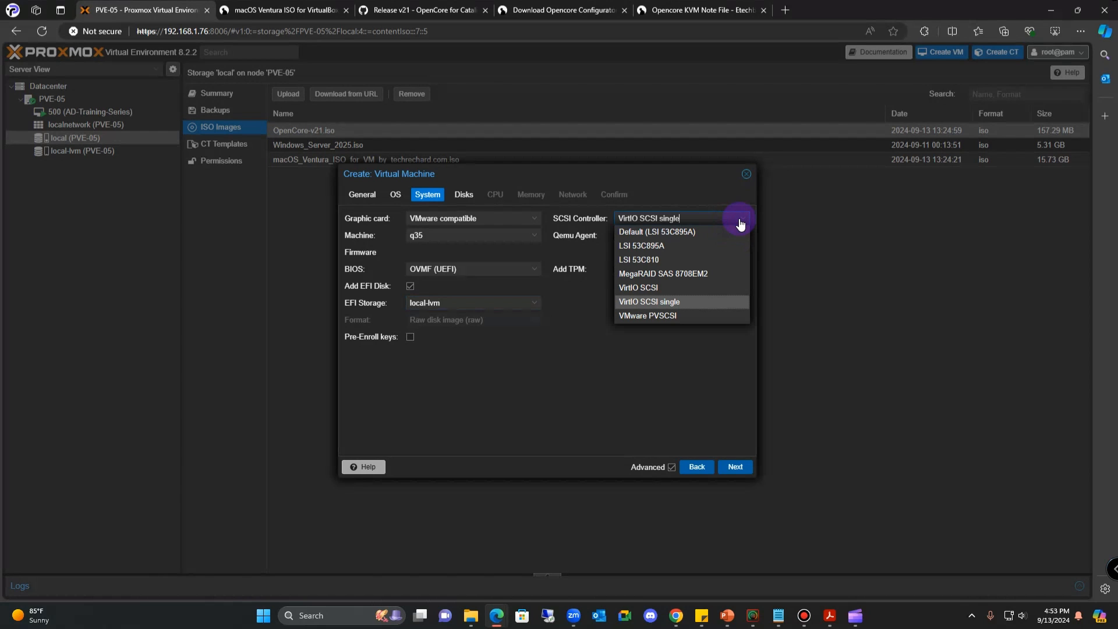
{"action": "left_click", "coordinate": [661, 288]}
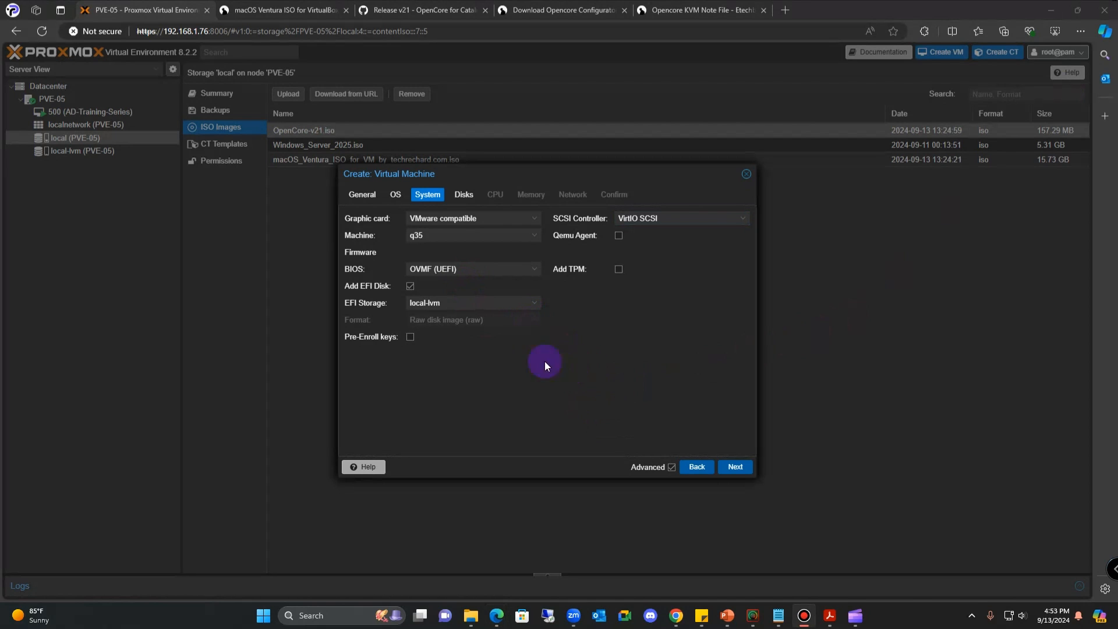
- Give the disk Write back (unsafe) cache, VirtIO Block bus and 100 GiB size, then continue
{"action": "left_click", "coordinate": [735, 467]}
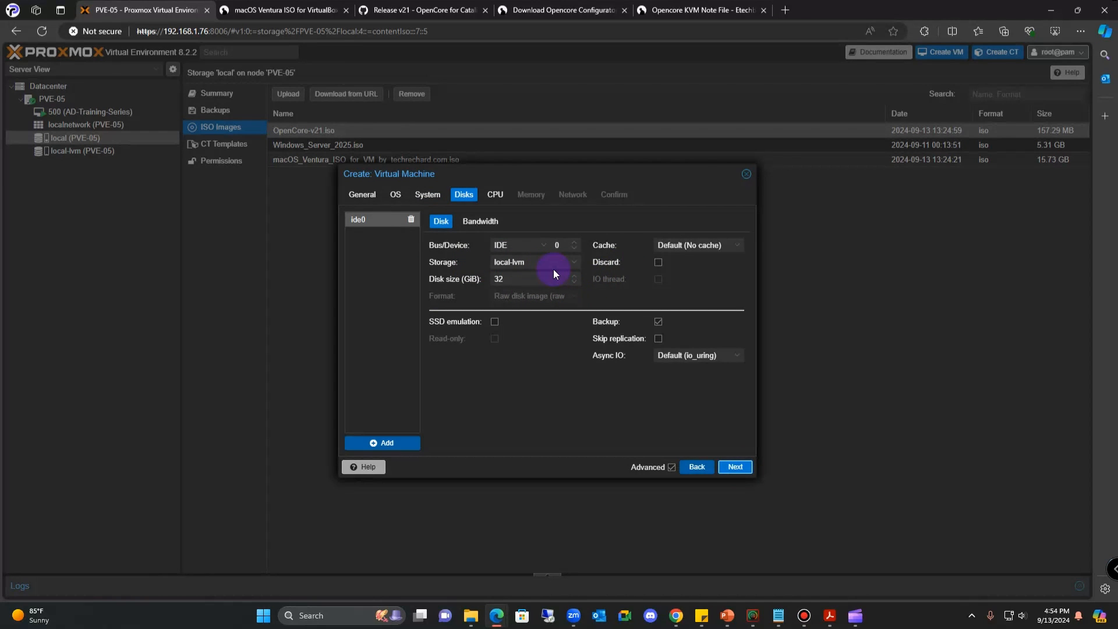
{"action": "left_click", "coordinate": [738, 250]}
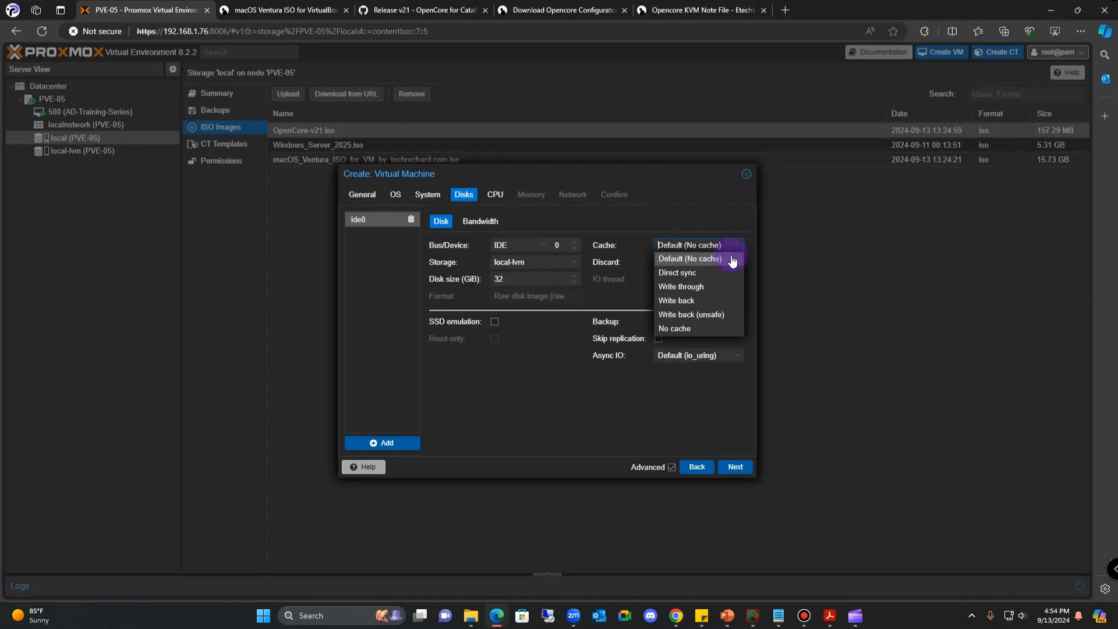
{"action": "left_click", "coordinate": [704, 318]}
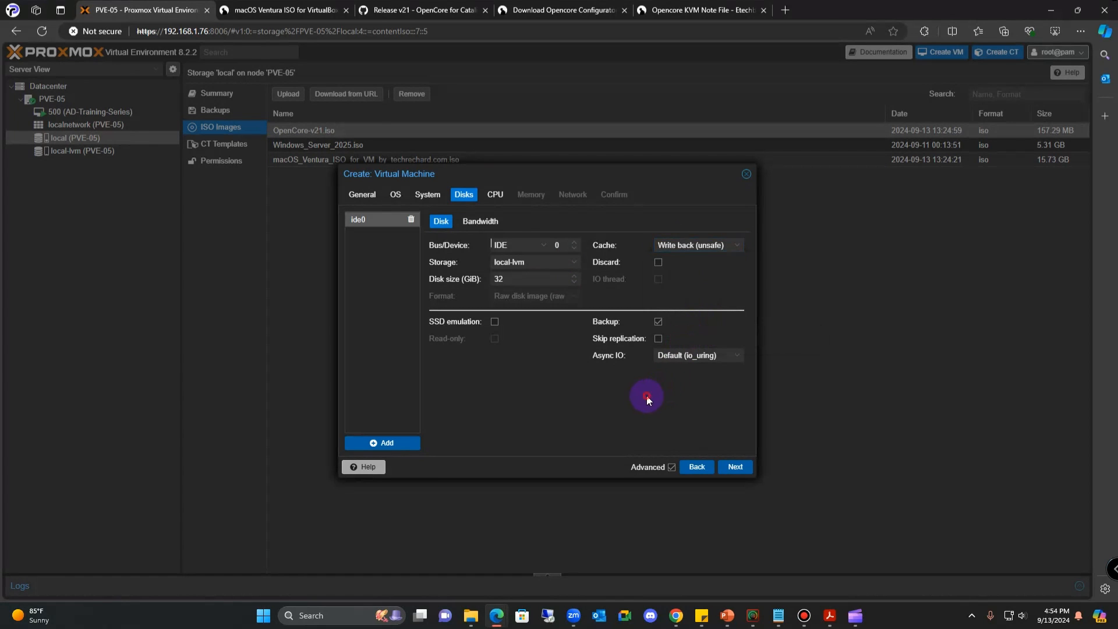
{"action": "left_click", "coordinate": [548, 249]}
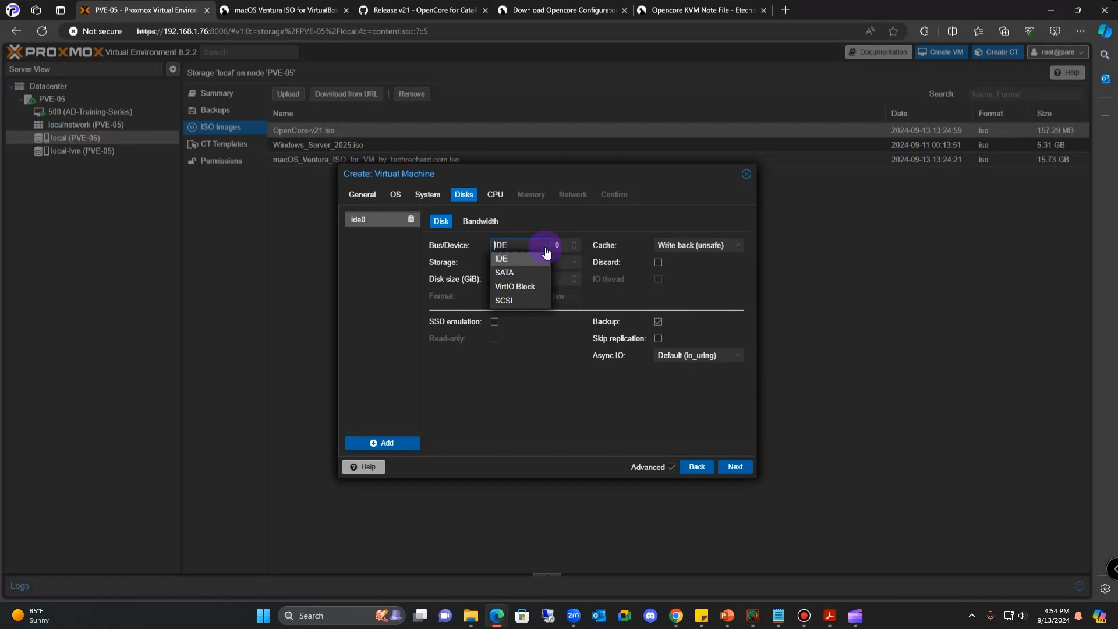
{"action": "left_click", "coordinate": [530, 288]}
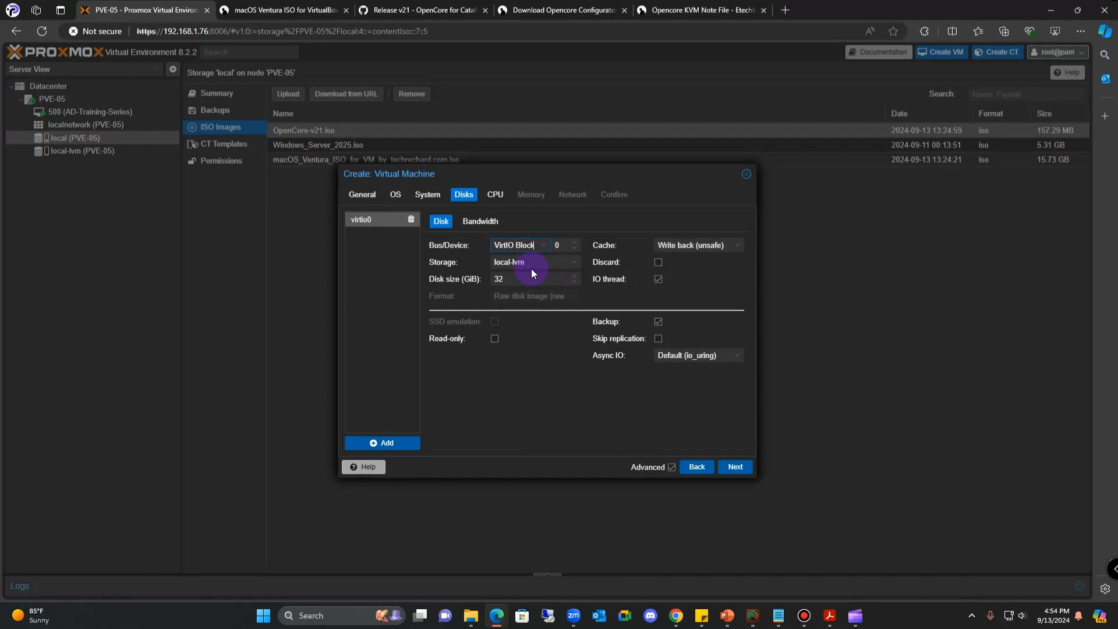
{"action": "left_click_drag", "start_coordinate": [516, 280], "coordinate": [493, 279]}
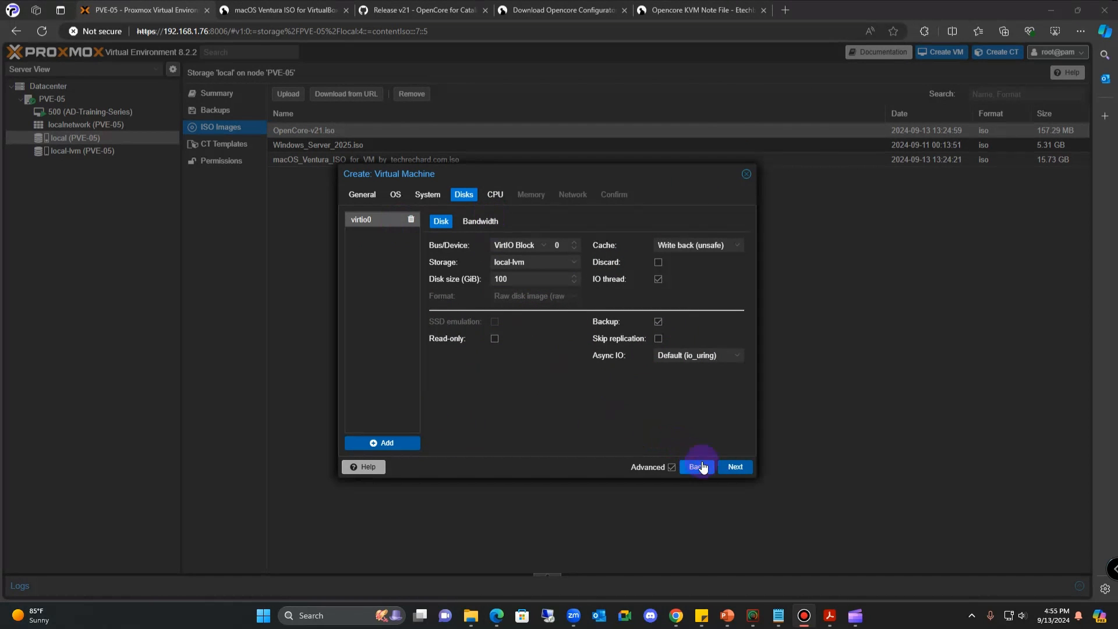
{"action": "left_click", "coordinate": [731, 467]}
- Set 2 cores and CPU type host, filtering the type list with 'ho'
{"action": "double_click", "coordinate": [456, 233]}
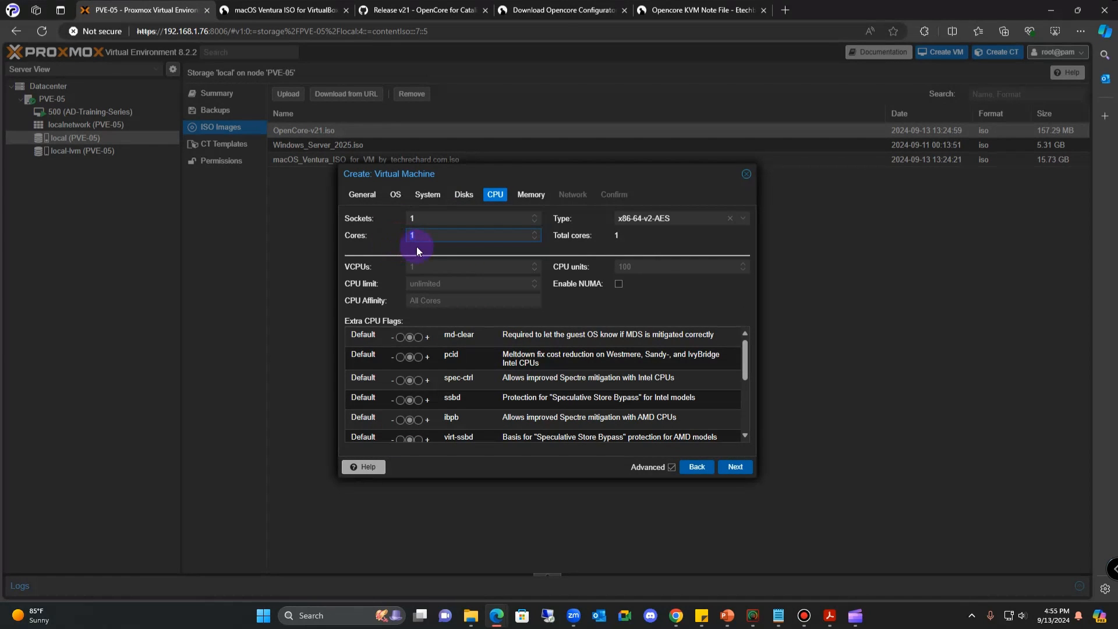
{"action": "type", "text": "2"}
{"action": "double_click", "coordinate": [705, 224]}
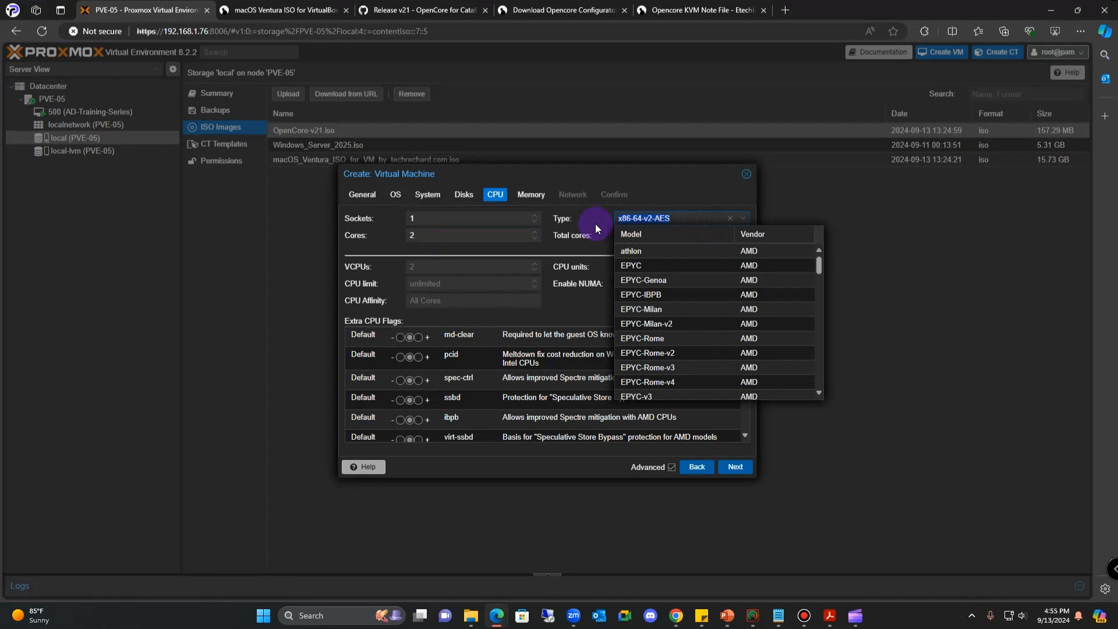
{"action": "type", "text": "ho"}
{"action": "left_click", "coordinate": [637, 252]}
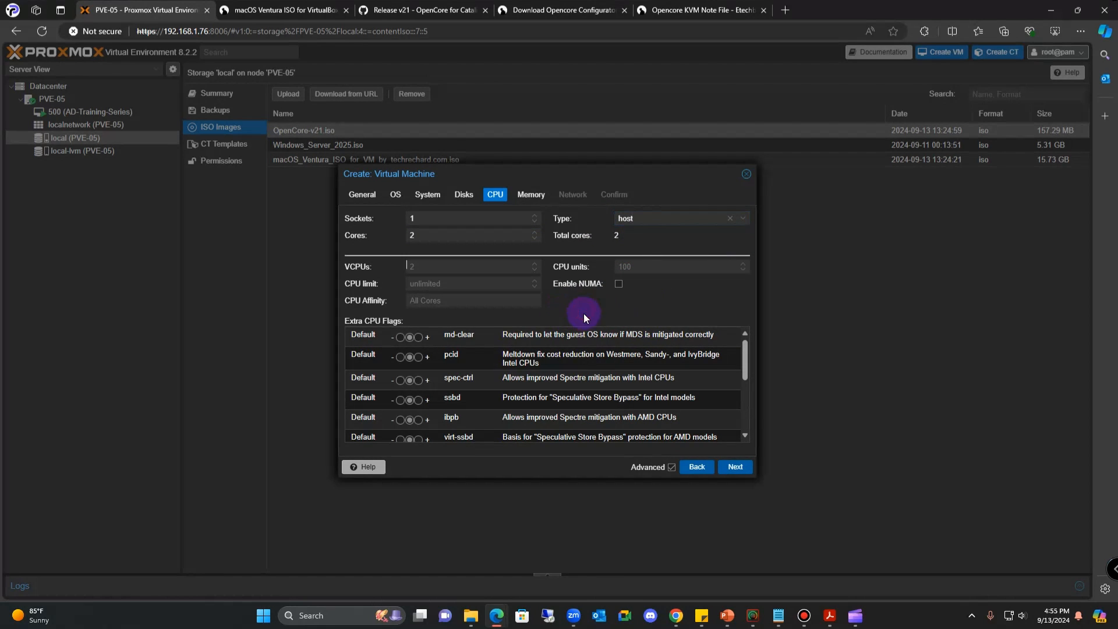
- On the Memory step, set minimum memory to 4096 MiB and memory to 8192 MiB
{"action": "left_click", "coordinate": [733, 475]}
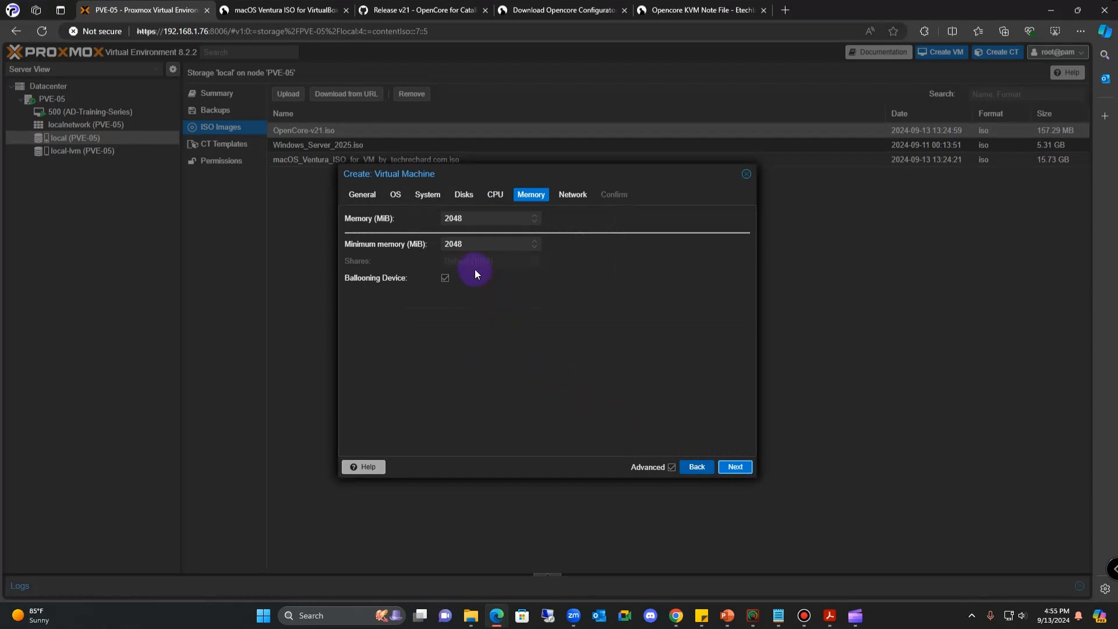
{"action": "left_click_drag", "start_coordinate": [486, 246], "coordinate": [448, 245]}
{"action": "type", "text": "4092"}
{"action": "key", "text": "BackSpace"}
{"action": "type", "text": "6"}
{"action": "left_click", "coordinate": [494, 359]}
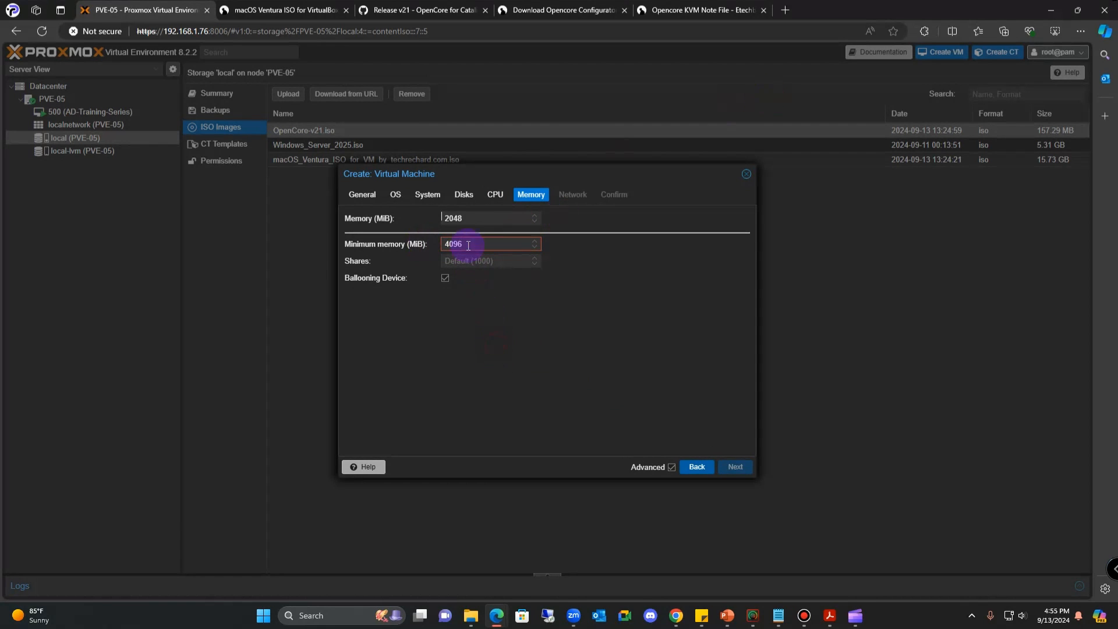
{"action": "left_click", "coordinate": [470, 216]}
{"action": "type", "text": "8192"}
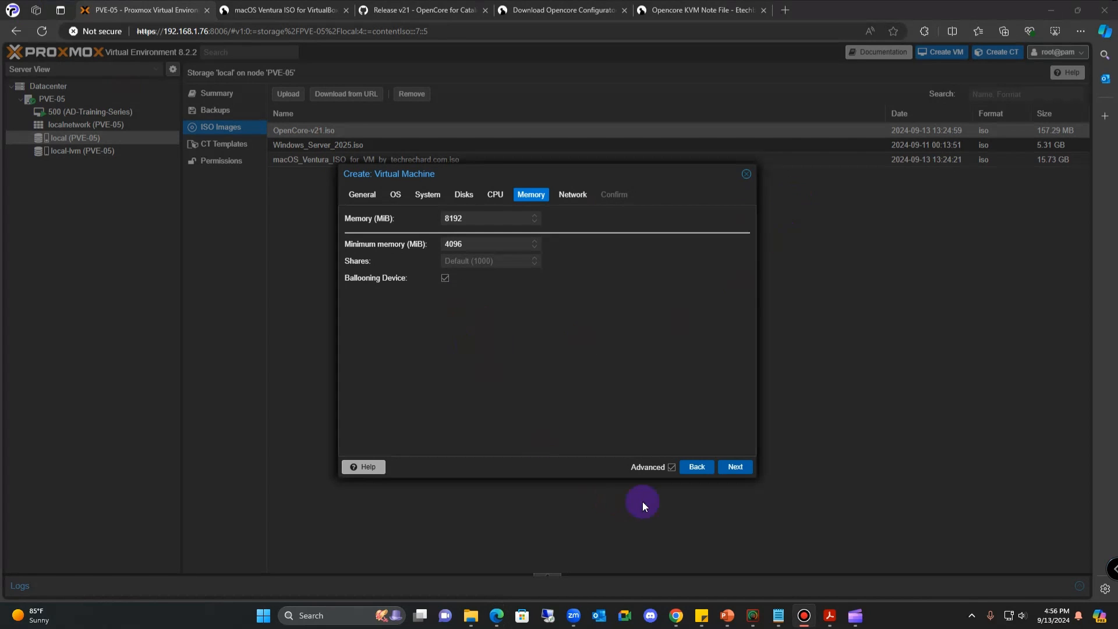
- On the Network step, pick VMware vmxnet3 as the card model, keeping bridge vmbr0
{"action": "left_click", "coordinate": [736, 468]}
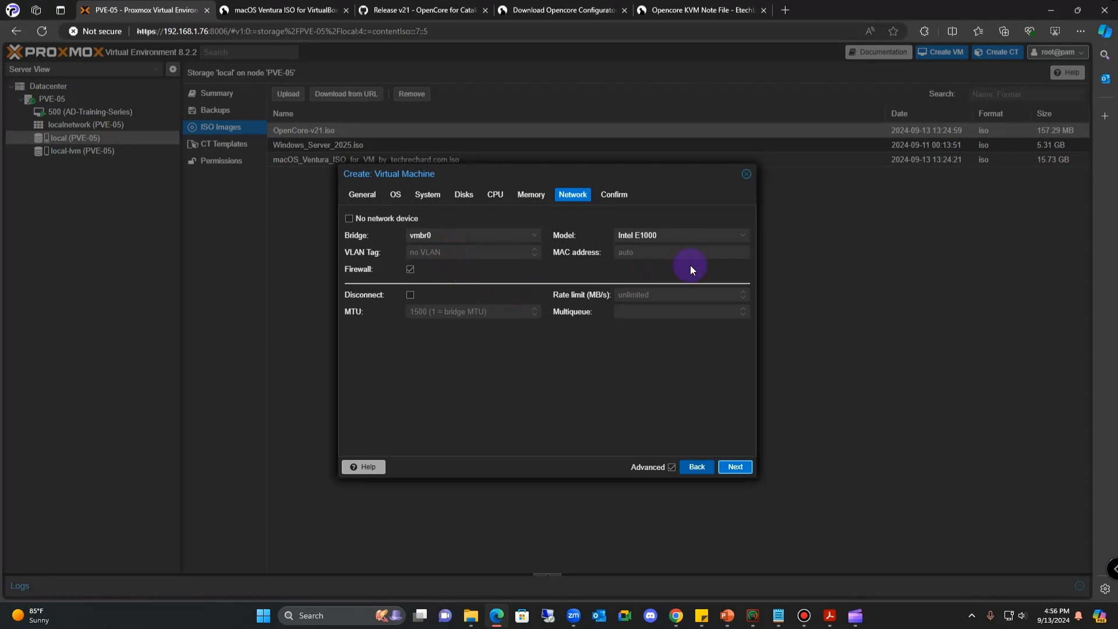
{"action": "left_click", "coordinate": [744, 239]}
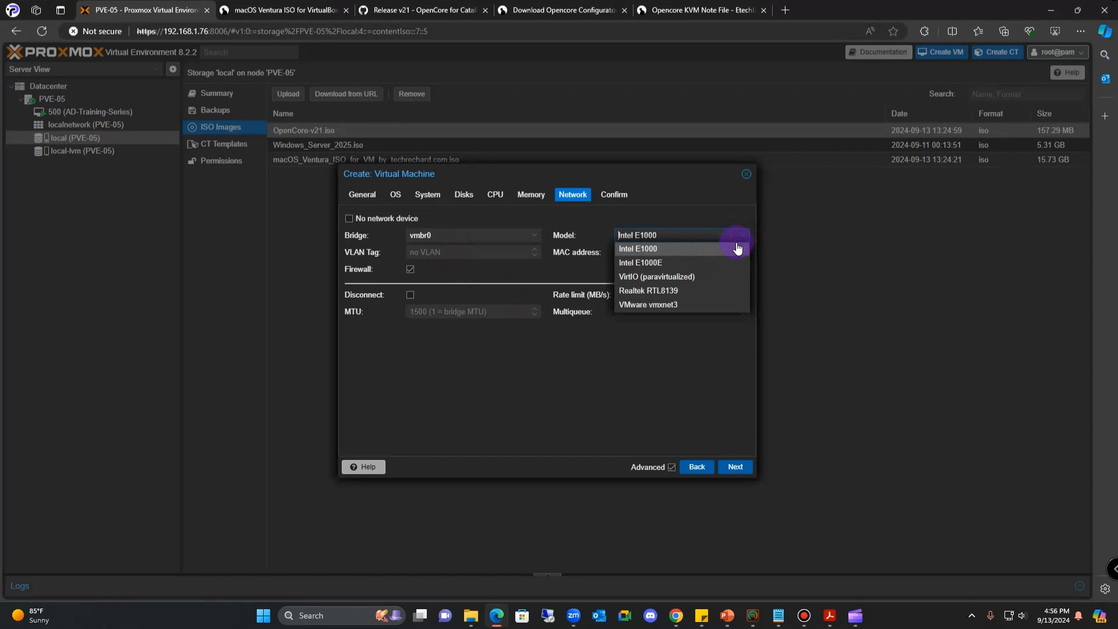
{"action": "left_click", "coordinate": [668, 305]}
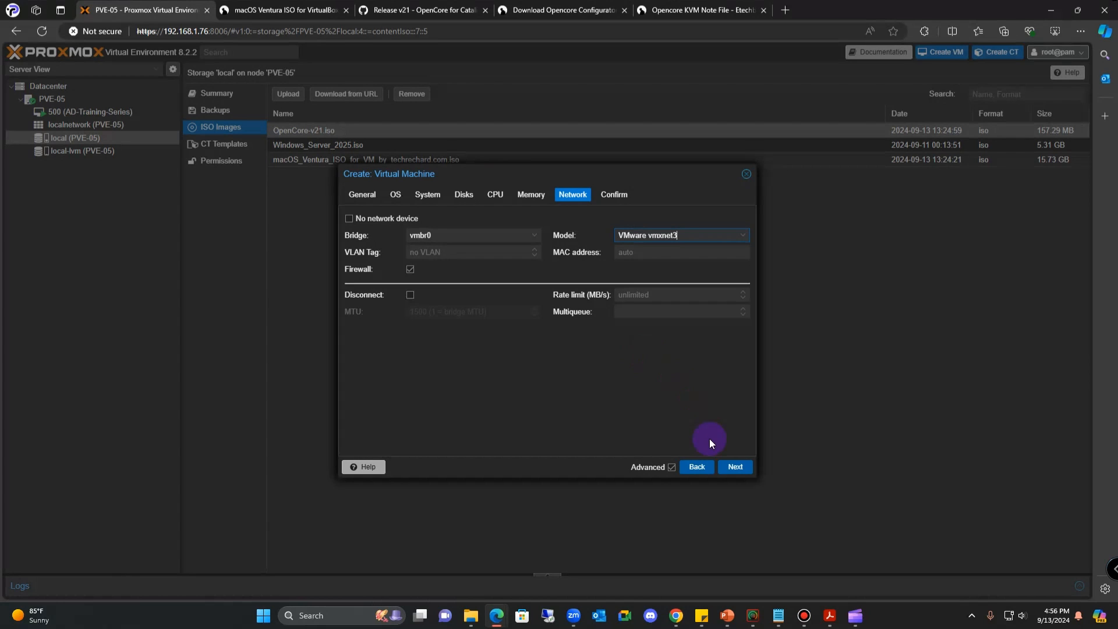
- Scroll through the Confirm summary and finish the wizard to create VM 501 (MacOS-Ventura)
{"action": "left_click", "coordinate": [736, 468]}
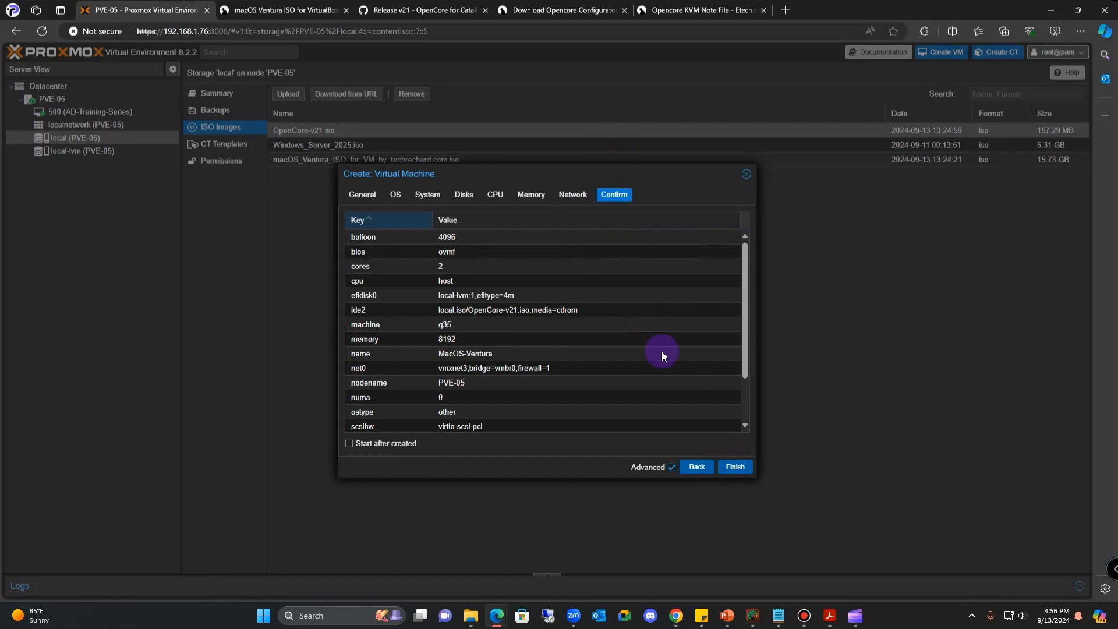
{"action": "scroll", "coordinate": [680, 408], "scroll_direction": "down", "scroll_amount": 2}
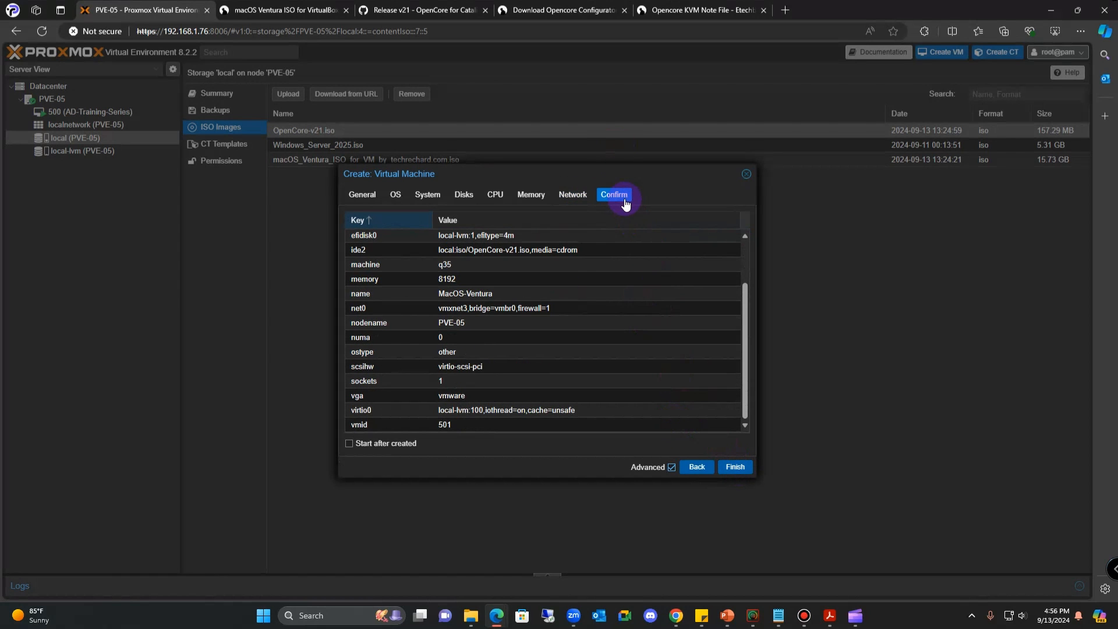
{"action": "left_click", "coordinate": [740, 466]}
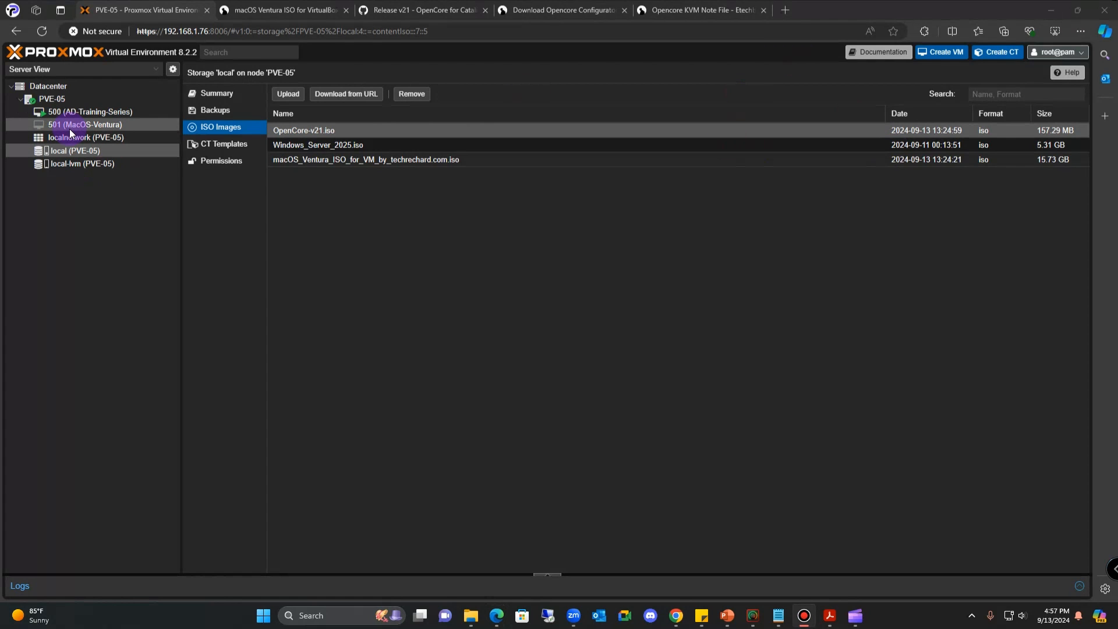
- Add a CD/DVD drive to VM 501 holding the macOS Ventura ISO from local storage
{"action": "left_click", "coordinate": [71, 133]}
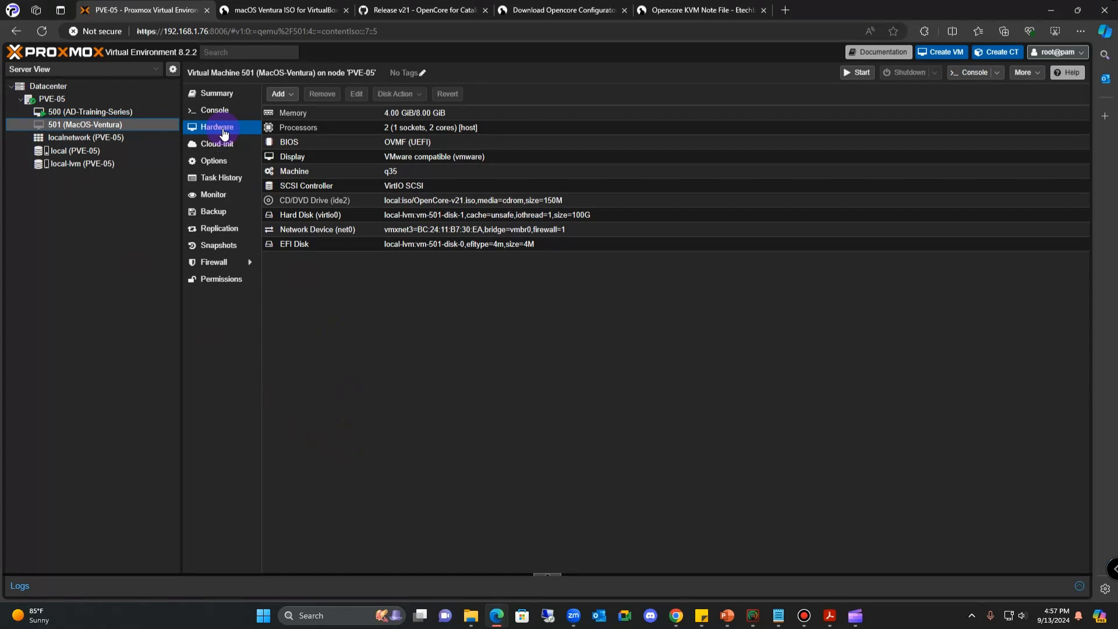
{"action": "left_click", "coordinate": [292, 96]}
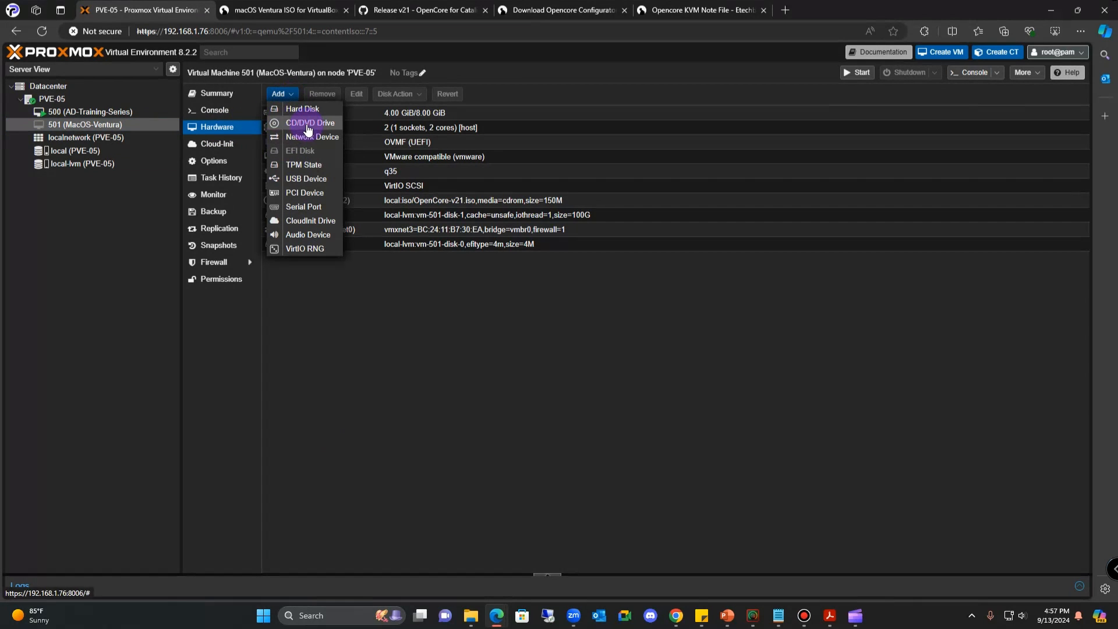
{"action": "left_click", "coordinate": [308, 126]}
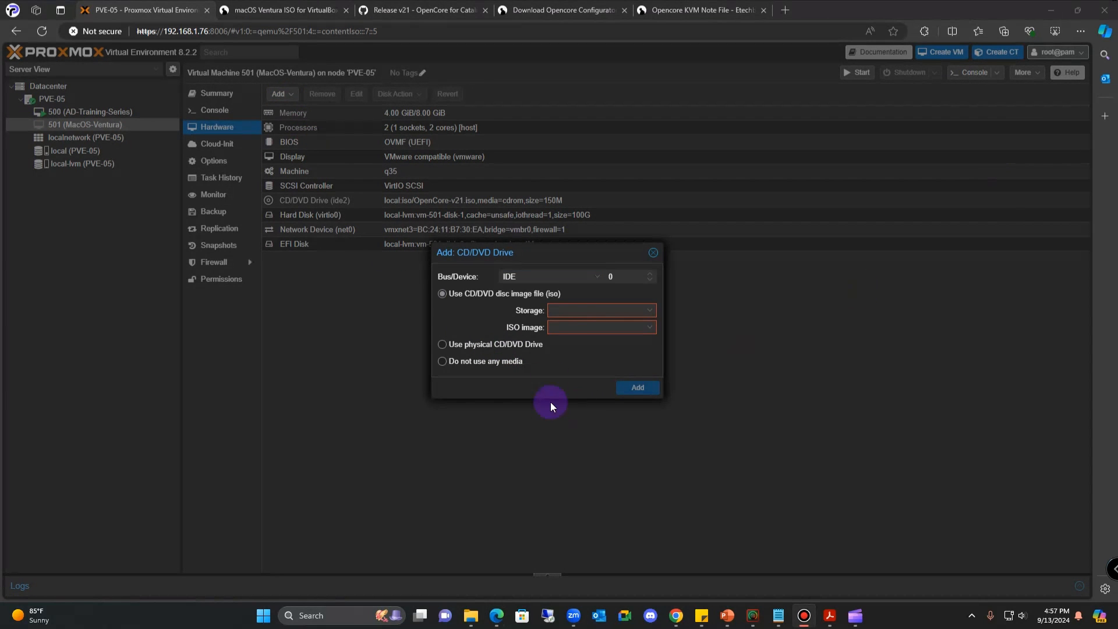
{"action": "left_click", "coordinate": [648, 313]}
{"action": "left_click", "coordinate": [592, 344]}
{"action": "left_click", "coordinate": [651, 328]}
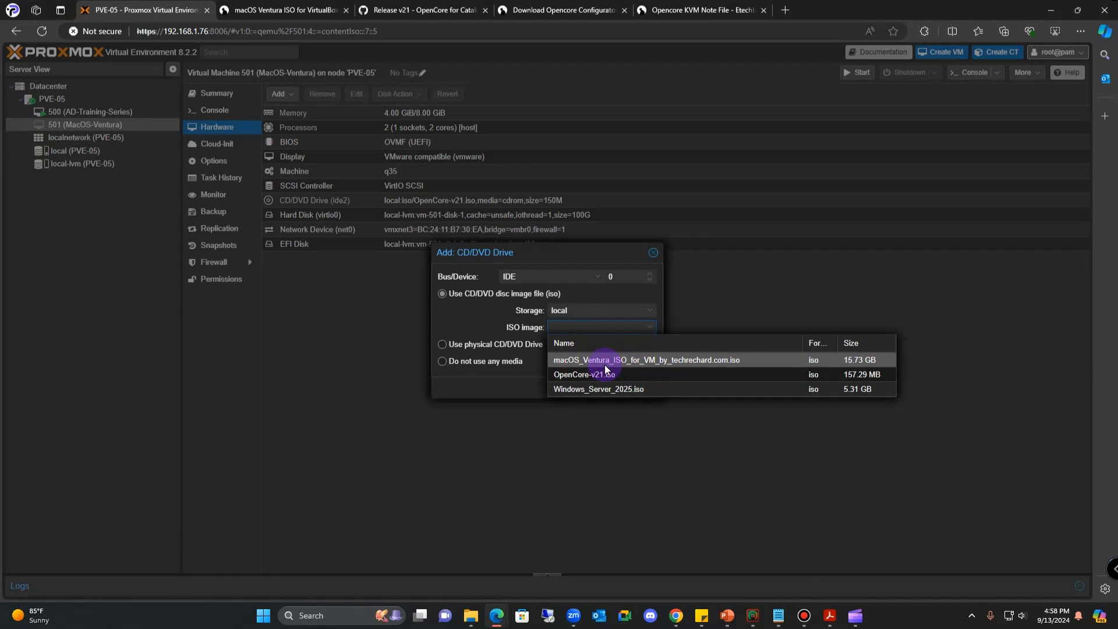
{"action": "left_click", "coordinate": [642, 360]}
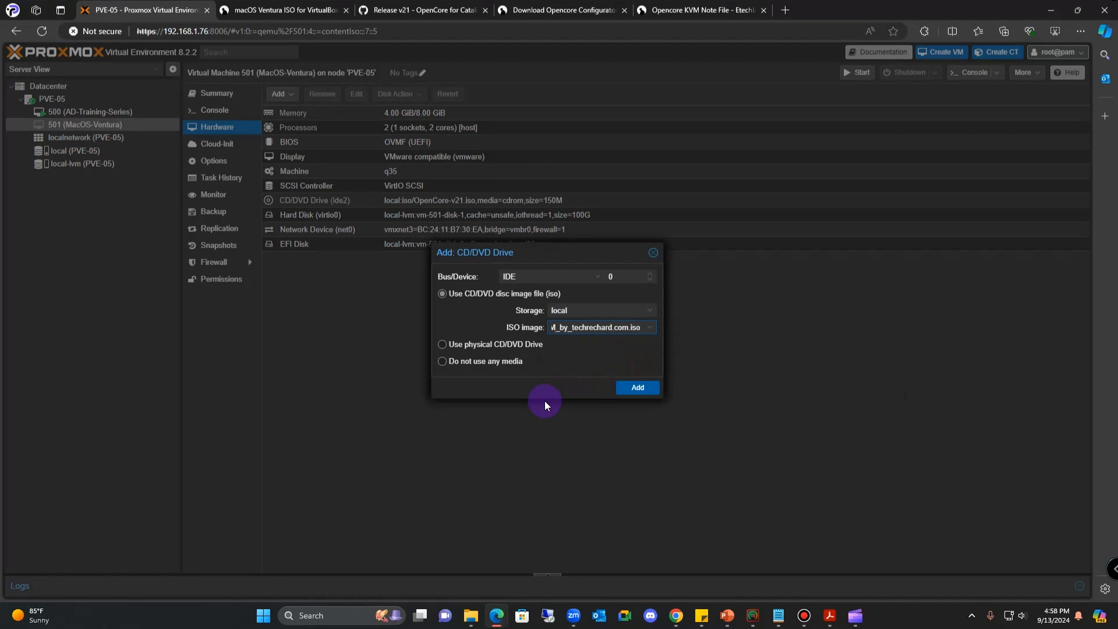
{"action": "left_click", "coordinate": [636, 388]}
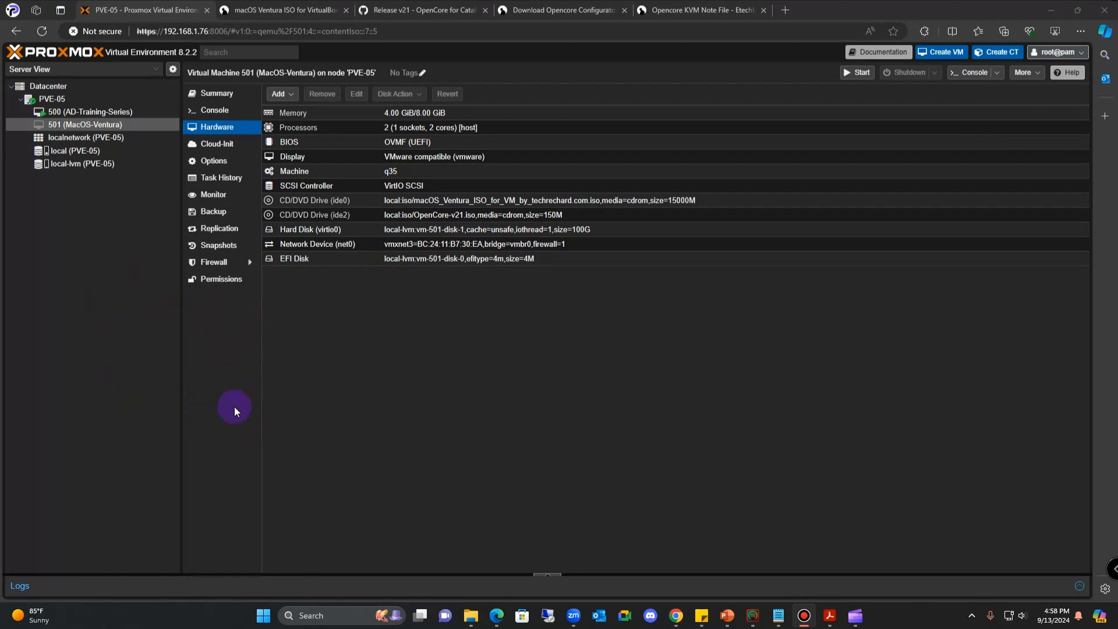
- In the PVE-05 node shell, run nano /etc/pve/qemu-server/501.conf
{"action": "left_click", "coordinate": [57, 100]}
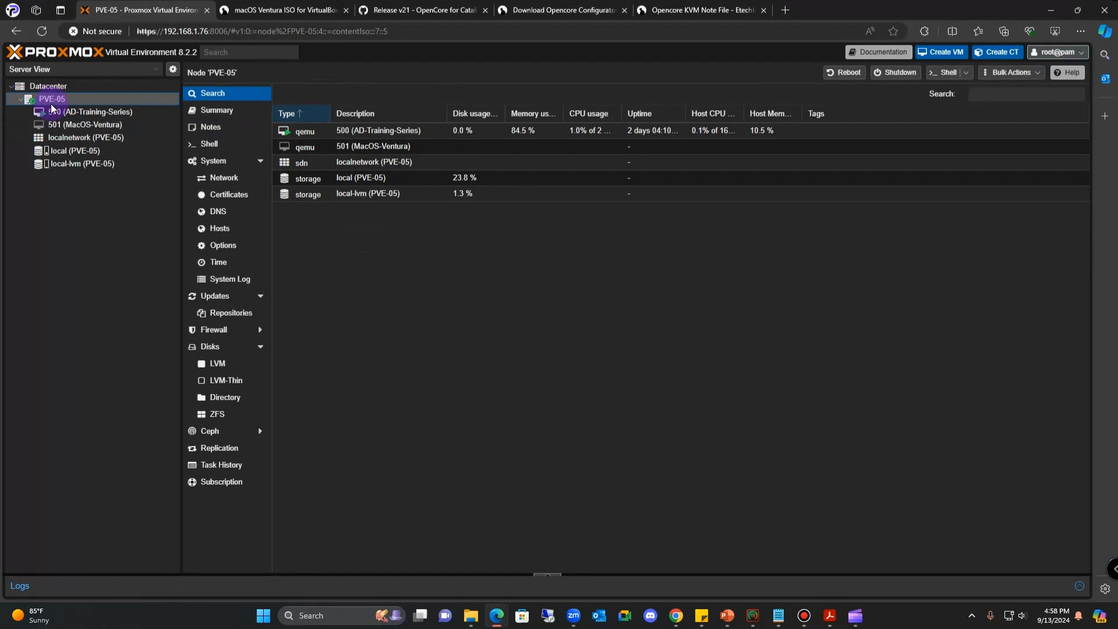
{"action": "left_click", "coordinate": [211, 144]}
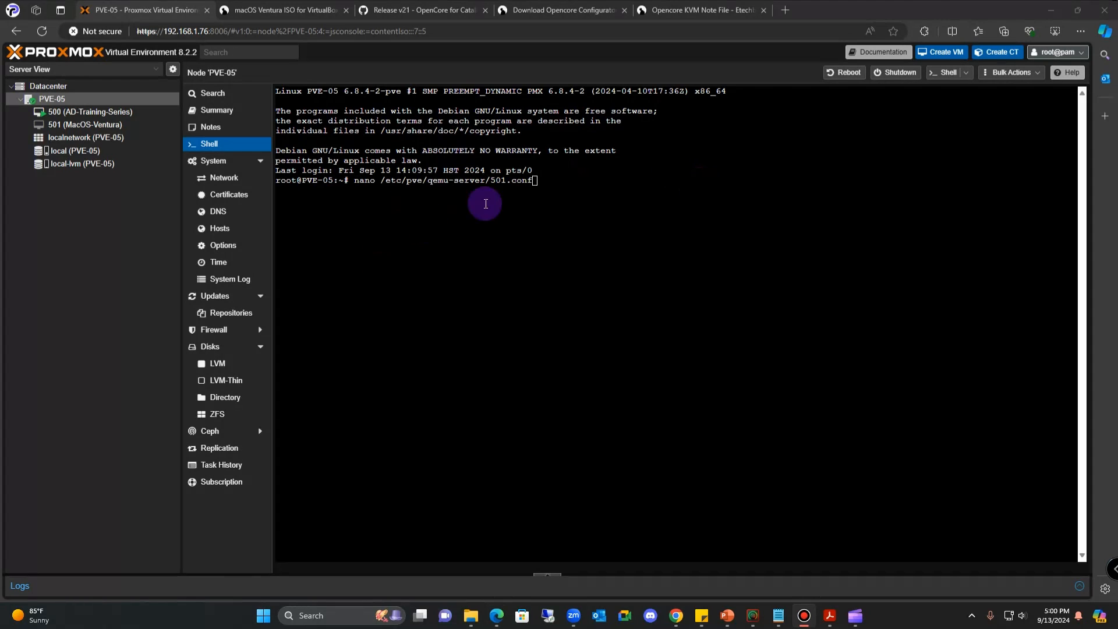
{"action": "left_click_drag", "start_coordinate": [354, 182], "coordinate": [543, 181]}
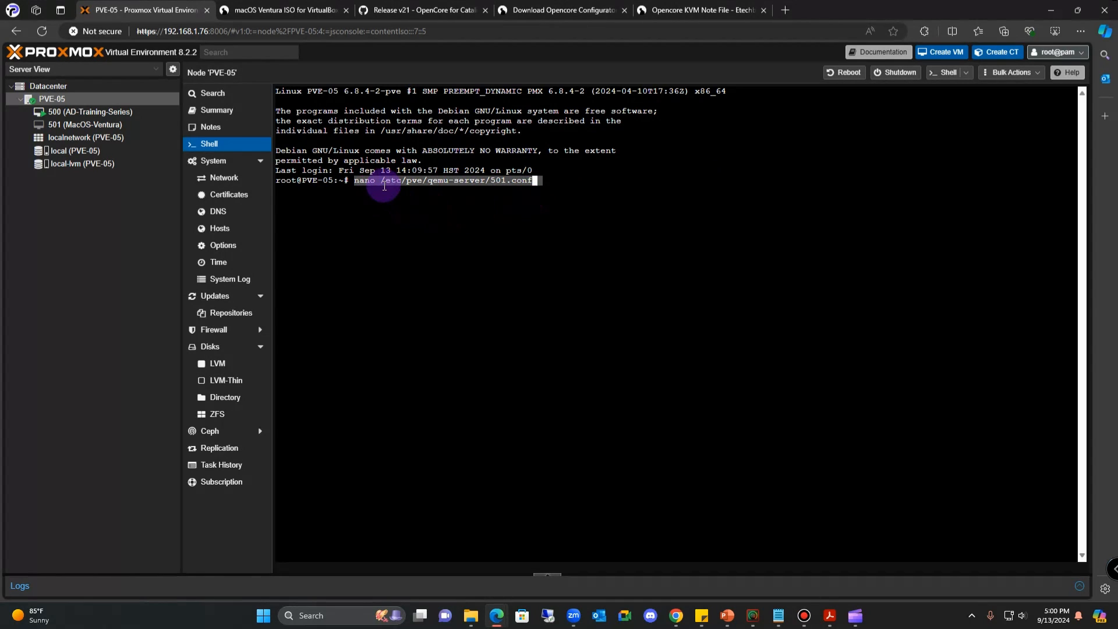
{"action": "left_click", "coordinate": [504, 180]}
{"action": "double_click", "coordinate": [499, 180]}
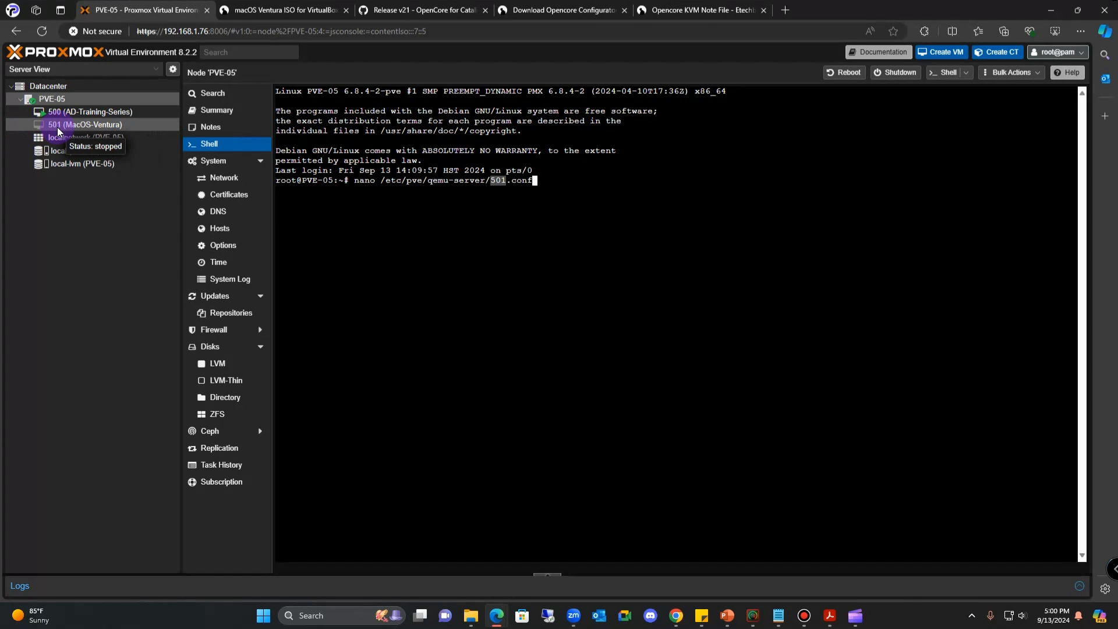
{"action": "left_click", "coordinate": [534, 185]}
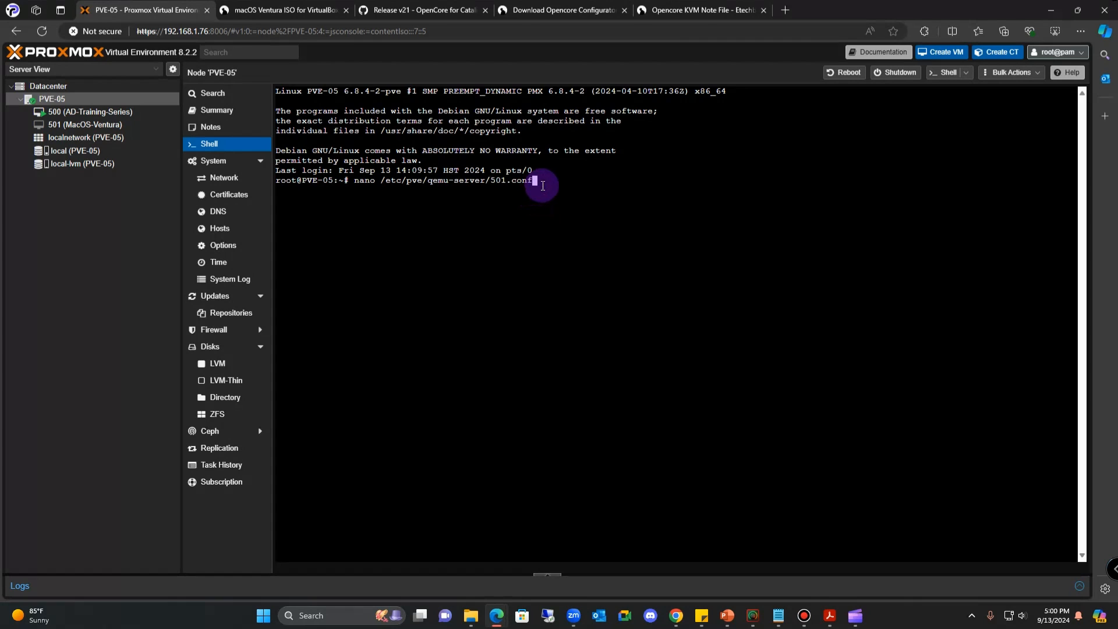
{"action": "key", "text": "Return"}
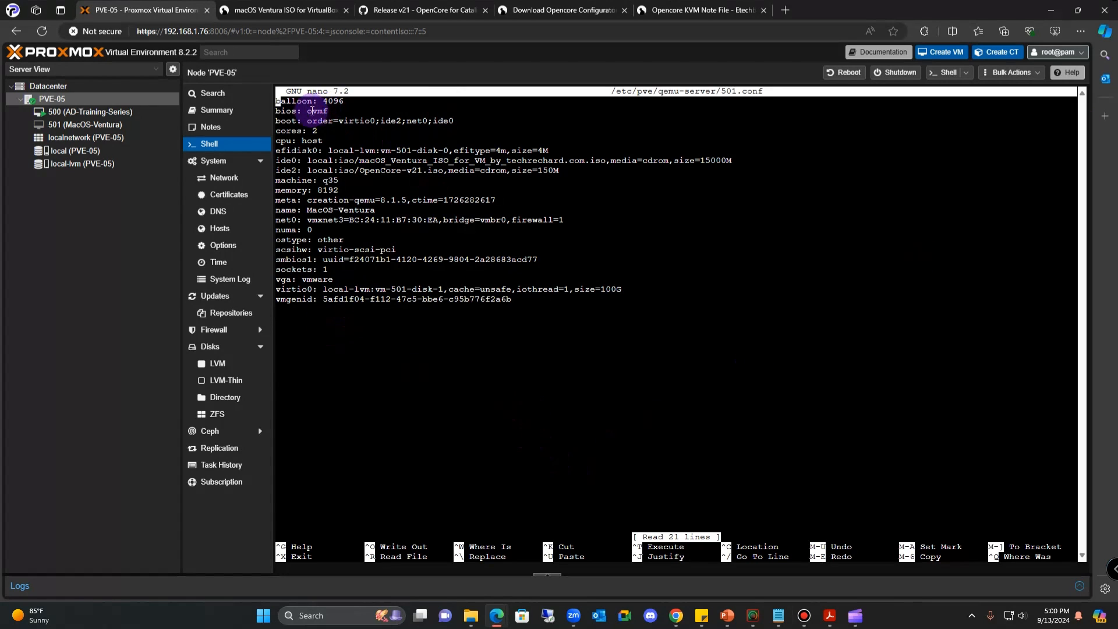
- Insert empty lines at the top of 501.conf, above balloon: 4096
{"action": "key", "text": "Return"}
{"action": "key", "text": "Return"}
{"action": "key", "text": "Return"}
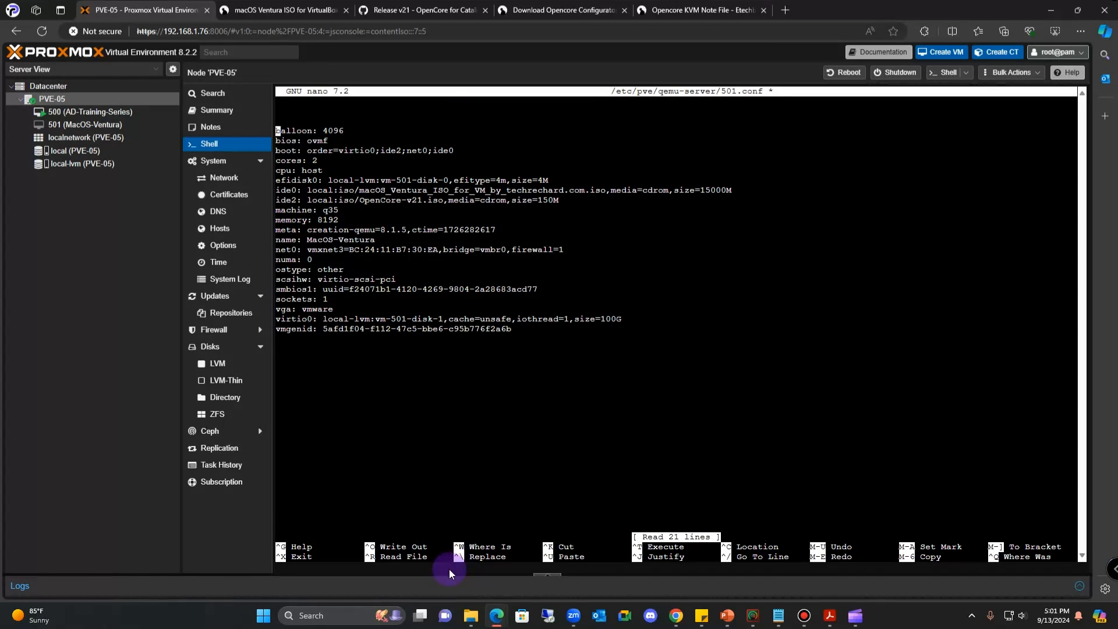
- Open note.txt from the HackIntosh folder in Notepad and move its window to the upper left
{"action": "mouse_move", "coordinate": [468, 622]}
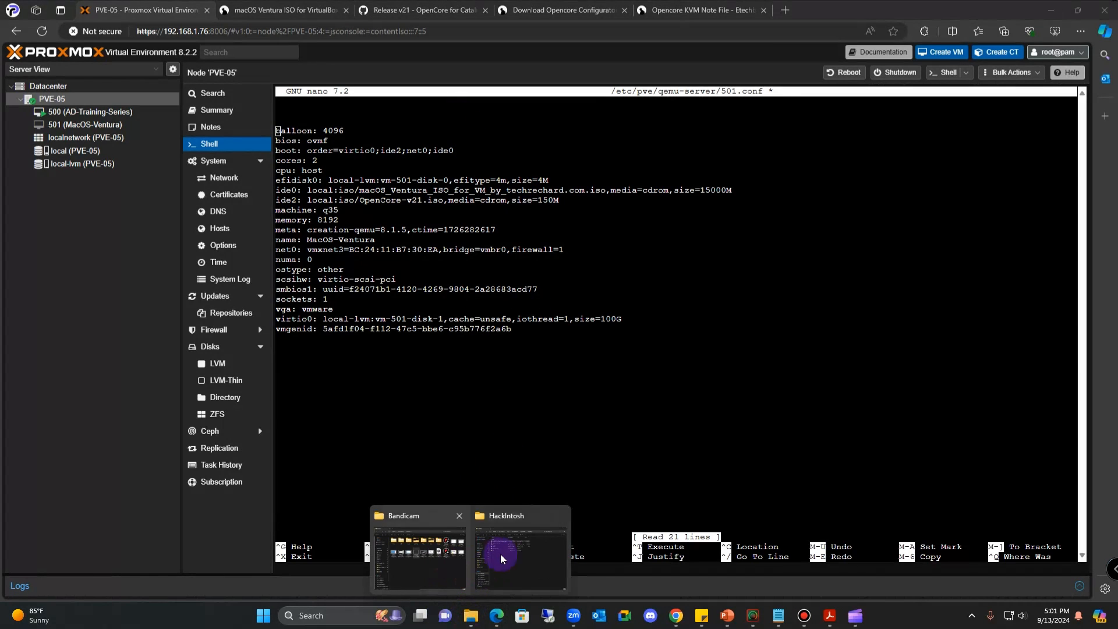
{"action": "left_click", "coordinate": [521, 554]}
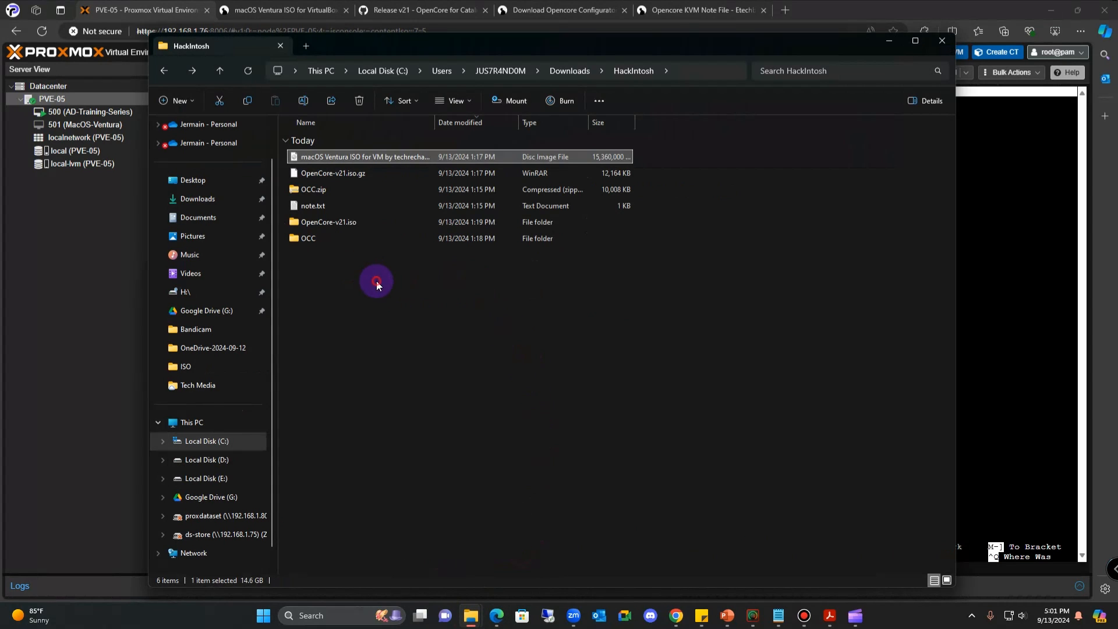
{"action": "left_click", "coordinate": [326, 208]}
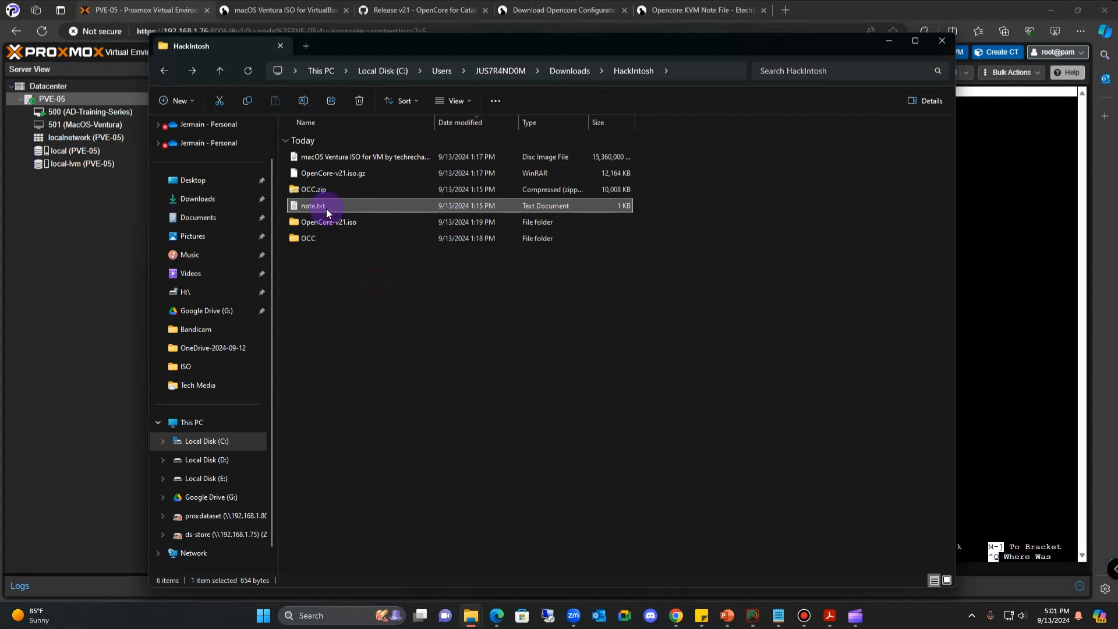
{"action": "double_click", "coordinate": [326, 208]}
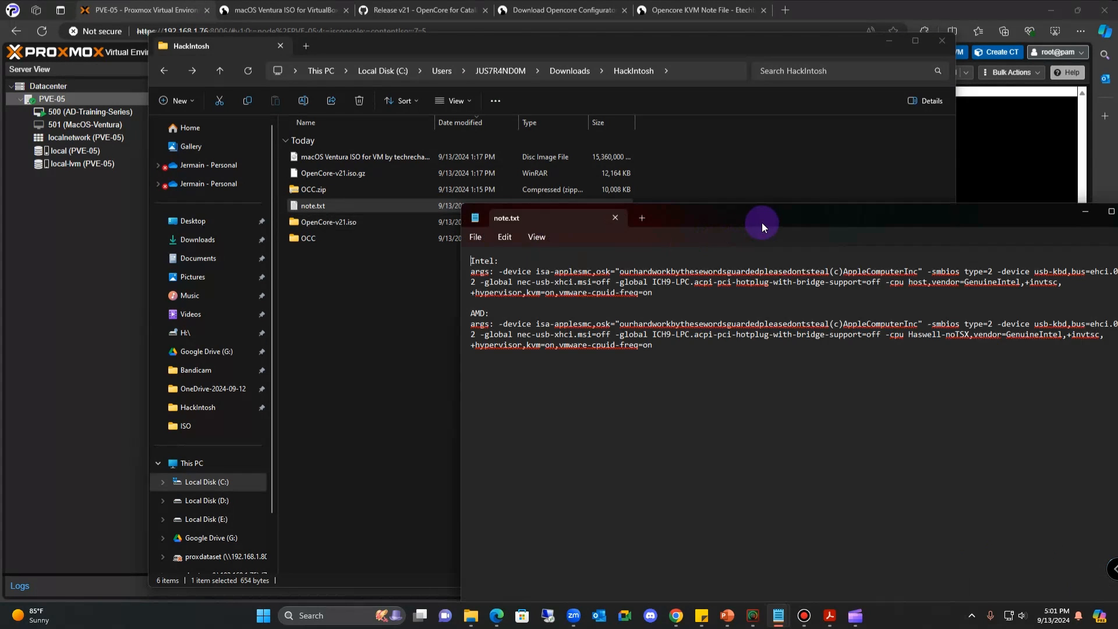
{"action": "left_click_drag", "start_coordinate": [762, 222], "coordinate": [509, 59]}
- Narrow the Notepad window so the args lines wrap, and move it over the file list
{"action": "left_click", "coordinate": [400, 313]}
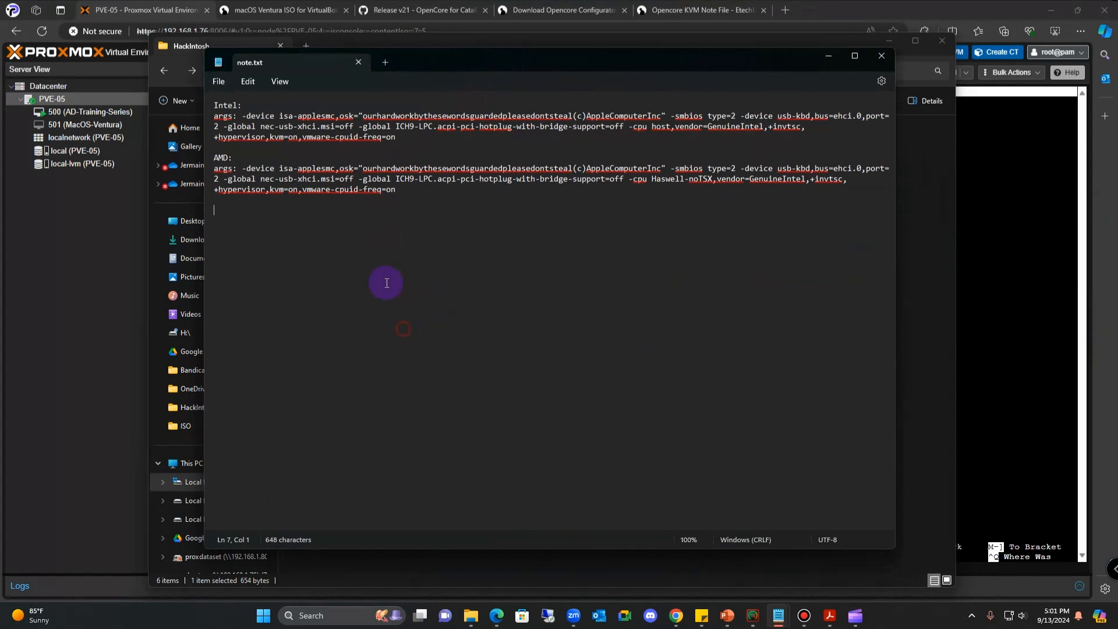
{"action": "left_click", "coordinate": [286, 84]}
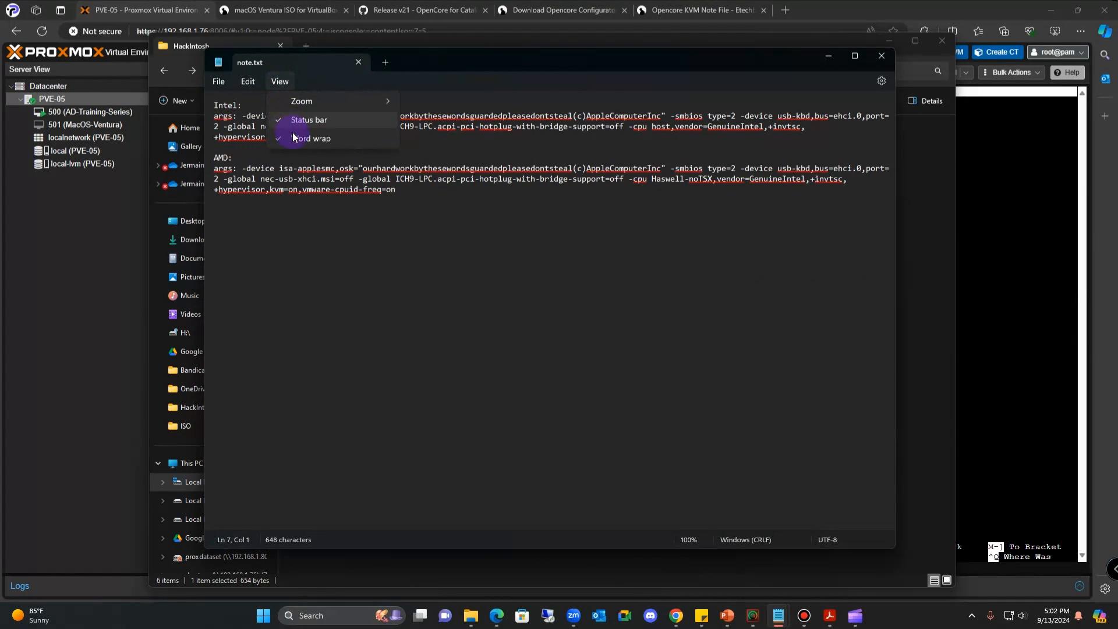
{"action": "left_click_drag", "start_coordinate": [901, 274], "coordinate": [546, 285]}
{"action": "left_click_drag", "start_coordinate": [440, 64], "coordinate": [691, 159]}
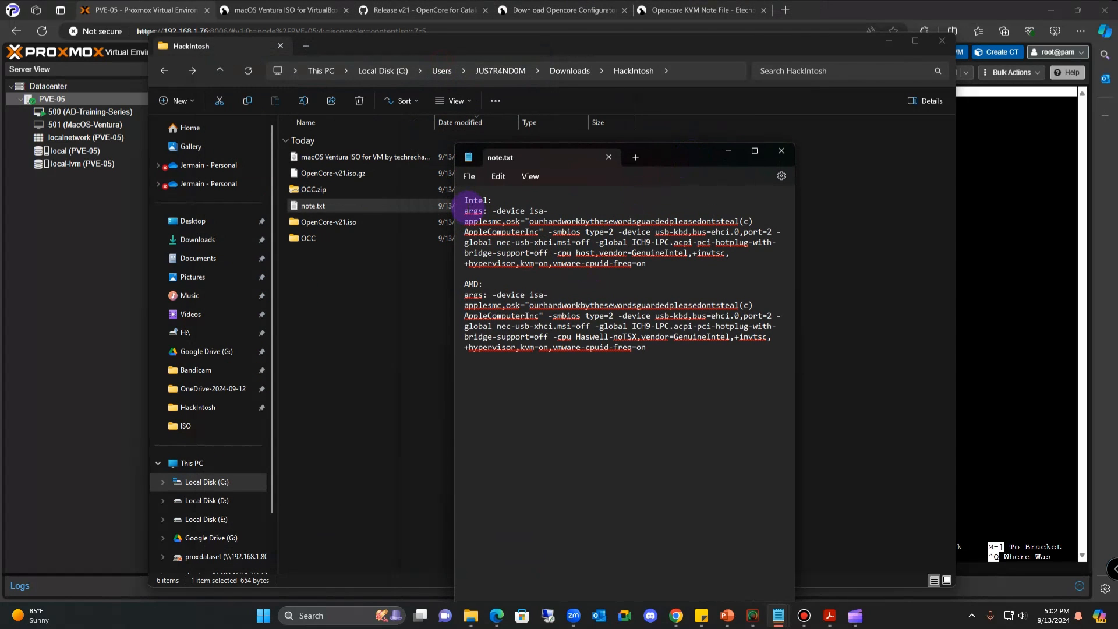
- Copy the Intel args text from note.txt and return to the Proxmox nano shell
{"action": "left_click_drag", "start_coordinate": [466, 212], "coordinate": [637, 268]}
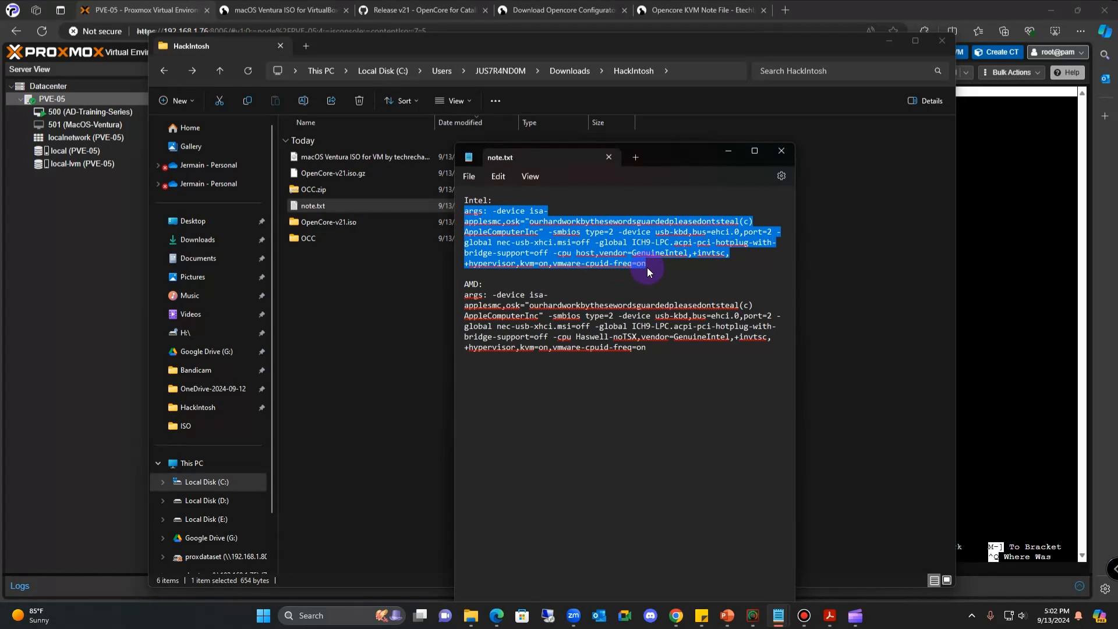
{"action": "left_click", "coordinate": [467, 298]}
{"action": "left_click_drag", "start_coordinate": [468, 297], "coordinate": [651, 364]}
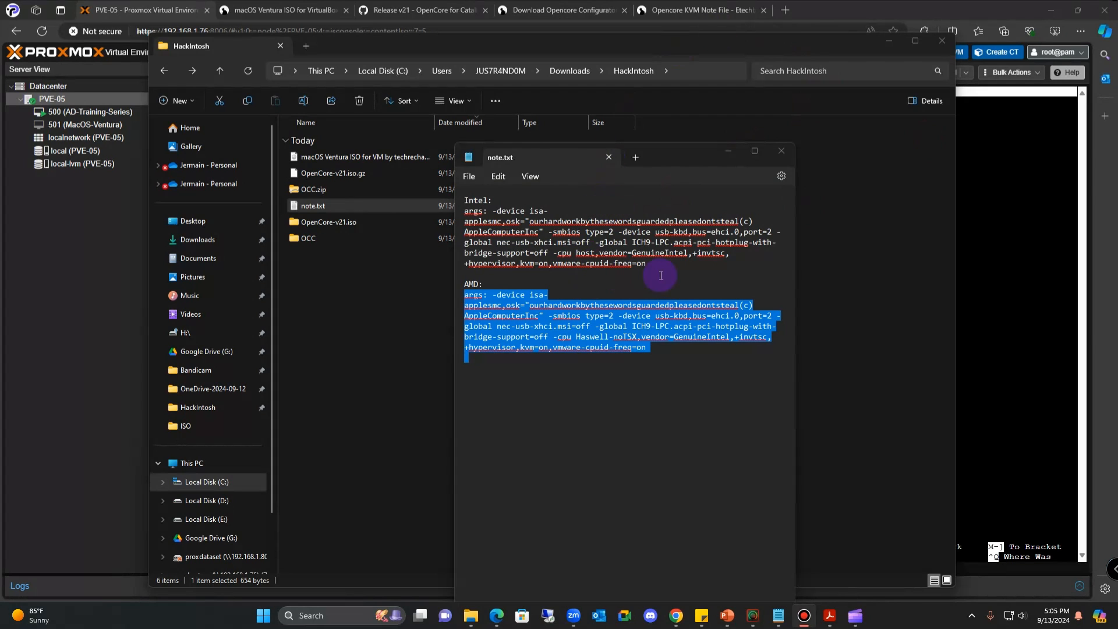
{"action": "left_click_drag", "start_coordinate": [671, 270], "coordinate": [464, 211]}
{"action": "right_click", "coordinate": [471, 217]}
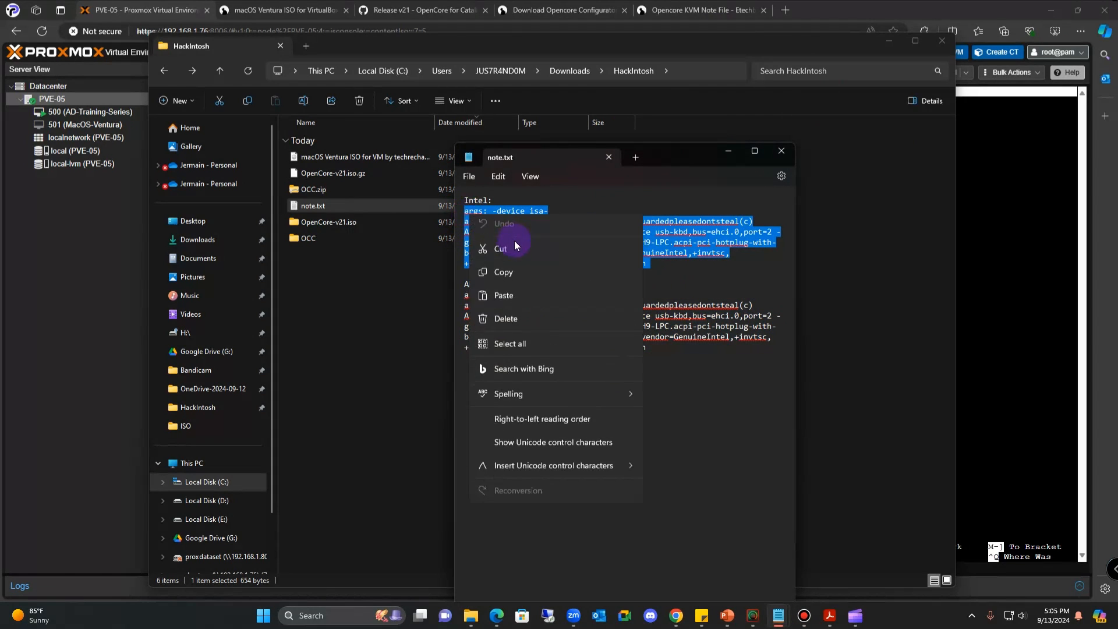
{"action": "left_click", "coordinate": [513, 275]}
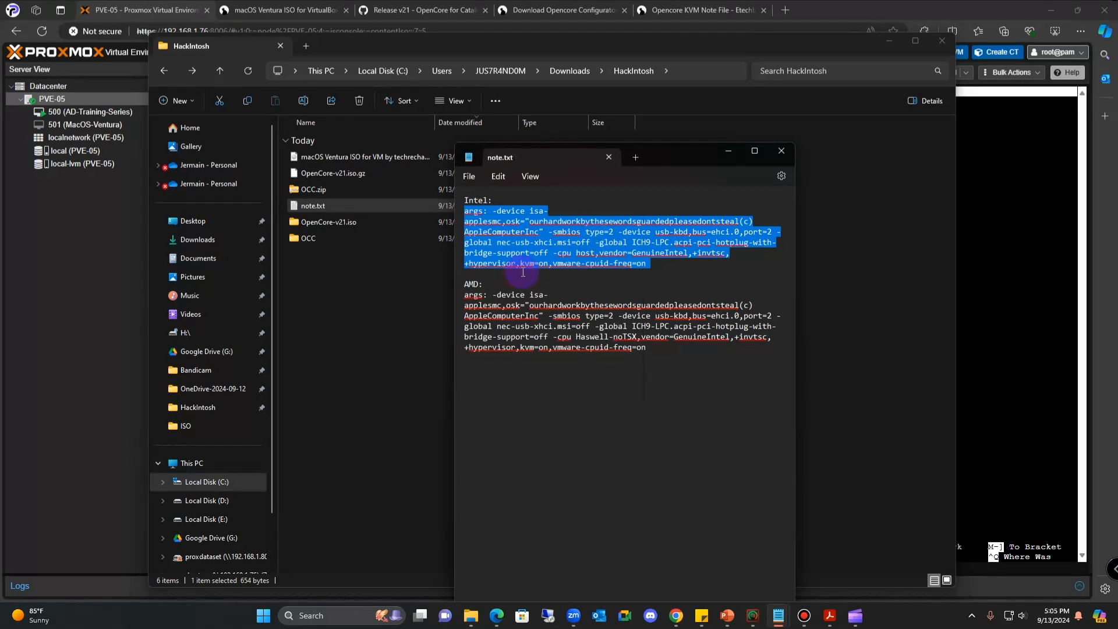
{"action": "left_click", "coordinate": [889, 45]}
{"action": "left_click", "coordinate": [848, 244]}
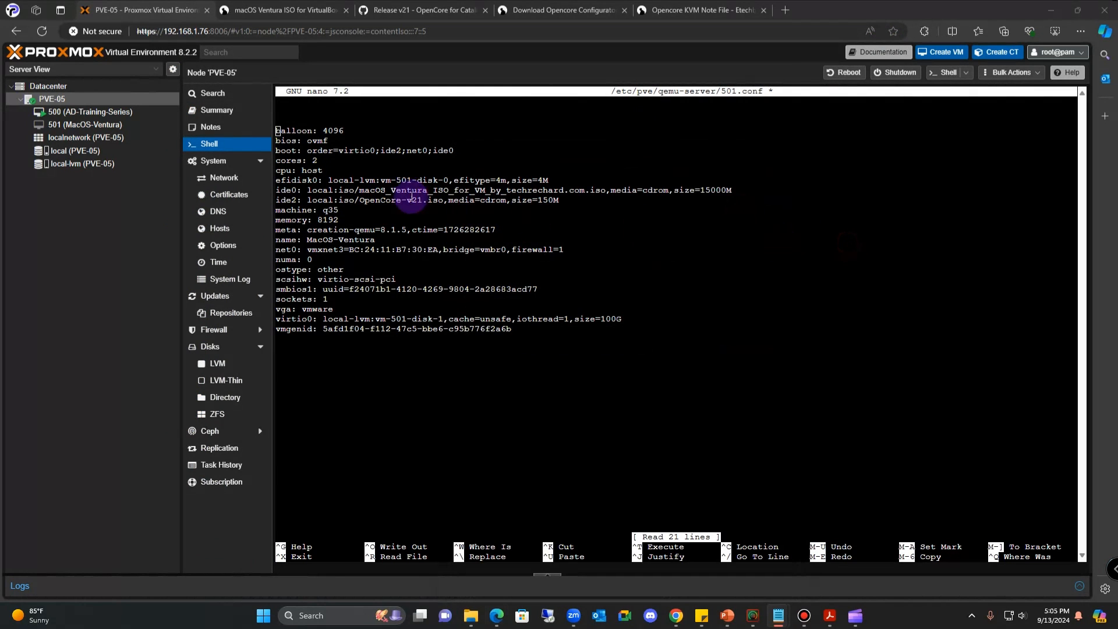
- Paste the Intel args line at the top of 501.conf and delete the blank lines before balloon
{"action": "double_click", "coordinate": [305, 107]}
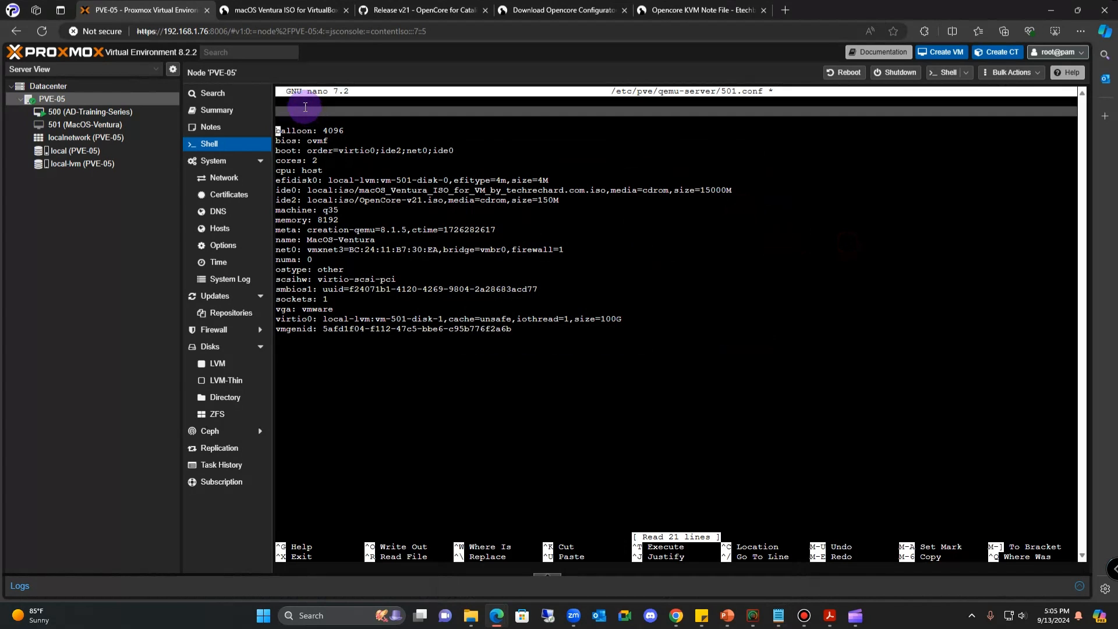
{"action": "left_click", "coordinate": [306, 117]}
{"action": "left_click", "coordinate": [304, 117]}
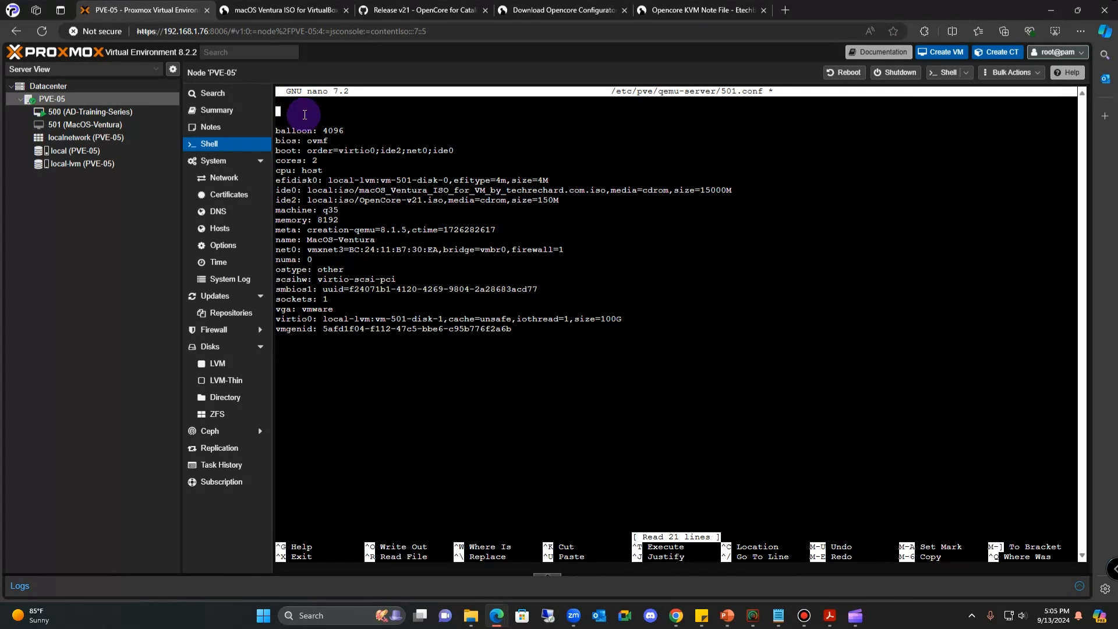
{"action": "right_click", "coordinate": [304, 115]}
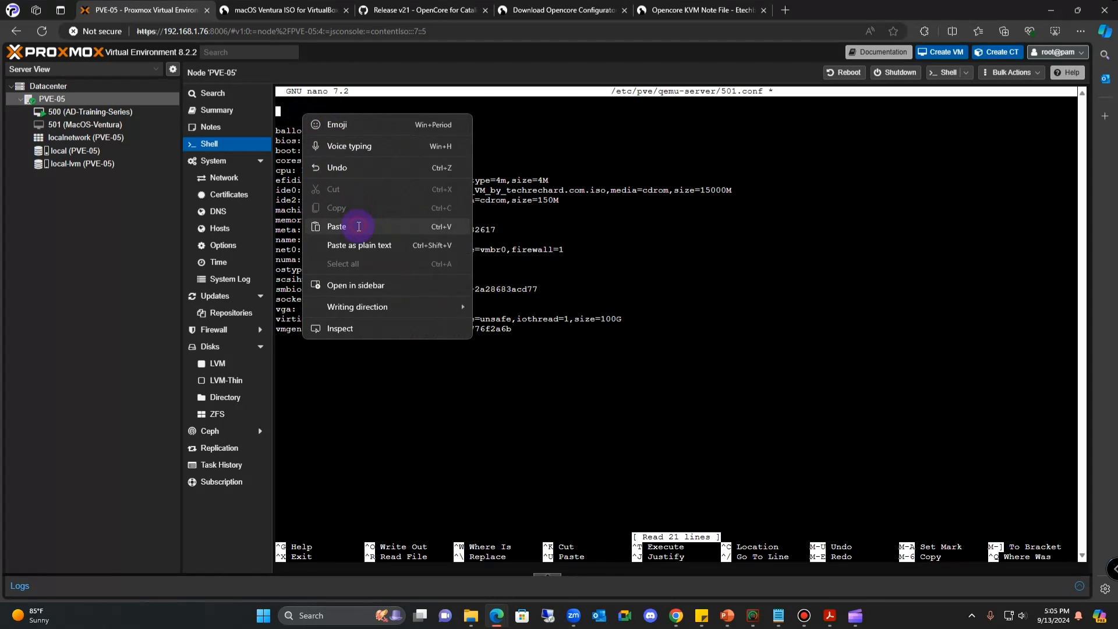
{"action": "left_click", "coordinate": [359, 227]}
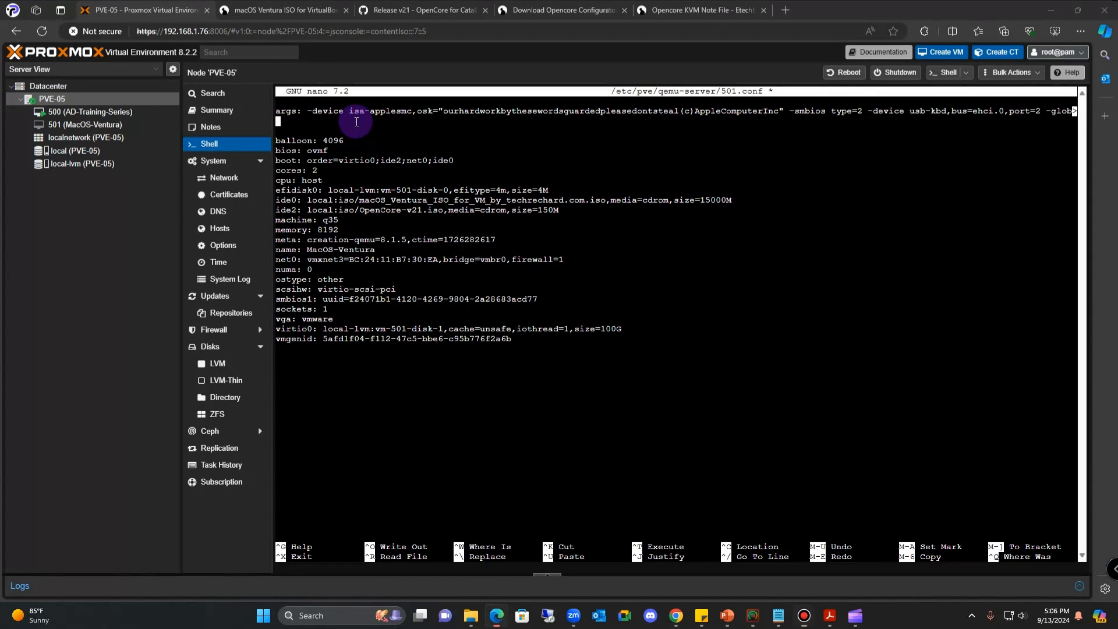
{"action": "key", "text": "Delete"}
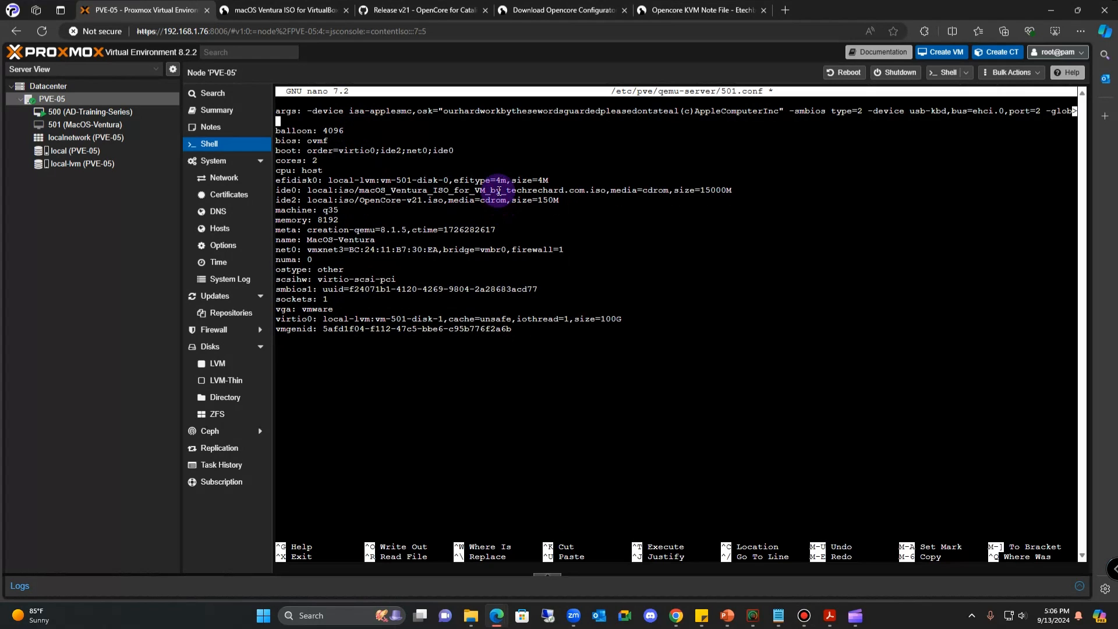
{"action": "key", "text": "Delete"}
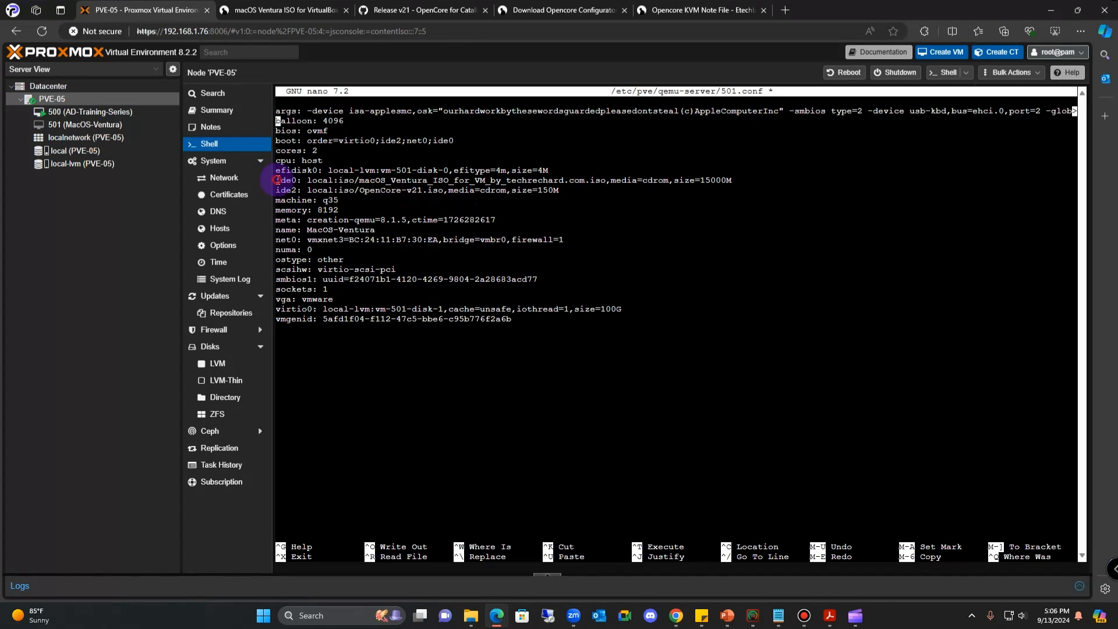
- On the ide2 line, replace media=cdrom with cache=unsafe
{"action": "left_click_drag", "start_coordinate": [276, 180], "coordinate": [301, 191]}
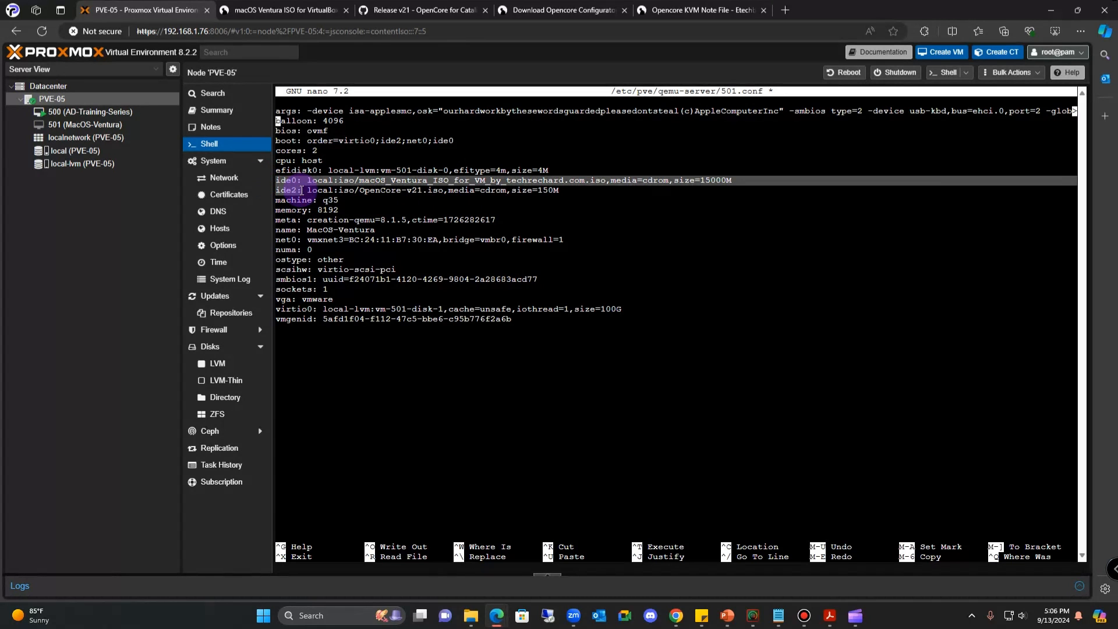
{"action": "left_click", "coordinate": [366, 200]}
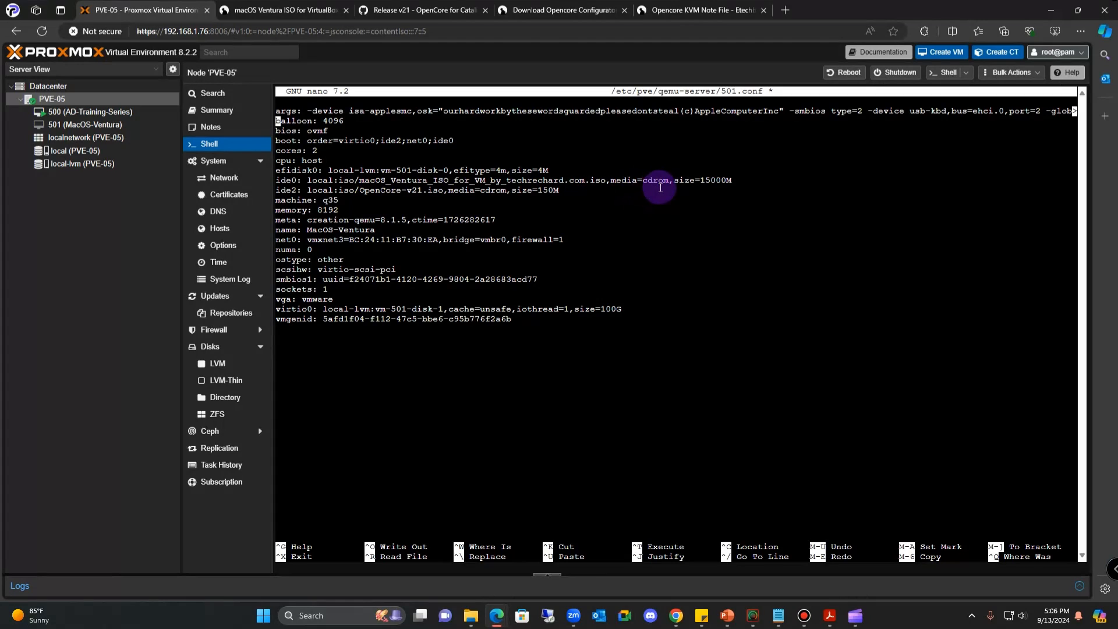
{"action": "left_click_drag", "start_coordinate": [670, 182], "coordinate": [612, 185]}
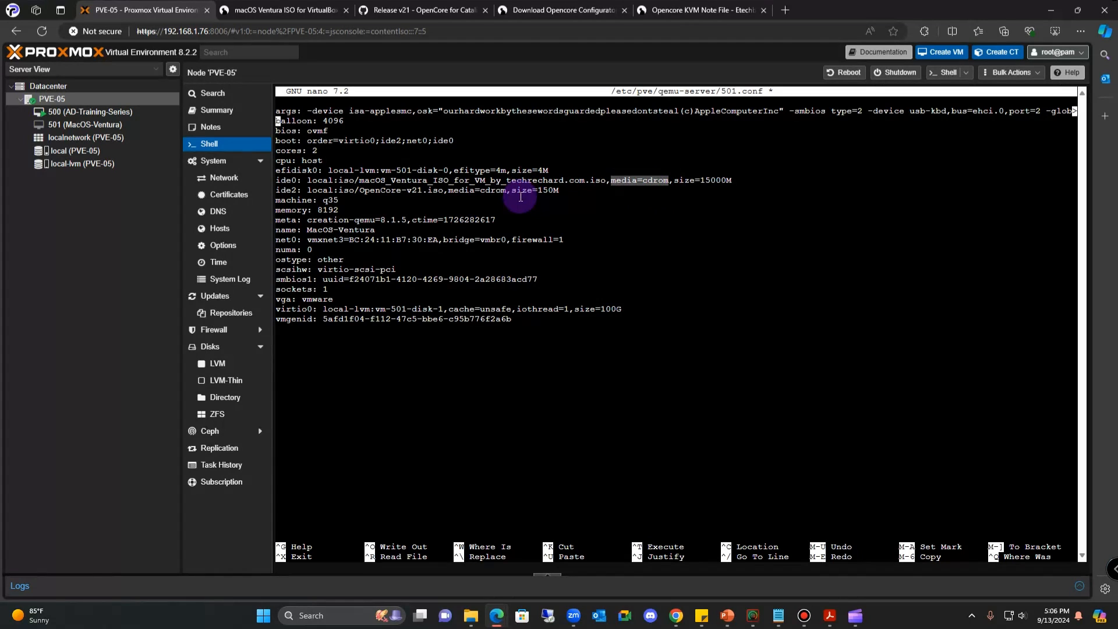
{"action": "left_click", "coordinate": [494, 191]}
{"action": "left_click_drag", "start_coordinate": [494, 192], "coordinate": [450, 195]}
{"action": "left_click", "coordinate": [478, 190]}
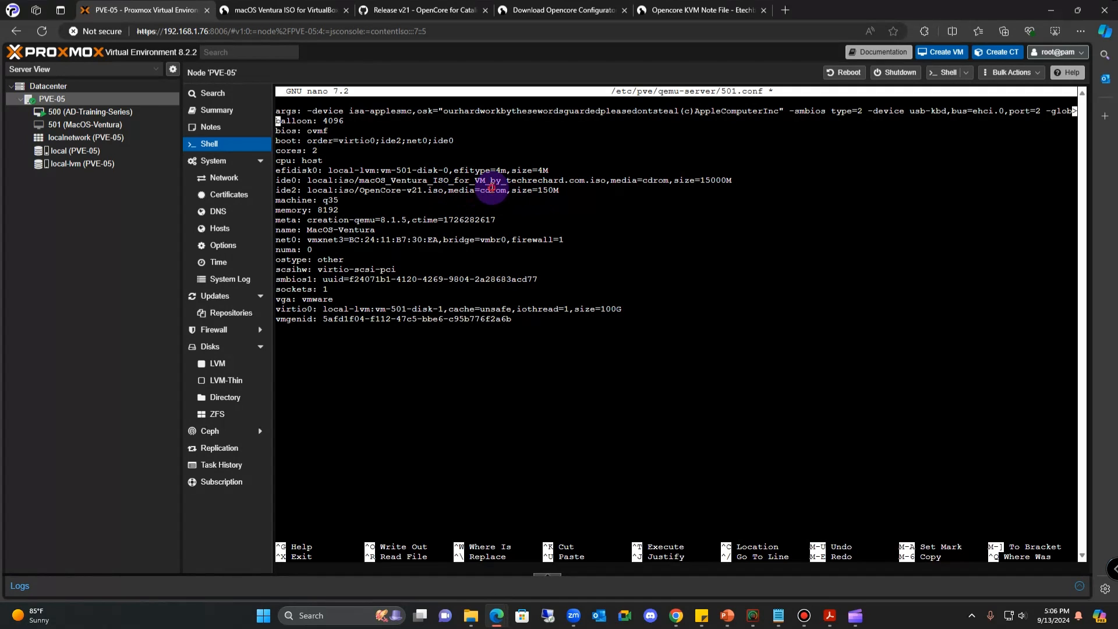
{"action": "key", "text": "Down"}
{"action": "key", "text": "Down"}
{"action": "key", "text": "Down"}
{"action": "key", "text": "Down"}
{"action": "key", "text": "Down"}
{"action": "key", "text": "Down"}
{"action": "key", "text": "Down"}
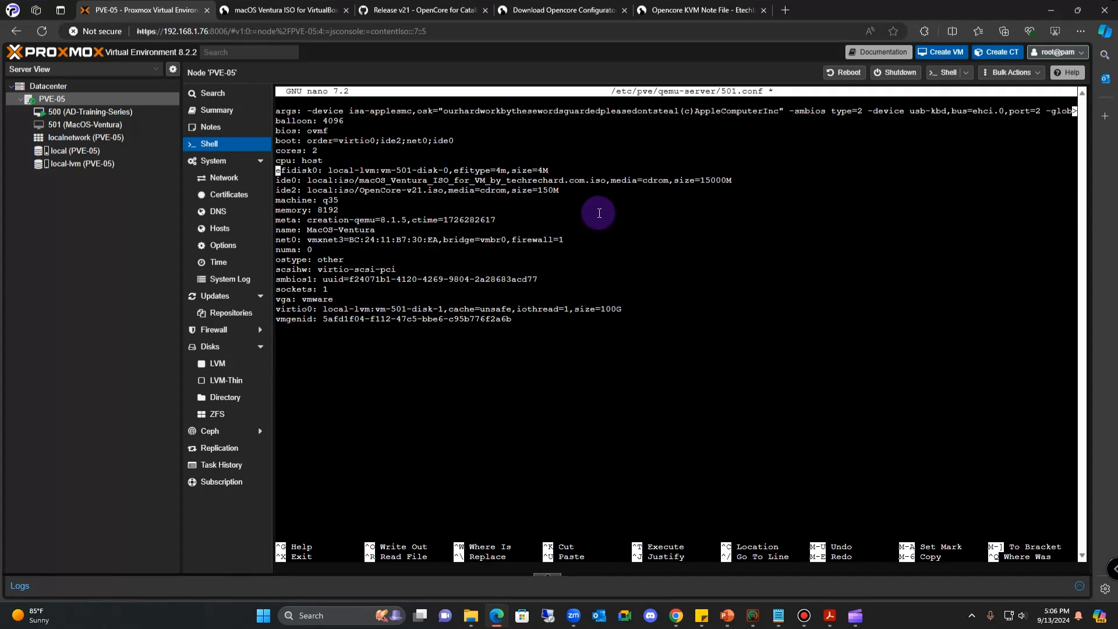
{"action": "key", "text": "Right"}
{"action": "key", "text": "Right"}
{"action": "key", "text": "Right"}
{"action": "key", "text": "Right"}
{"action": "key", "text": "Right"}
{"action": "key", "text": "Right"}
{"action": "key", "text": "Right"}
{"action": "key", "text": "Right"}
{"action": "key", "text": "Right"}
{"action": "key", "text": "Right"}
{"action": "key", "text": "Right"}
{"action": "key", "text": "Right"}
{"action": "key", "text": "Right"}
{"action": "key", "text": "Right"}
{"action": "key", "text": "Right"}
{"action": "key", "text": "Right"}
{"action": "key", "text": "Right"}
{"action": "key", "text": "Right"}
{"action": "key", "text": "Right"}
{"action": "key", "text": "Right"}
{"action": "key", "text": "Right"}
{"action": "key", "text": "Right"}
{"action": "key", "text": "BackSpace"}
{"action": "key", "text": "BackSpace"}
{"action": "key", "text": "BackSpace"}
{"action": "key", "text": "Right"}
{"action": "key", "text": "BackSpace"}
{"action": "key", "text": "BackSpace"}
{"action": "key", "text": "BackSpace"}
{"action": "key", "text": "BackSpace"}
{"action": "key", "text": "BackSpace"}
{"action": "key", "text": "BackSpace"}
{"action": "key", "text": "BackSpace"}
{"action": "key", "text": "BackSpace"}
{"action": "type", "text": "cache=unsafe"}
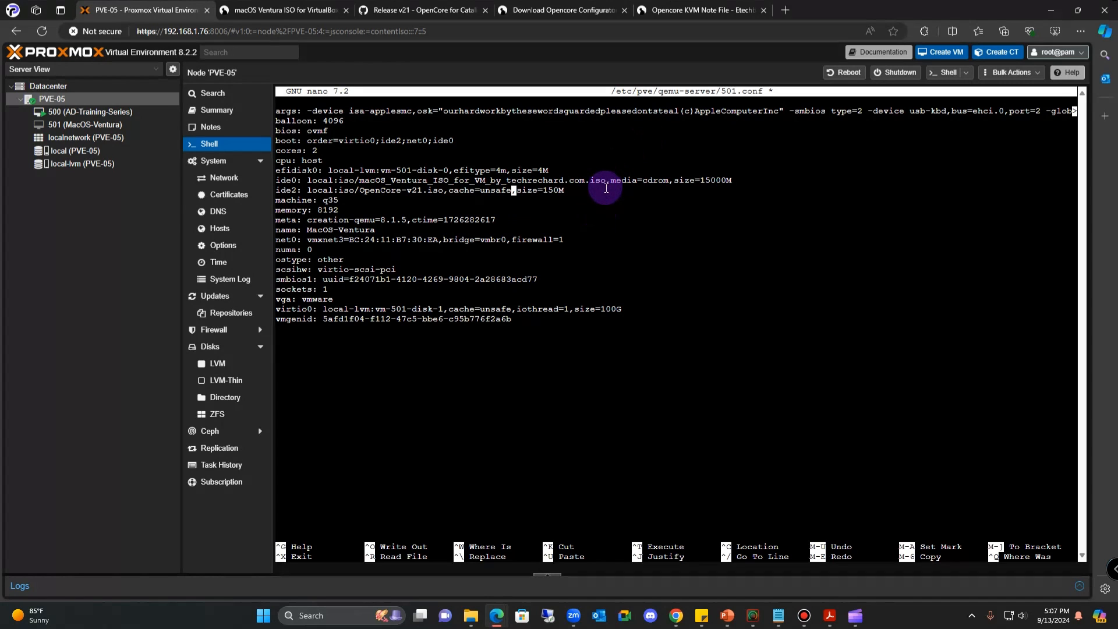
- On the ide0 line, replace media=cdrom with cache=unsafe as well
{"action": "key", "text": "Up"}
{"action": "key", "text": "Right"}
{"action": "key", "text": "Right"}
{"action": "key", "text": "Right"}
{"action": "key", "text": "Right"}
{"action": "key", "text": "Right"}
{"action": "key", "text": "Right"}
{"action": "key", "text": "Right"}
{"action": "key", "text": "Right"}
{"action": "key", "text": "Right"}
{"action": "key", "text": "Right"}
{"action": "key", "text": "Right"}
{"action": "key", "text": "Right"}
{"action": "key", "text": "Right"}
{"action": "key", "text": "Right"}
{"action": "key", "text": "Right"}
{"action": "key", "text": "Right"}
{"action": "key", "text": "Right"}
{"action": "key", "text": "Right"}
{"action": "key", "text": "Right"}
{"action": "key", "text": "Right"}
{"action": "key", "text": "Right"}
{"action": "key", "text": "Right"}
{"action": "key", "text": "Right"}
{"action": "key", "text": "Right"}
{"action": "key", "text": "Right"}
{"action": "key", "text": "Right"}
{"action": "key", "text": "Right"}
{"action": "key", "text": "Right"}
{"action": "key", "text": "Right"}
{"action": "key", "text": "Right"}
{"action": "key", "text": "BackSpace"}
{"action": "key", "text": "BackSpace"}
{"action": "key", "text": "BackSpace"}
{"action": "key", "text": "BackSpace"}
{"action": "key", "text": "BackSpace"}
{"action": "key", "text": "BackSpace"}
{"action": "key", "text": "BackSpace"}
{"action": "key", "text": "BackSpace"}
{"action": "key", "text": "BackSpace"}
{"action": "key", "text": "BackSpace"}
{"action": "key", "text": "BackSpace"}
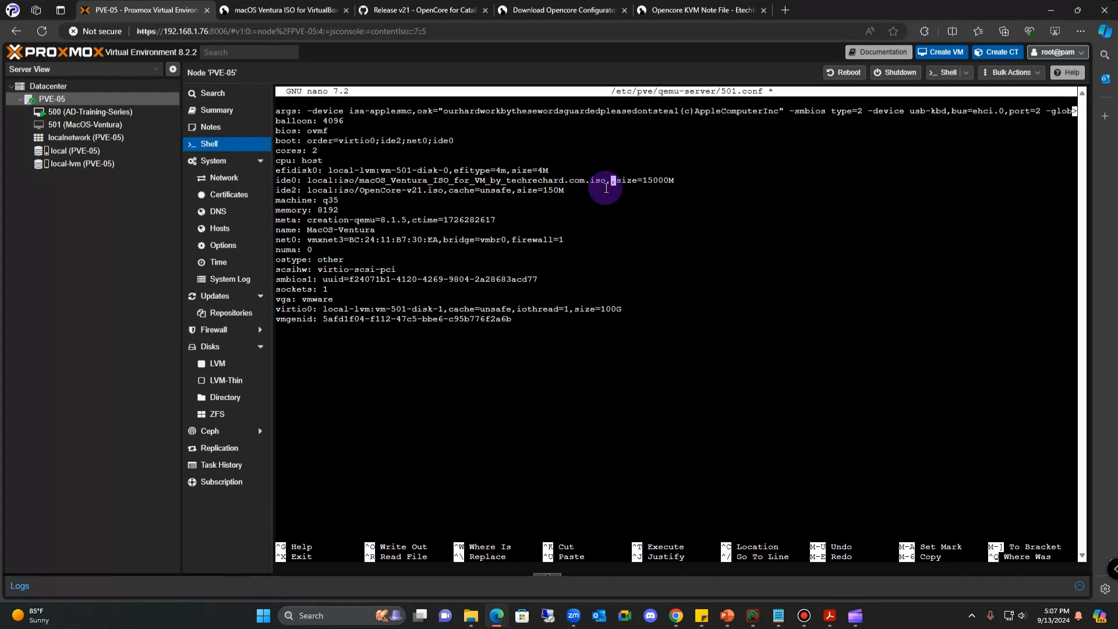
{"action": "type", "text": "cache=unsafe"}
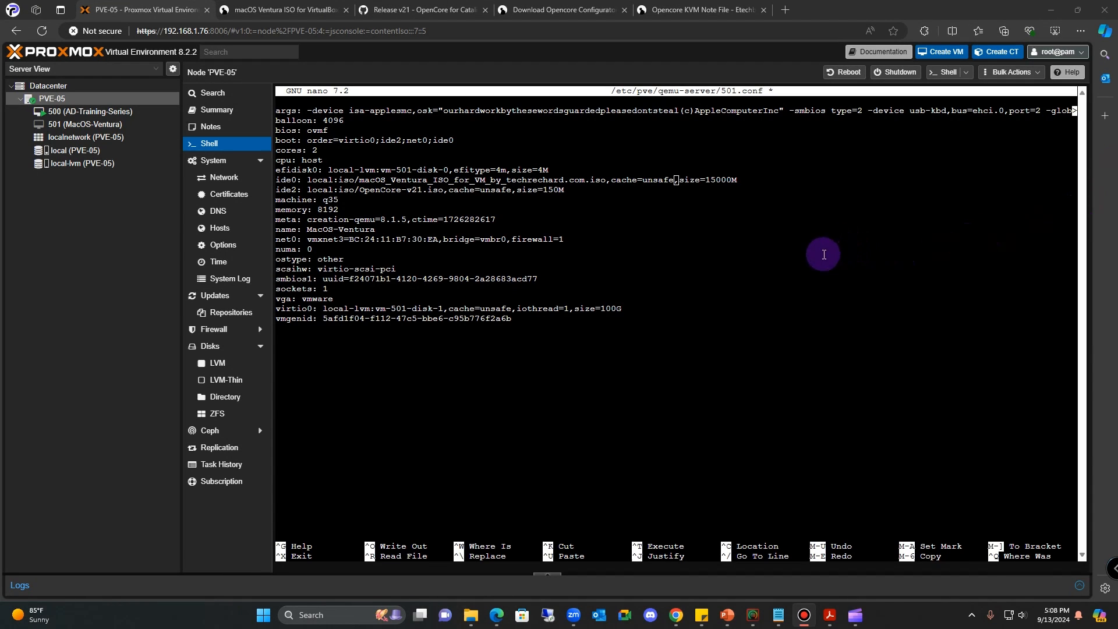
{"action": "left_click", "coordinate": [695, 265]}
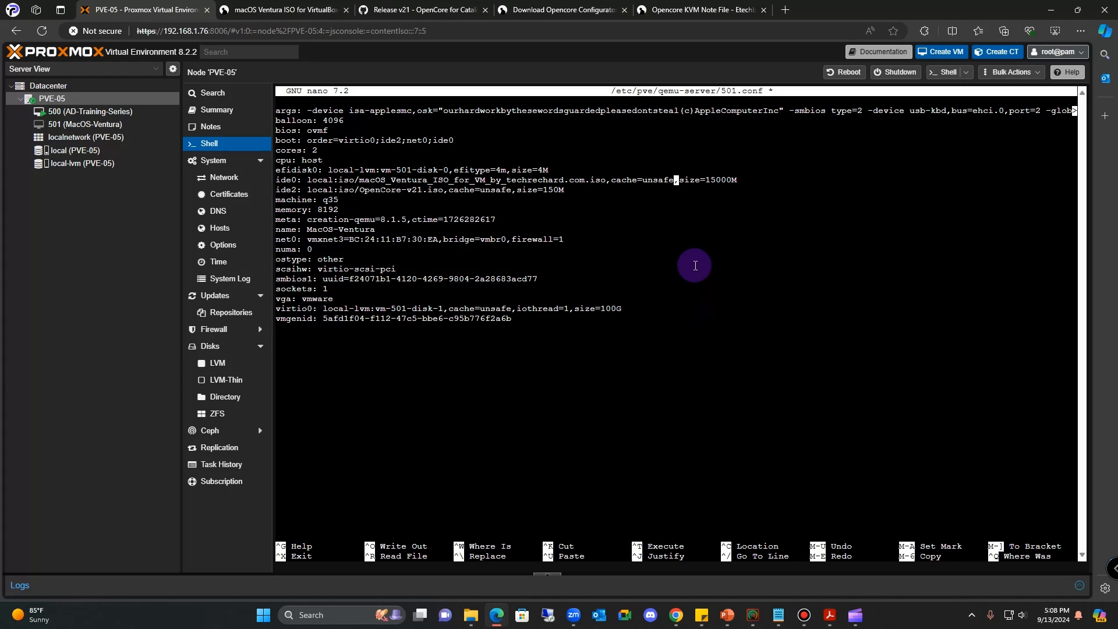
- Write the 23-line 501.conf to disk and exit nano to the PVE-05 shell prompt
{"action": "key", "text": "ctrl+o"}
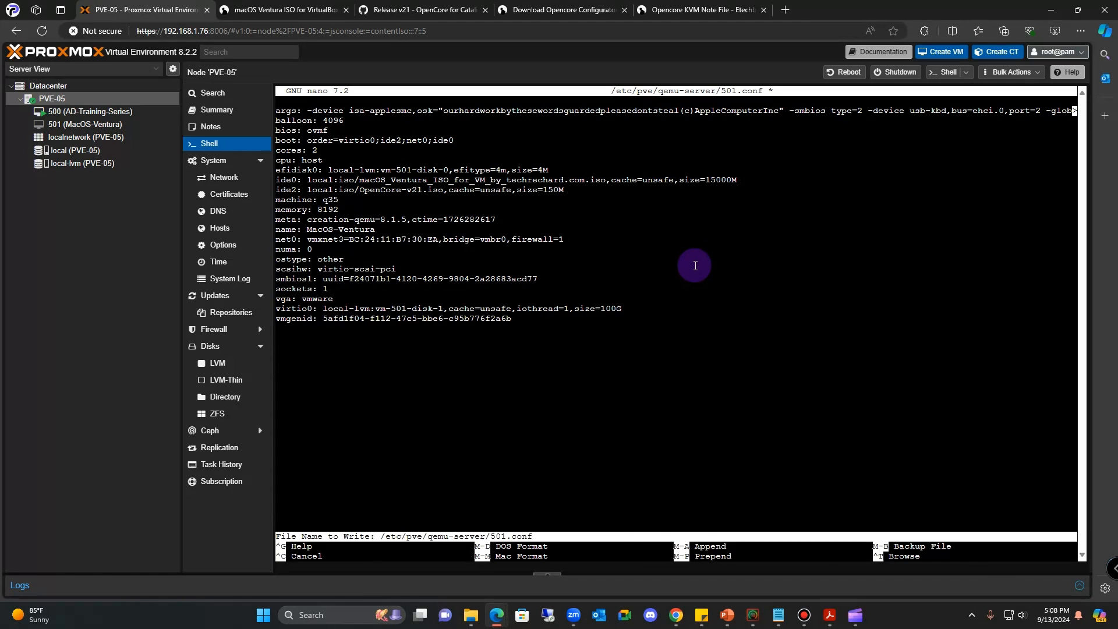
{"action": "key", "text": "Return"}
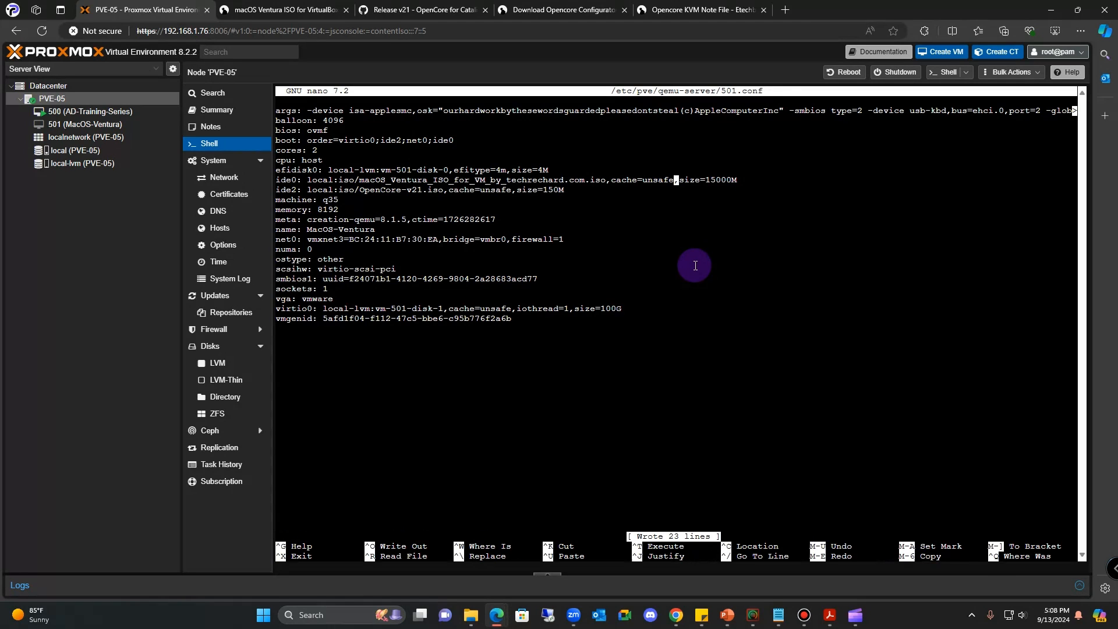
{"action": "key", "text": "ctrl+x"}
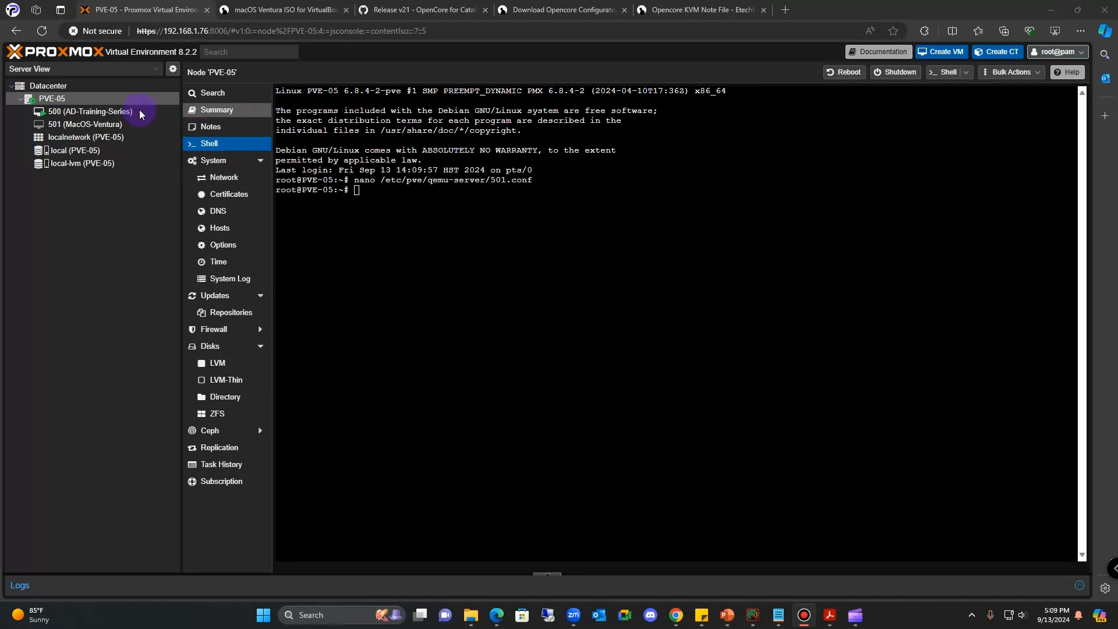
- Start VM 501 (MacOS-Ventura) from its console and boot into the UEFI Shell
{"action": "left_click", "coordinate": [79, 124]}
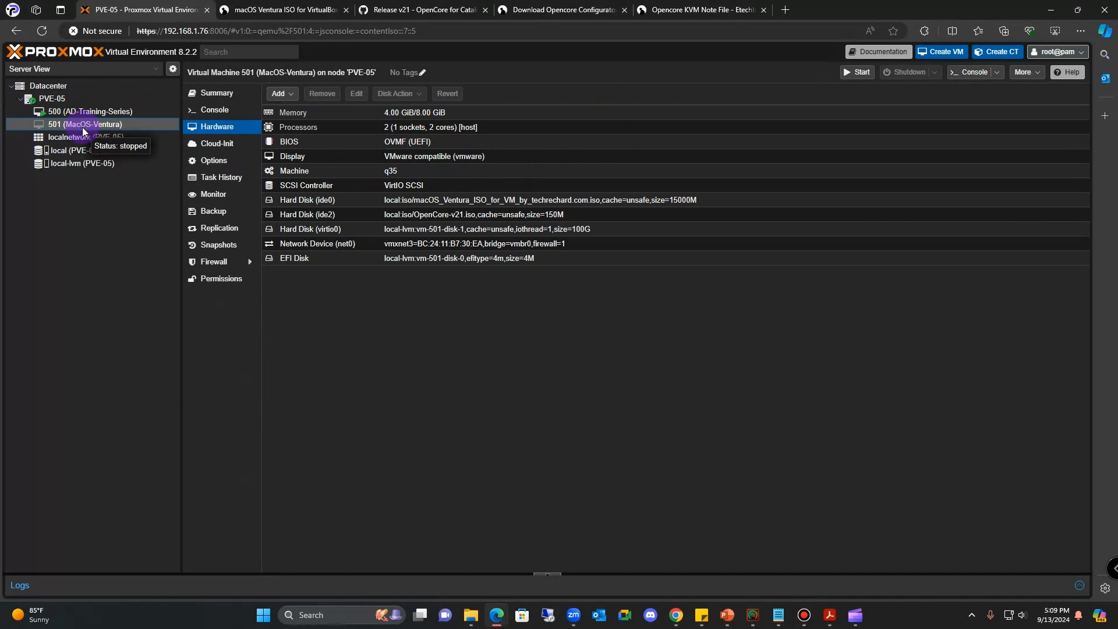
{"action": "left_click", "coordinate": [214, 111]}
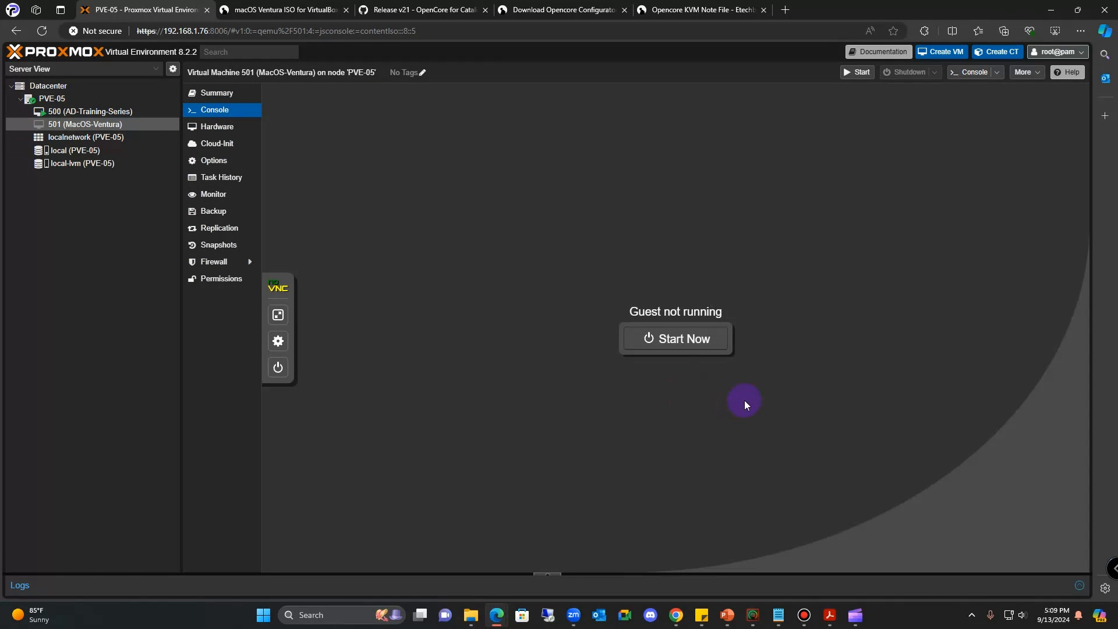
{"action": "left_click", "coordinate": [682, 346]}
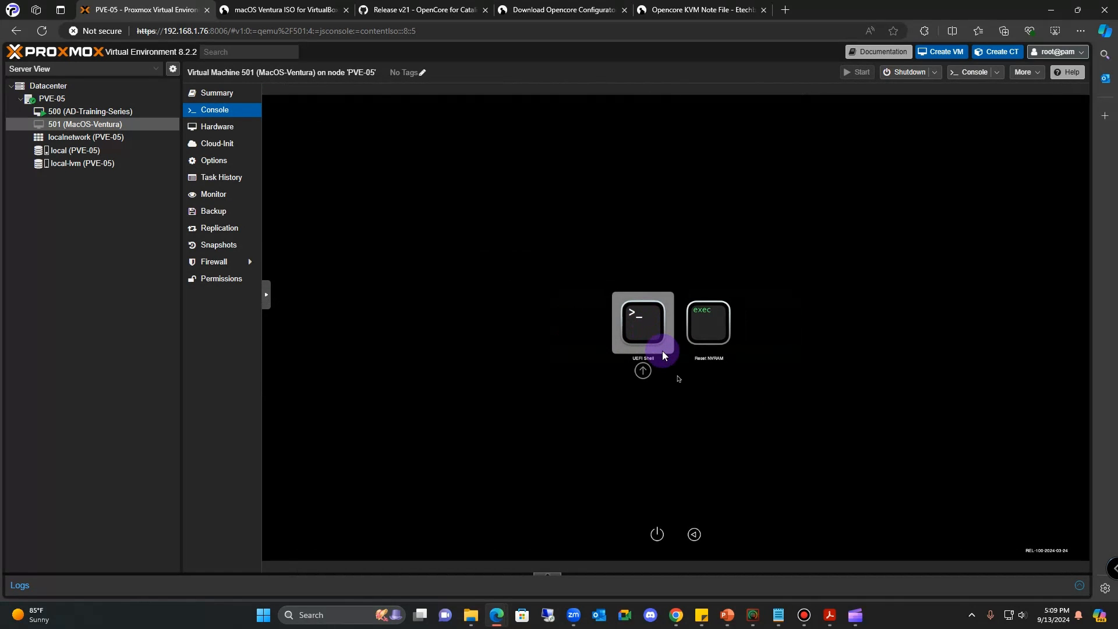
{"action": "left_click", "coordinate": [663, 353]}
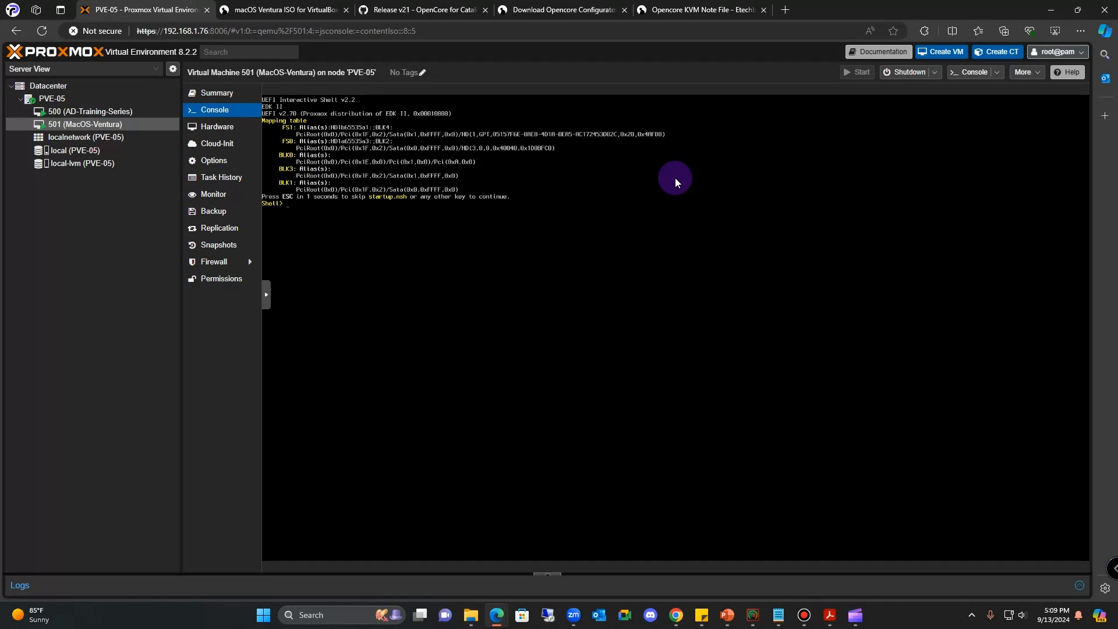
- Switch to fs0: and run System\Library\CoreServices\boot.efi to load macOS Recovery
{"action": "type", "text": "0"}
{"action": "key", "text": "Return"}
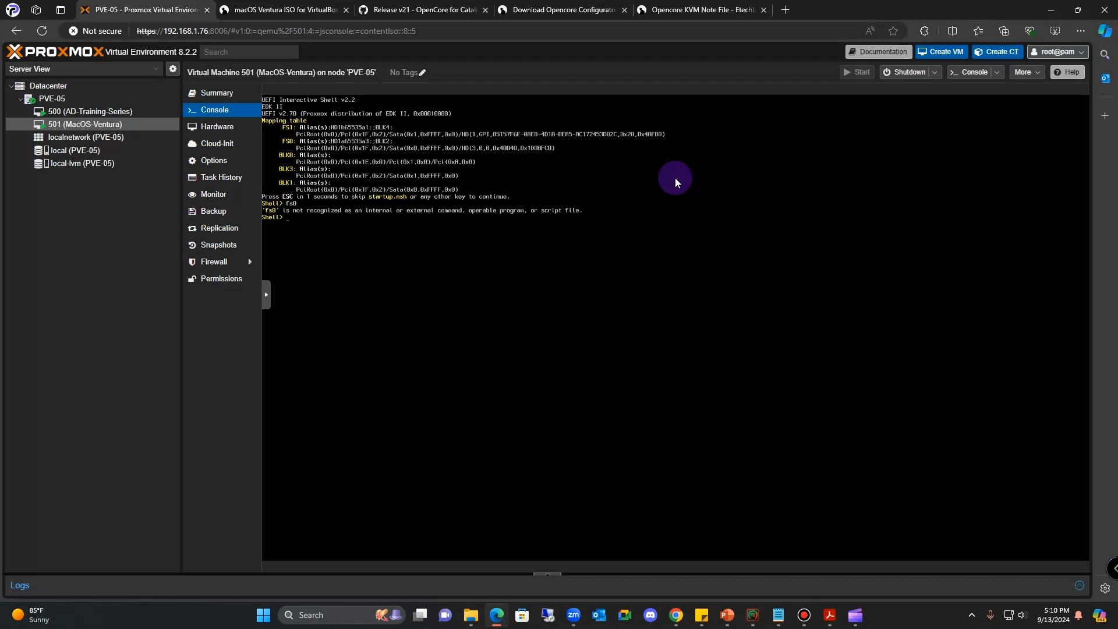
{"action": "type", "text": "fs0:"}
{"action": "key", "text": "Return"}
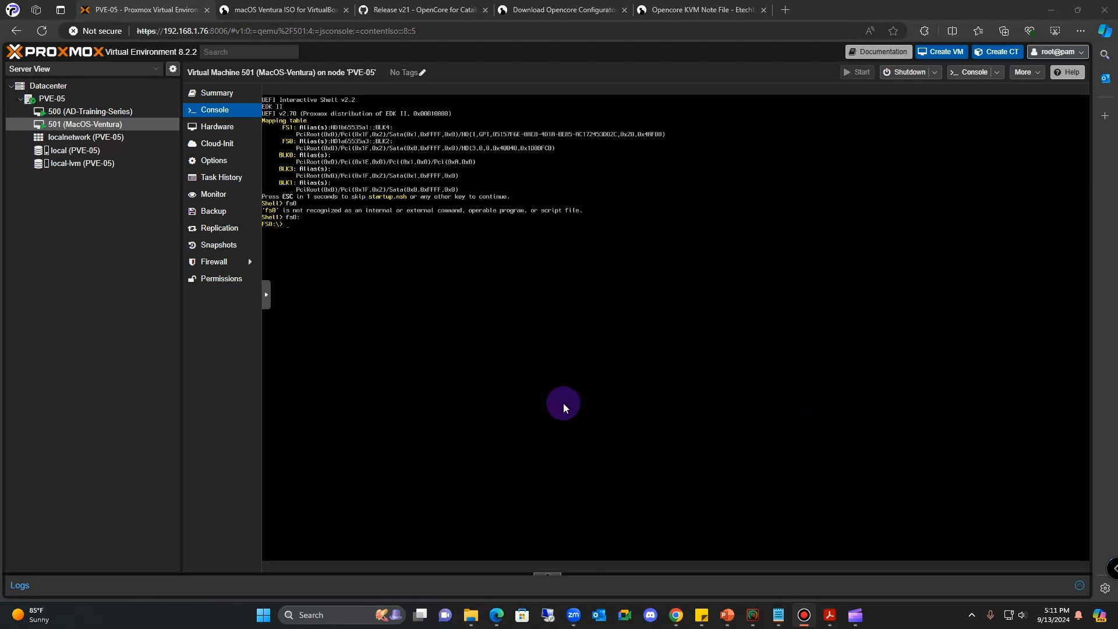
{"action": "left_click", "coordinate": [406, 316]}
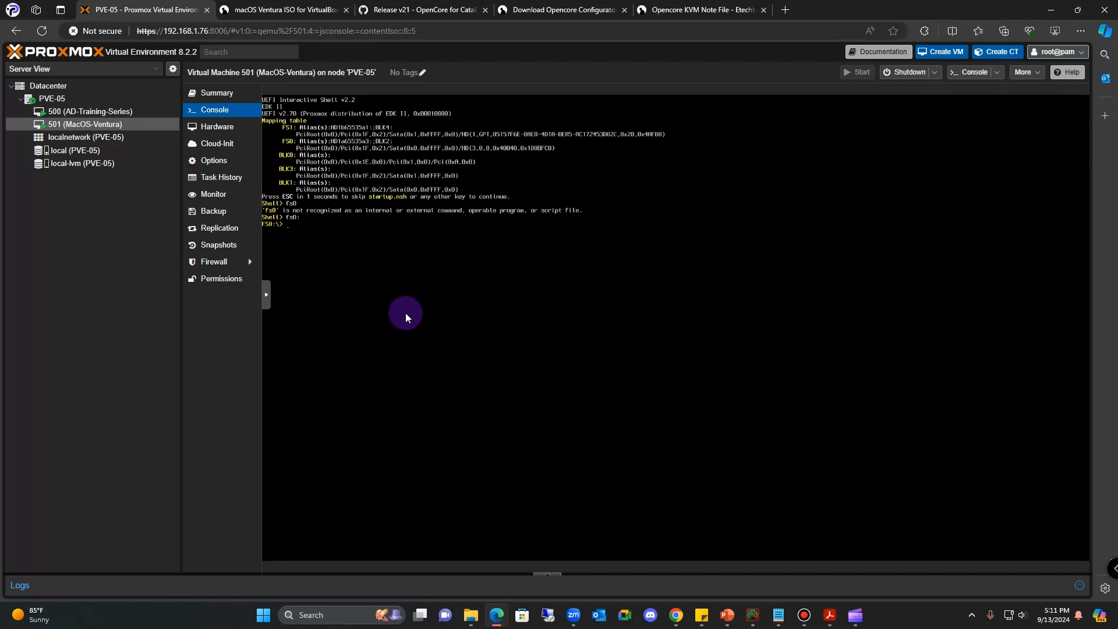
{"action": "type", "text": "system"}
{"action": "type", "text": "ry\\coreservices\\boot.efi"}
{"action": "key", "text": "Return"}
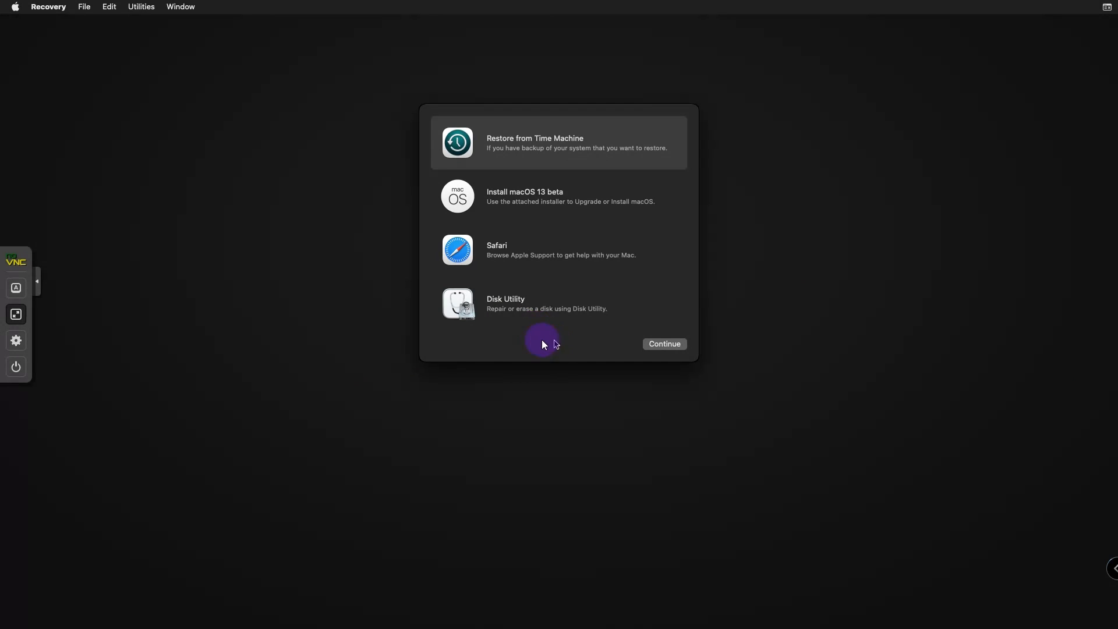
- Open Disk Utility showing all devices and select the 107.37 GB Apple Inc. VirtIO Block Media disk
{"action": "left_click", "coordinate": [512, 314]}
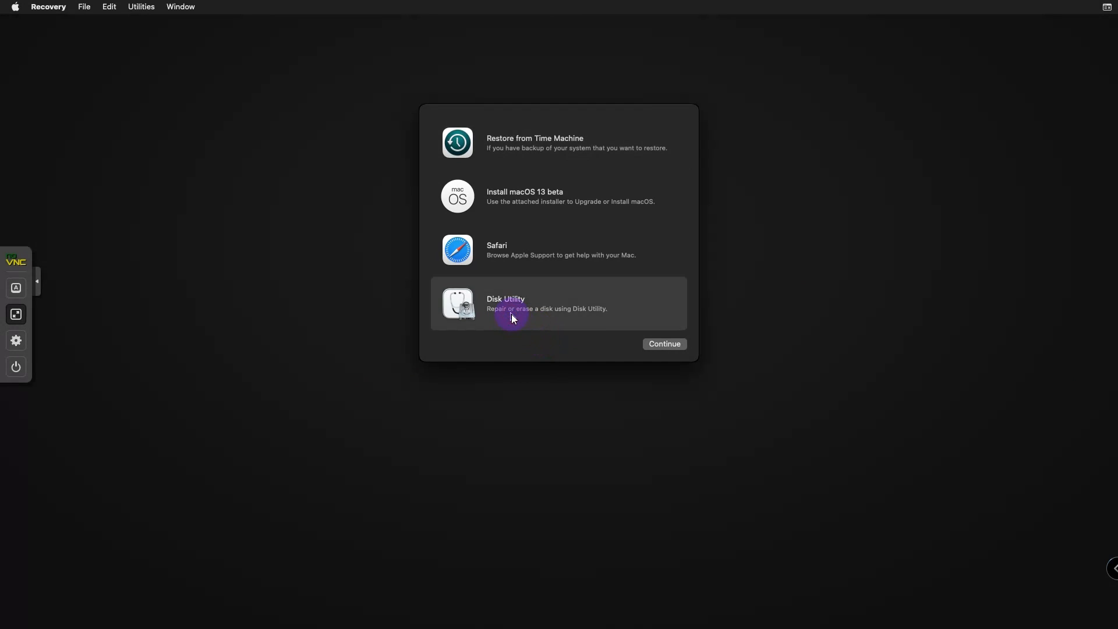
{"action": "left_click", "coordinate": [666, 344]}
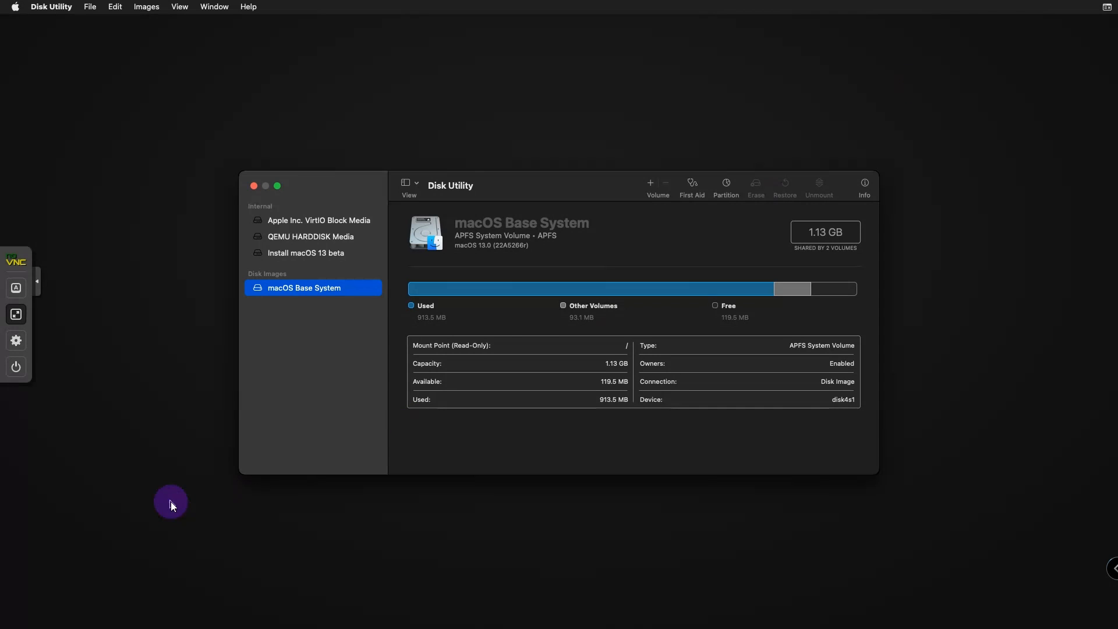
{"action": "left_click", "coordinate": [418, 184]}
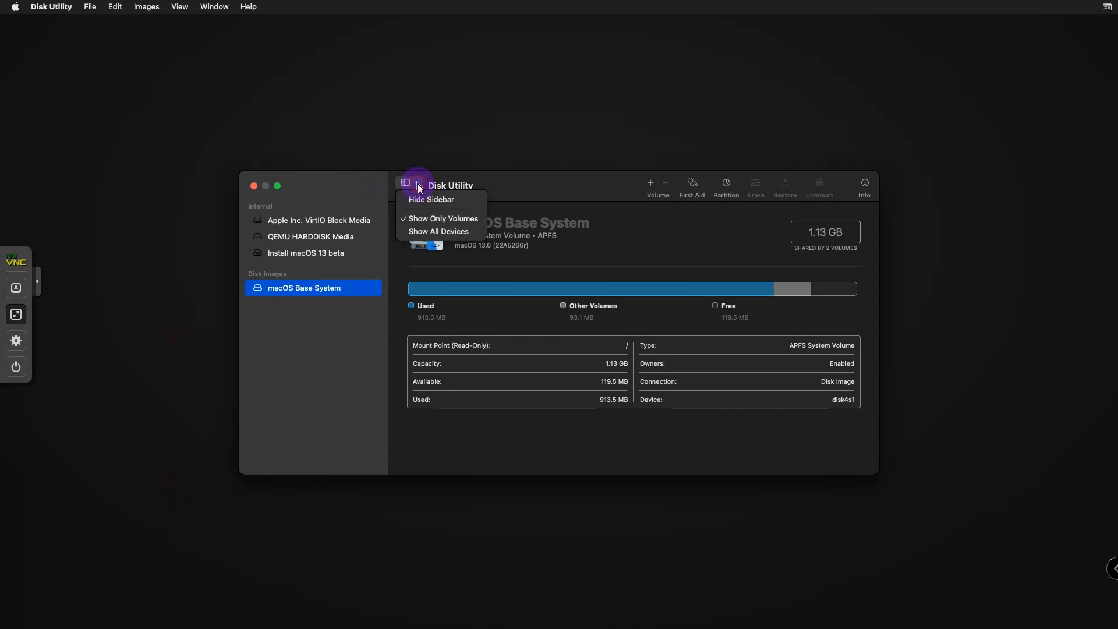
{"action": "left_click", "coordinate": [421, 232]}
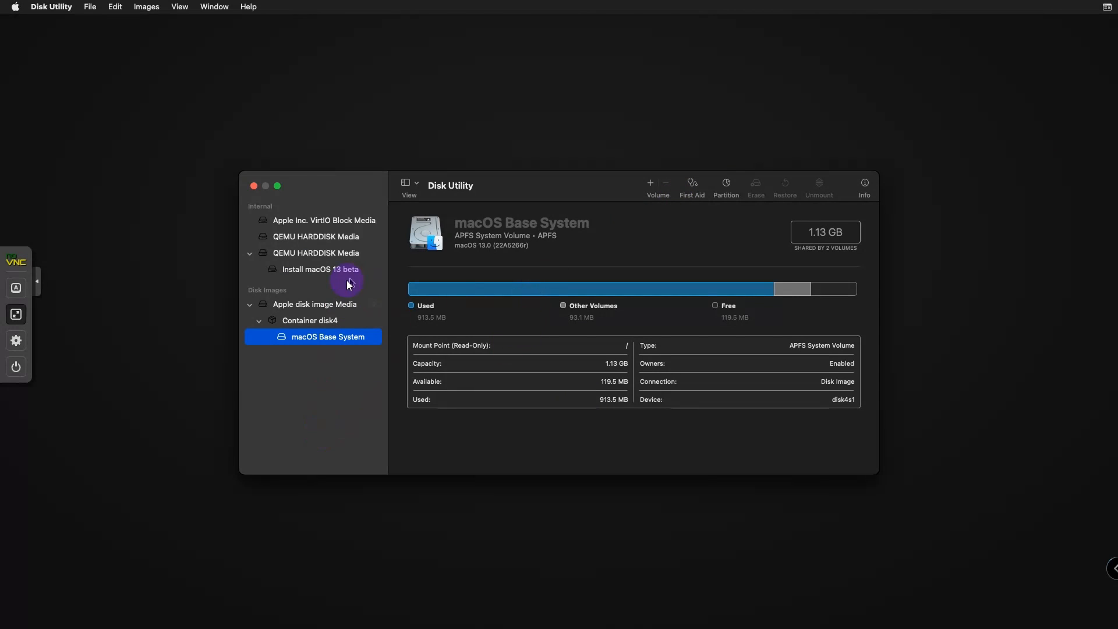
{"action": "left_click", "coordinate": [318, 236]}
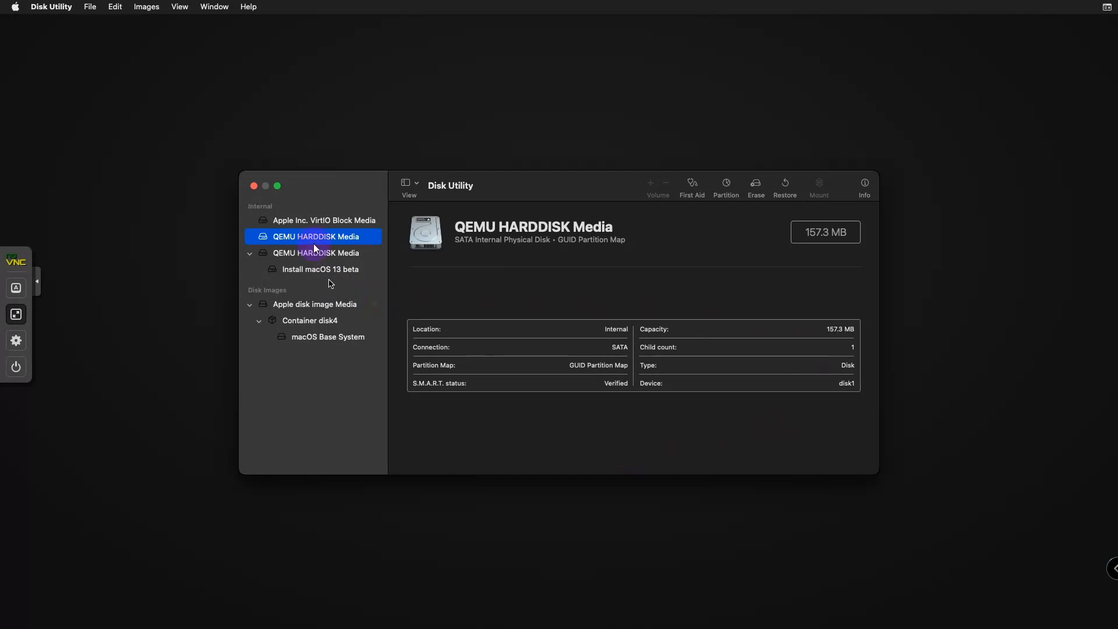
{"action": "left_click", "coordinate": [309, 221]}
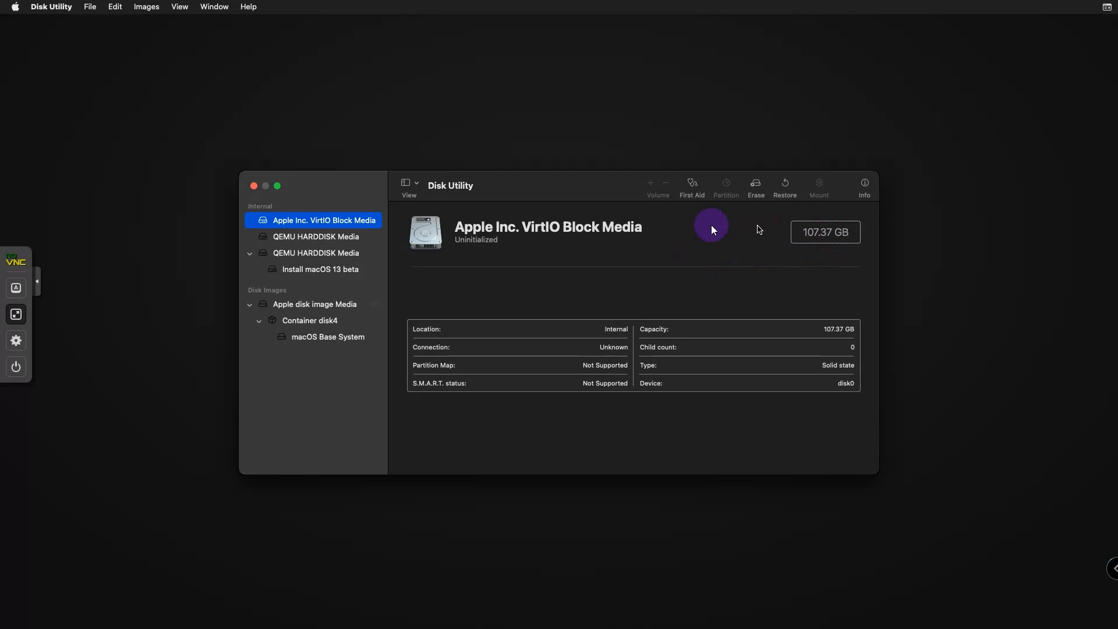
{"action": "left_click", "coordinate": [814, 233]}
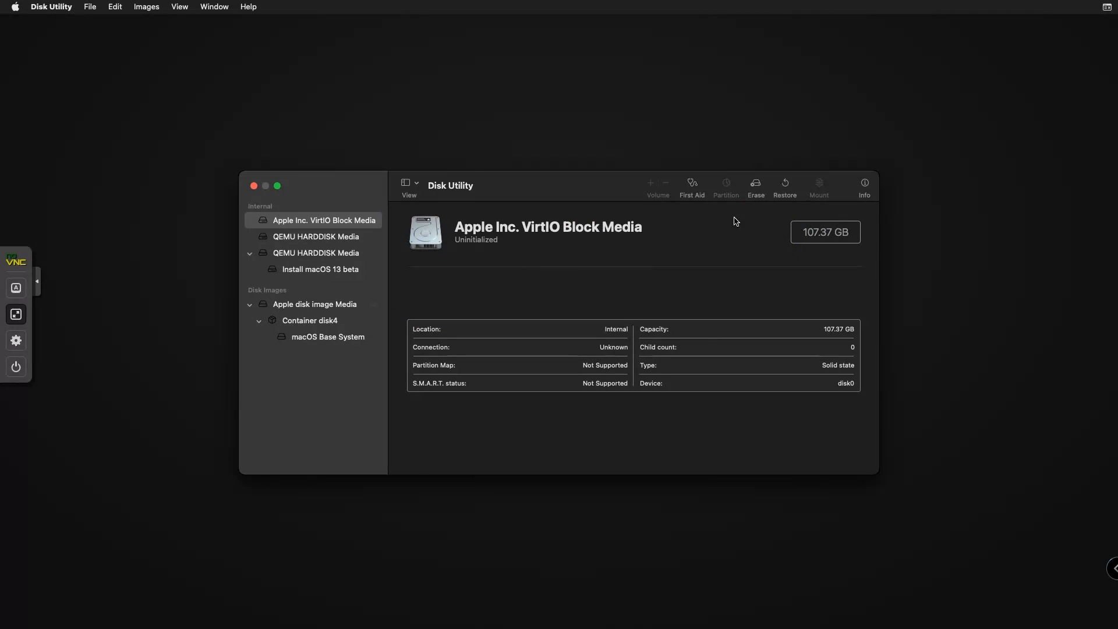
- Erase the VirtIO disk as APFS volume 'MacOS' with GUID Partition Map, then quit Disk Utility
{"action": "left_click", "coordinate": [761, 188]}
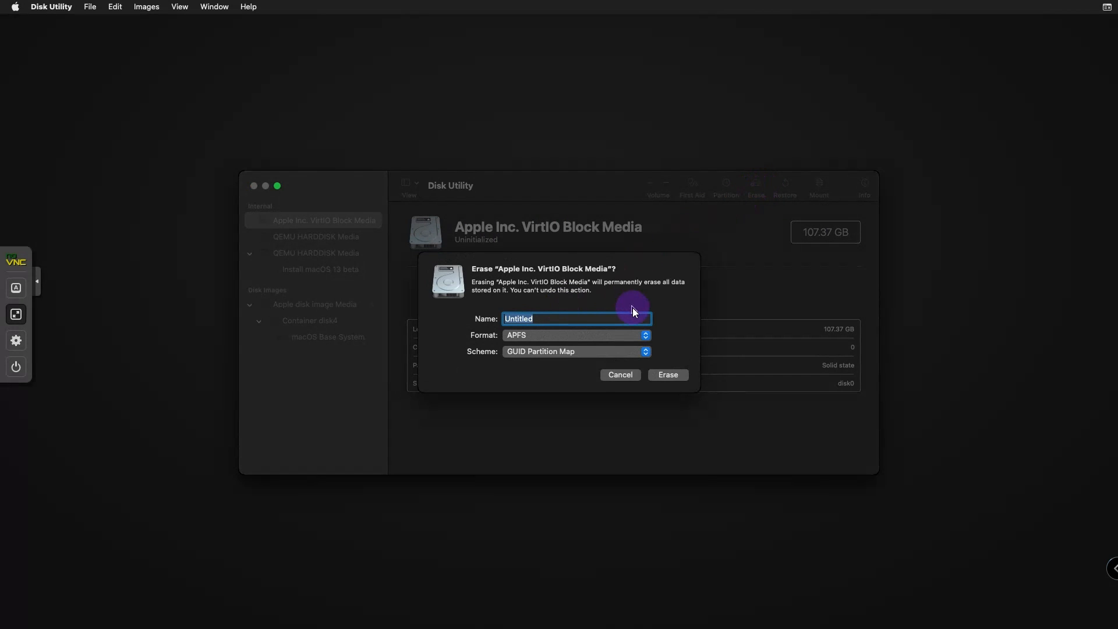
{"action": "type", "text": "MacOS"}
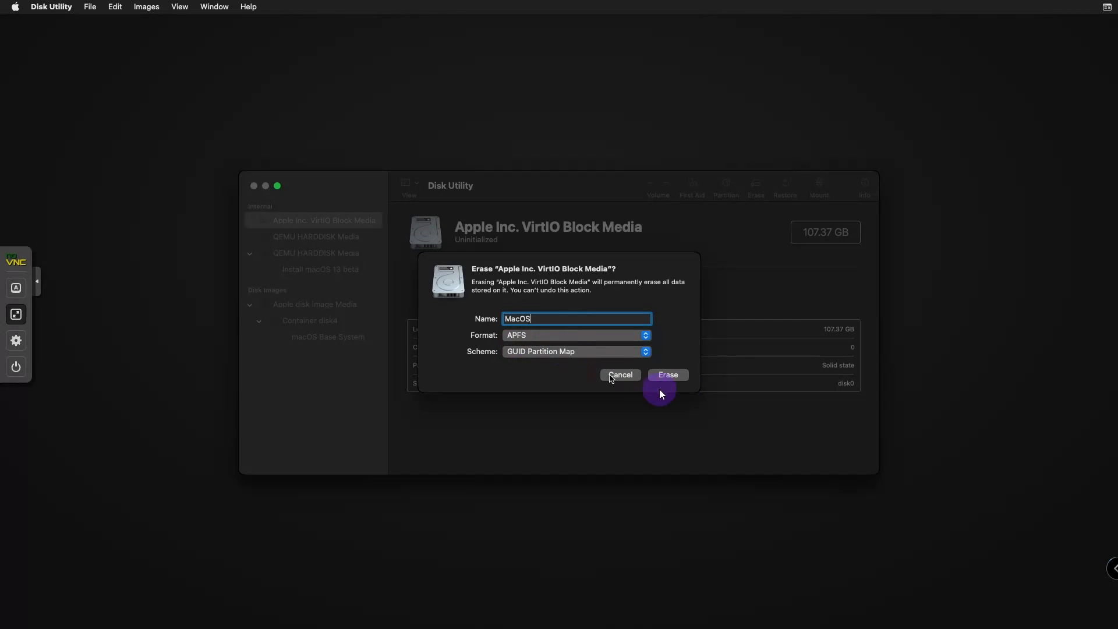
{"action": "left_click", "coordinate": [674, 376]}
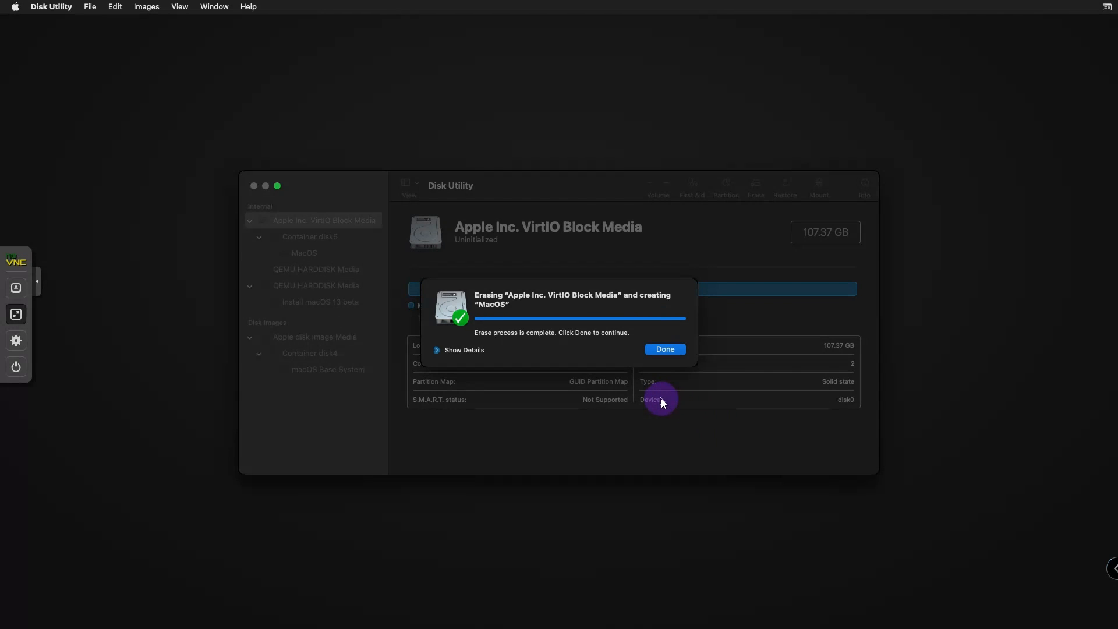
{"action": "left_click", "coordinate": [665, 350]}
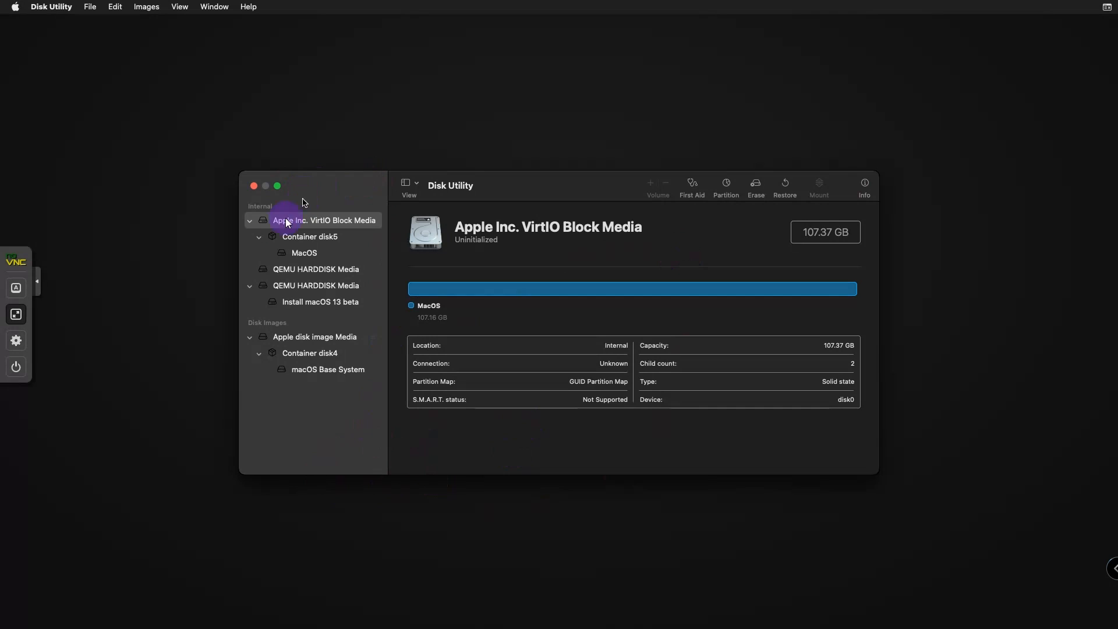
{"action": "left_click", "coordinate": [253, 186]}
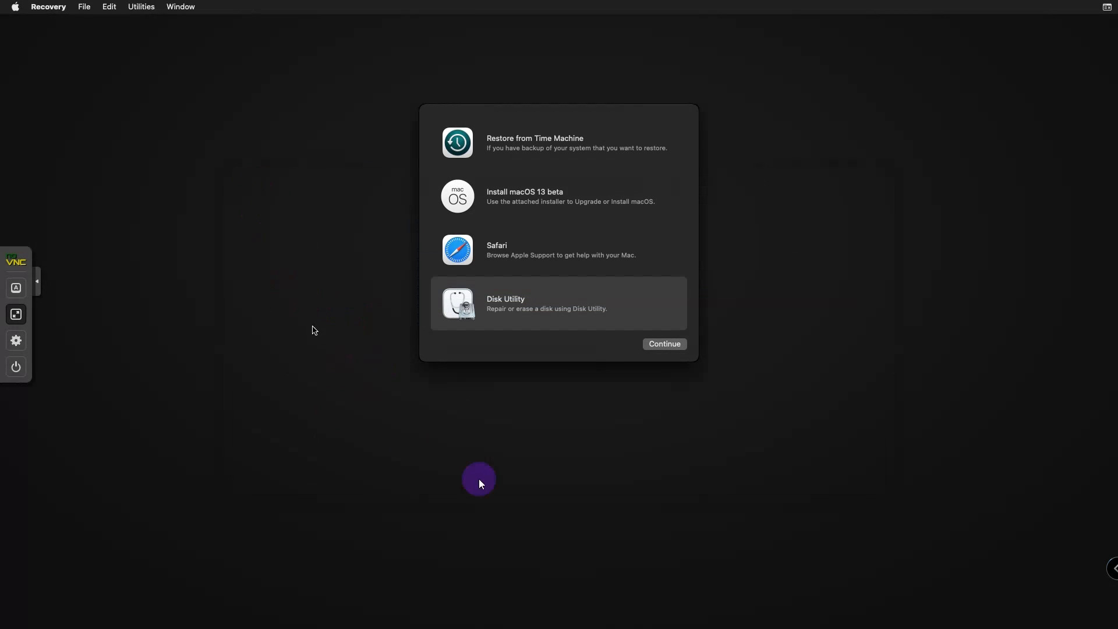
- Launch the Install macOS 13 beta installer and agree on its license page
{"action": "left_click", "coordinate": [528, 203]}
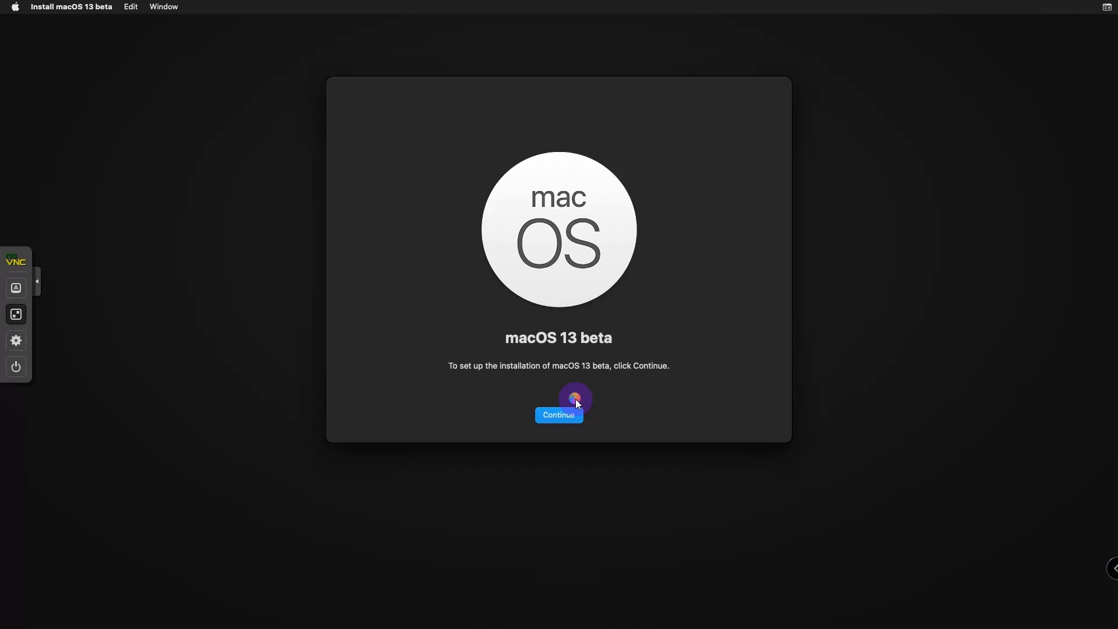
{"action": "left_click", "coordinate": [576, 401]}
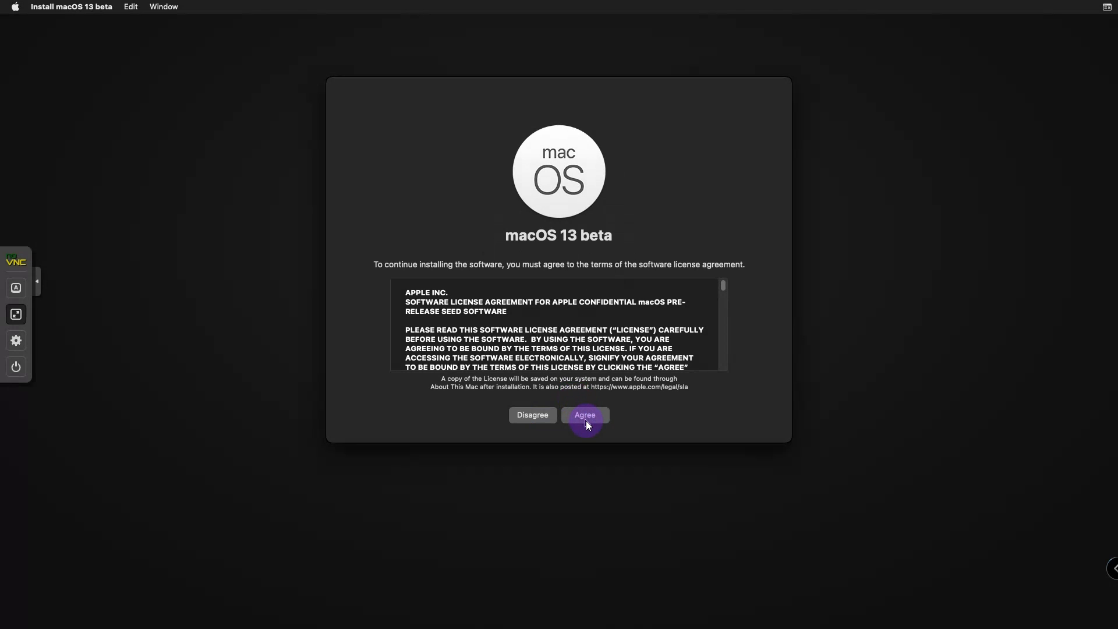
{"action": "left_click", "coordinate": [586, 419]}
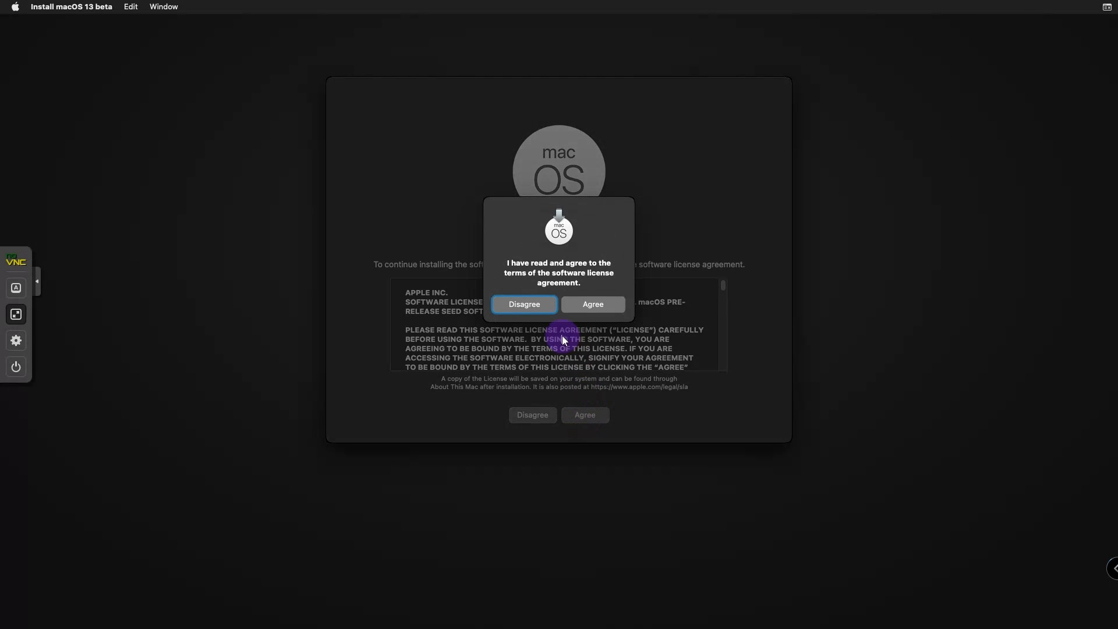
- Confirm the license, choose the MacOS disk as destination, and begin the installation
{"action": "left_click", "coordinate": [585, 305]}
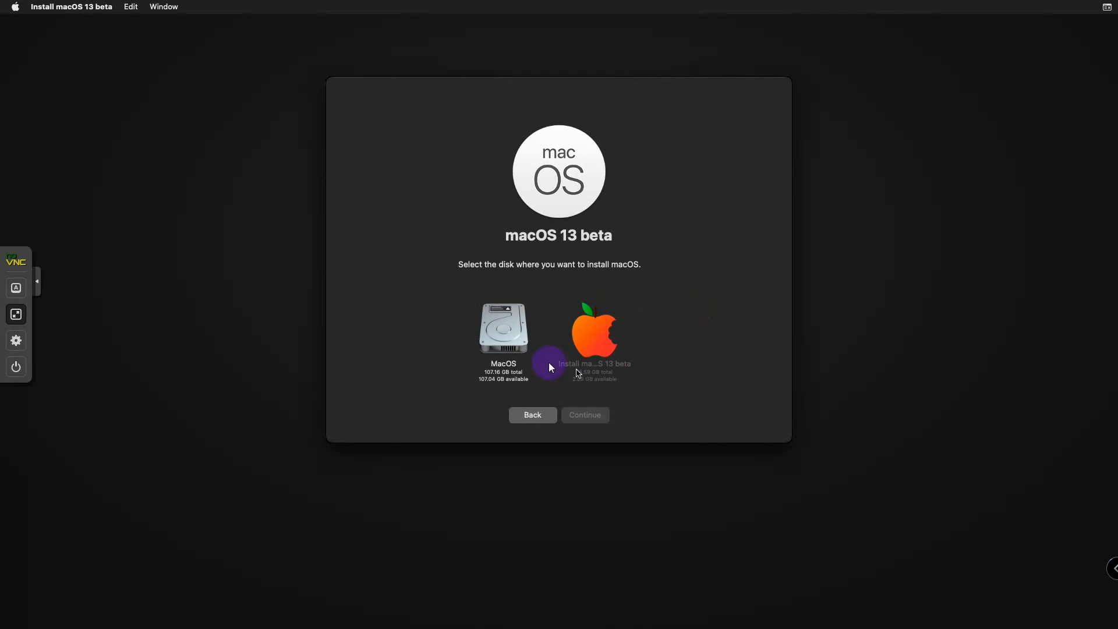
{"action": "left_click", "coordinate": [512, 341]}
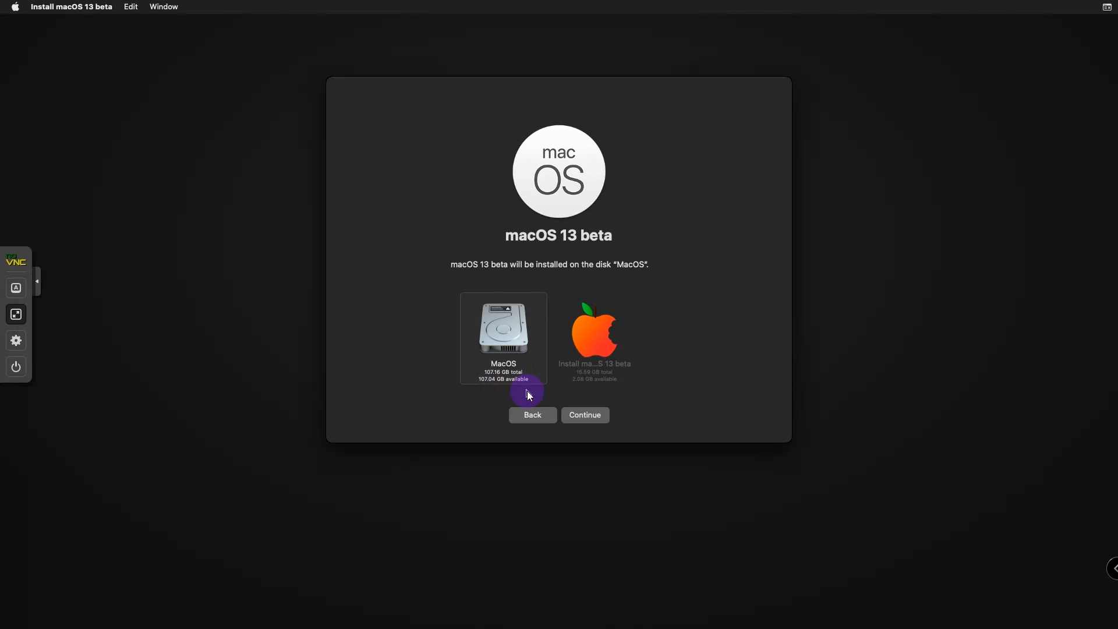
{"action": "left_click", "coordinate": [585, 416]}
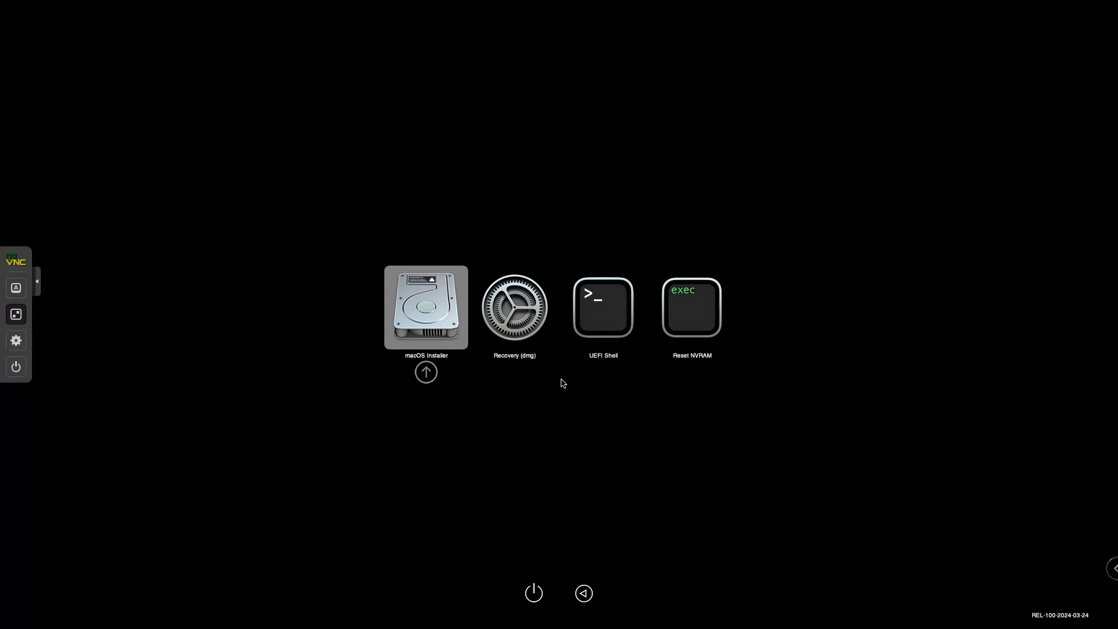
- Boot the macOS Installer entry from the OpenCore picker to finish installation
{"action": "left_click", "coordinate": [431, 332]}
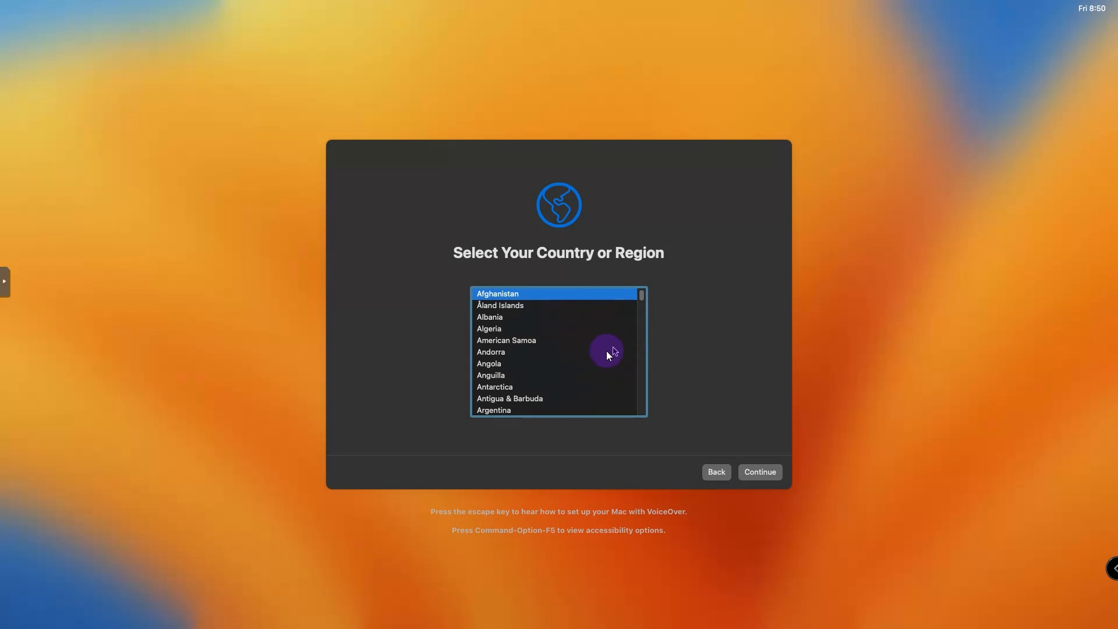
- Select United States in the country list and continue to language settings
{"action": "left_click_drag", "start_coordinate": [642, 295], "coordinate": [641, 314]}
{"action": "scroll", "coordinate": [530, 380], "scroll_direction": "up", "scroll_amount": 5}
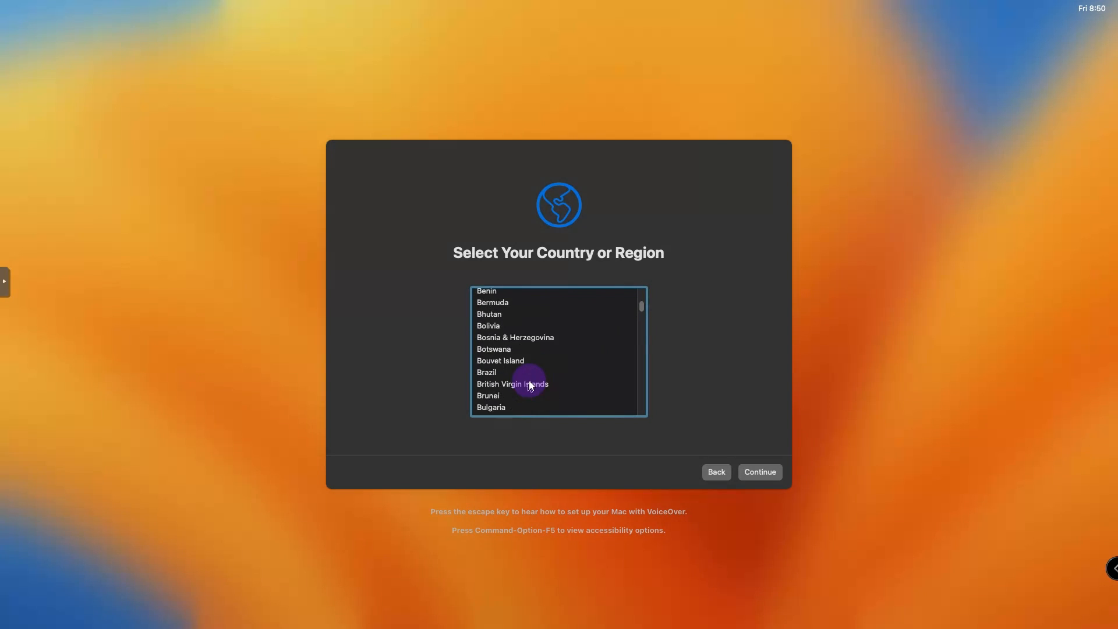
{"action": "key", "text": "u"}
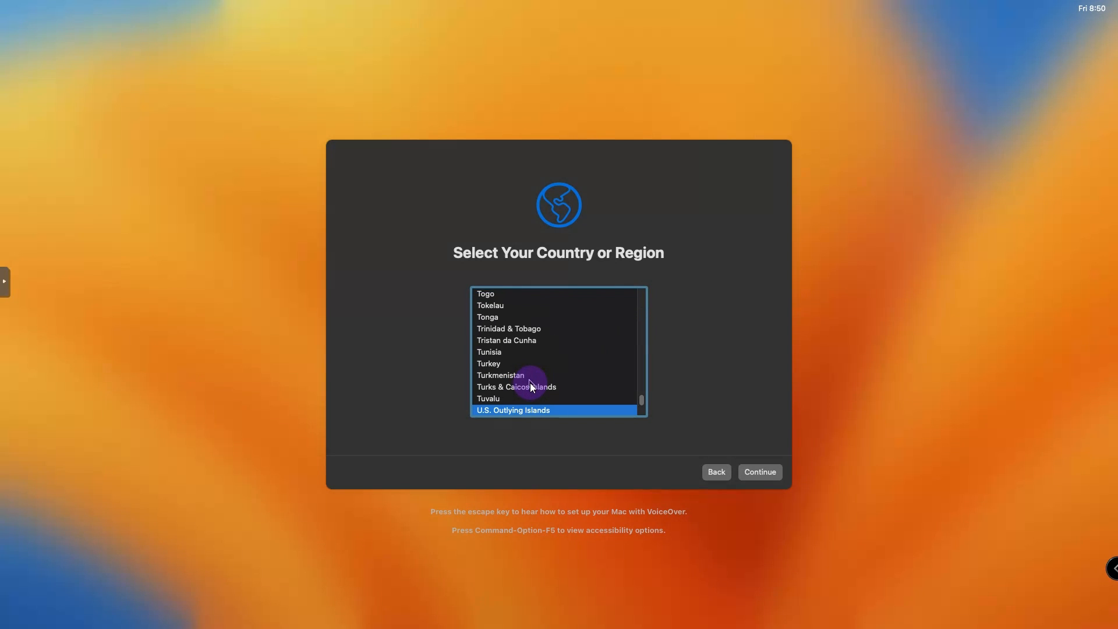
{"action": "scroll", "coordinate": [534, 395], "scroll_direction": "up", "scroll_amount": 3}
{"action": "scroll", "coordinate": [571, 403], "scroll_direction": "down", "scroll_amount": 3}
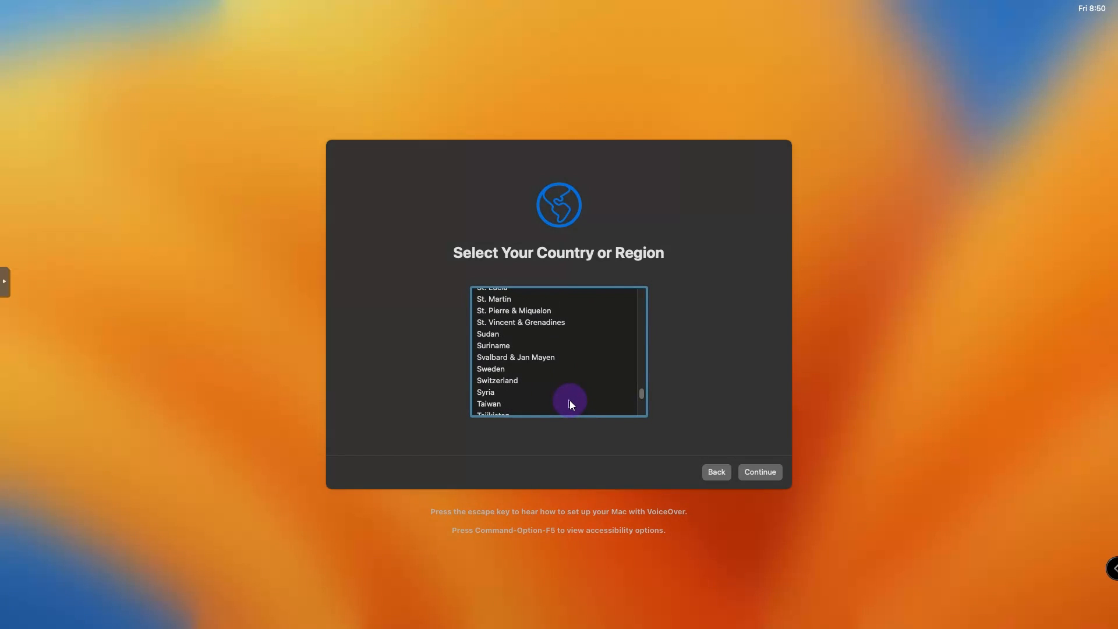
{"action": "scroll", "coordinate": [569, 402], "scroll_direction": "up", "scroll_amount": 3}
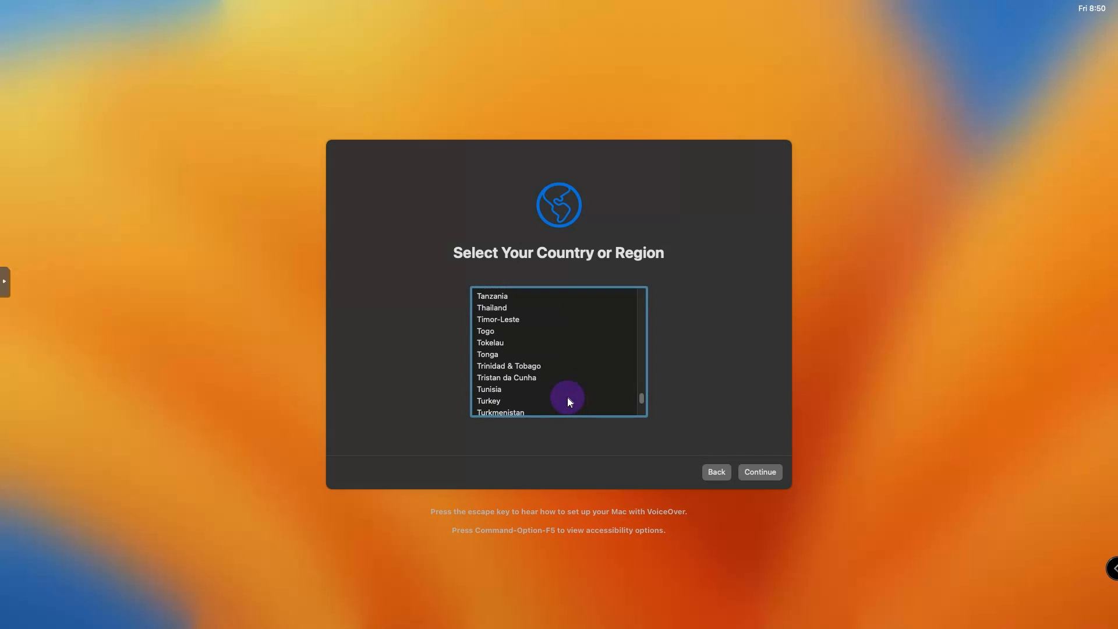
{"action": "scroll", "coordinate": [643, 400], "scroll_direction": "up", "scroll_amount": 3}
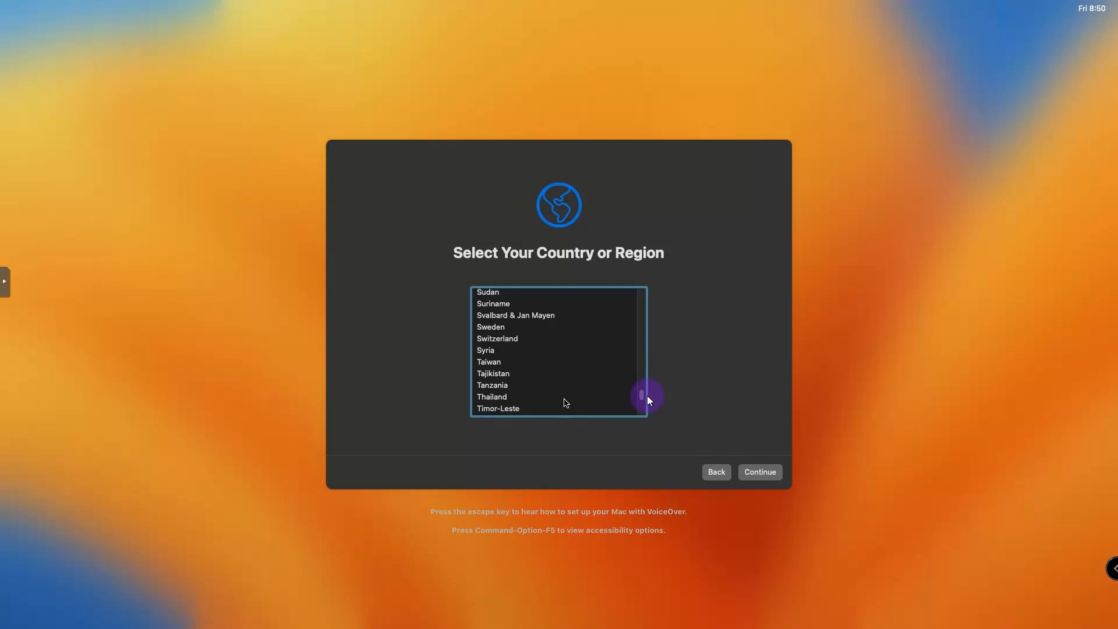
{"action": "scroll", "coordinate": [642, 396], "scroll_direction": "down", "scroll_amount": 8}
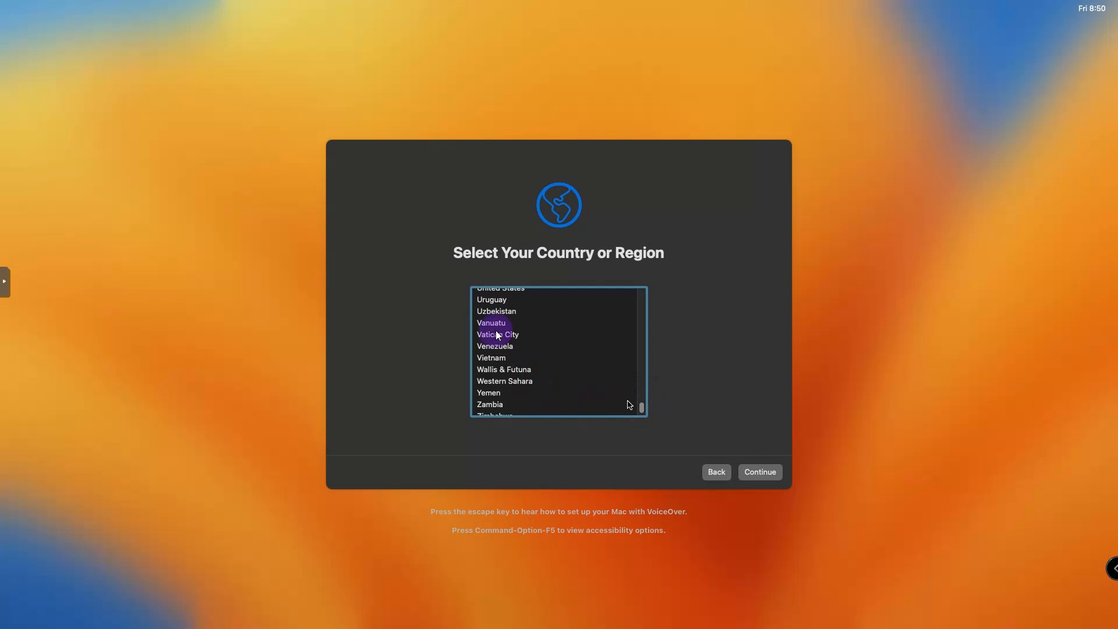
{"action": "left_click", "coordinate": [496, 324]}
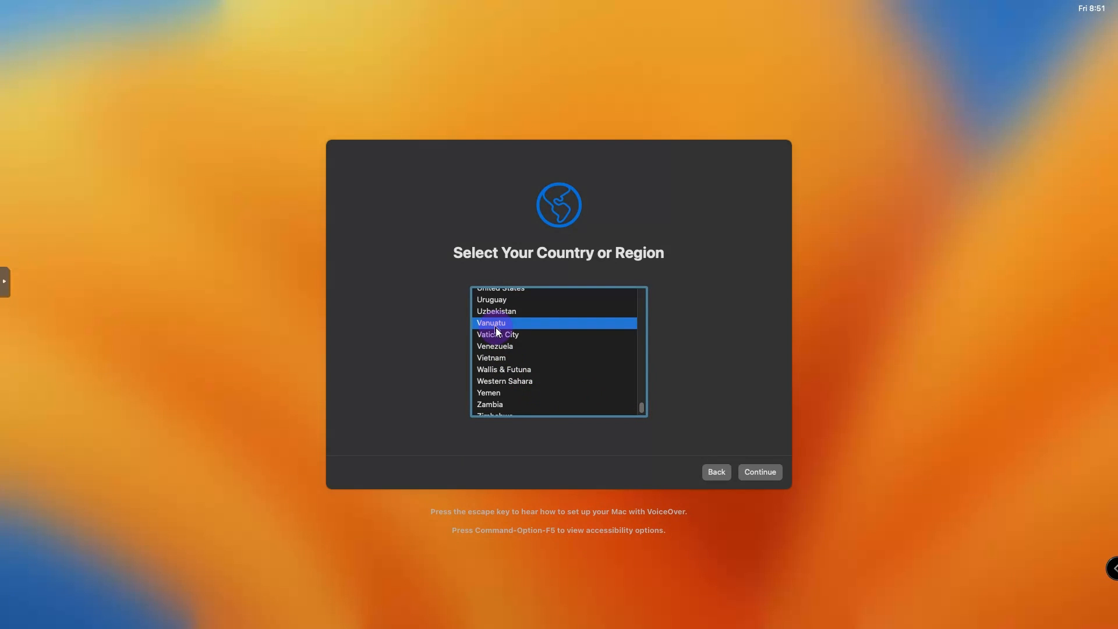
{"action": "key", "text": "u"}
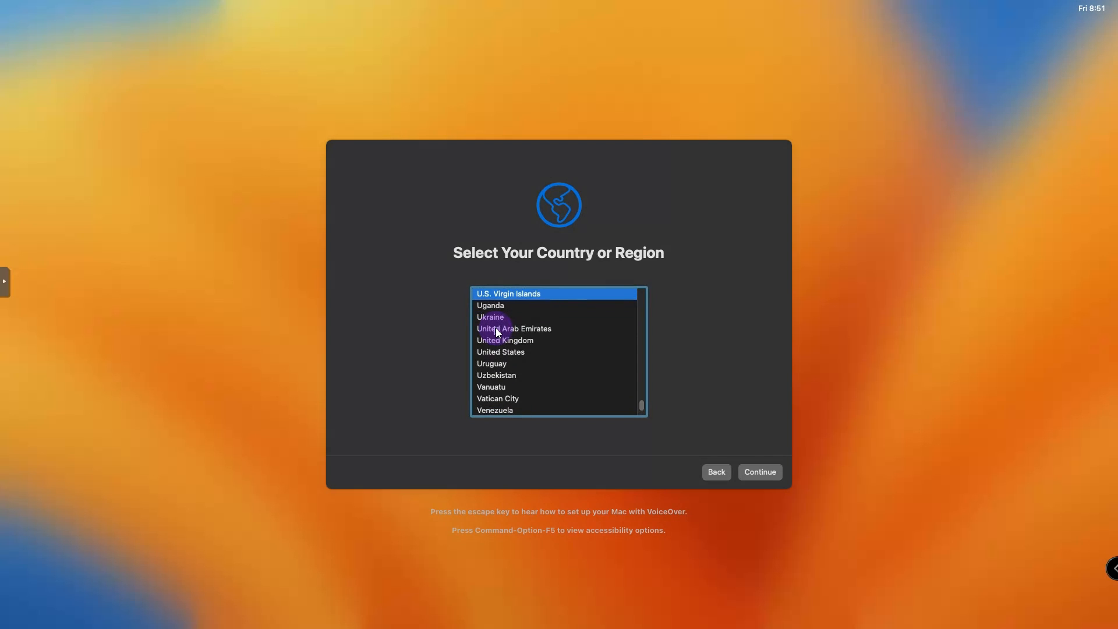
{"action": "left_click", "coordinate": [507, 357]}
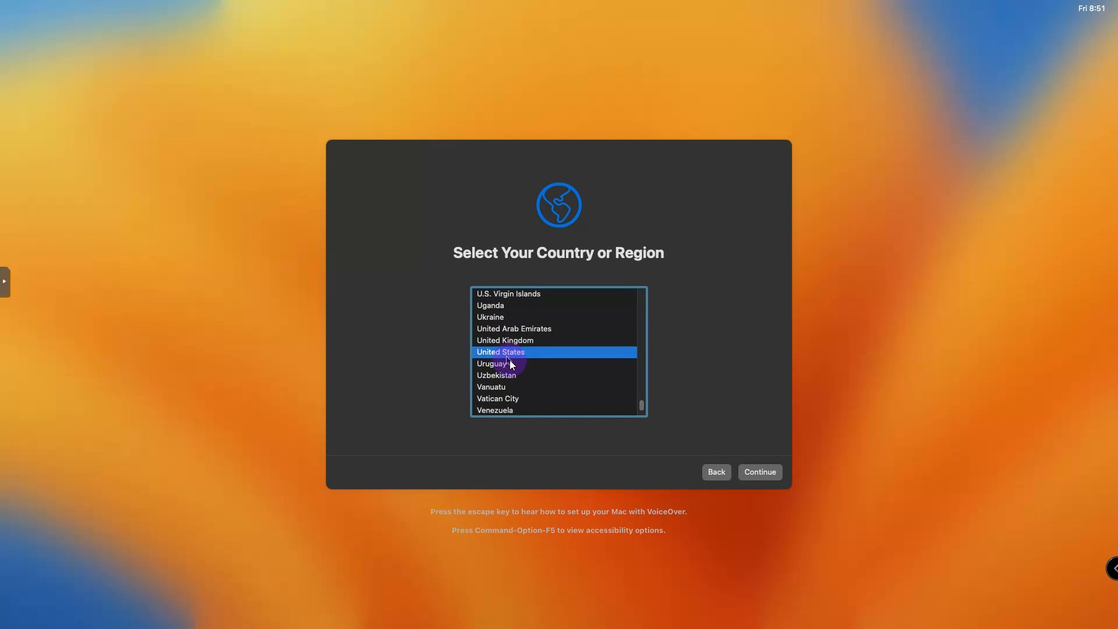
{"action": "left_click", "coordinate": [754, 473]}
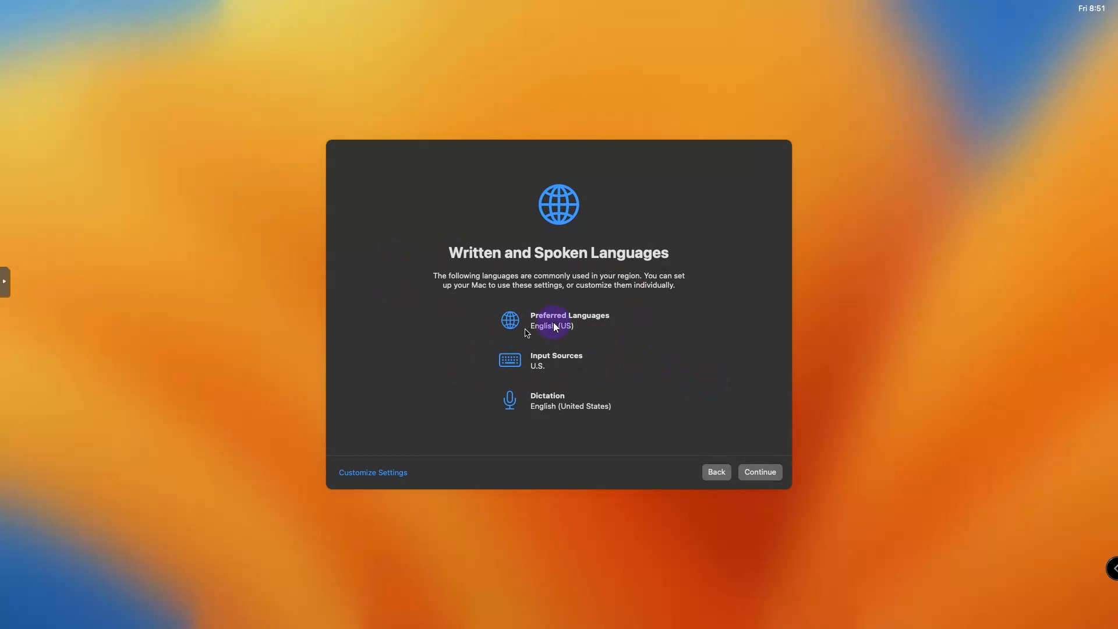
- Accept the language settings, pass Accessibility and Data & Privacy, and skip Migration Assistant
{"action": "left_click", "coordinate": [770, 477]}
{"action": "left_click", "coordinate": [577, 332]}
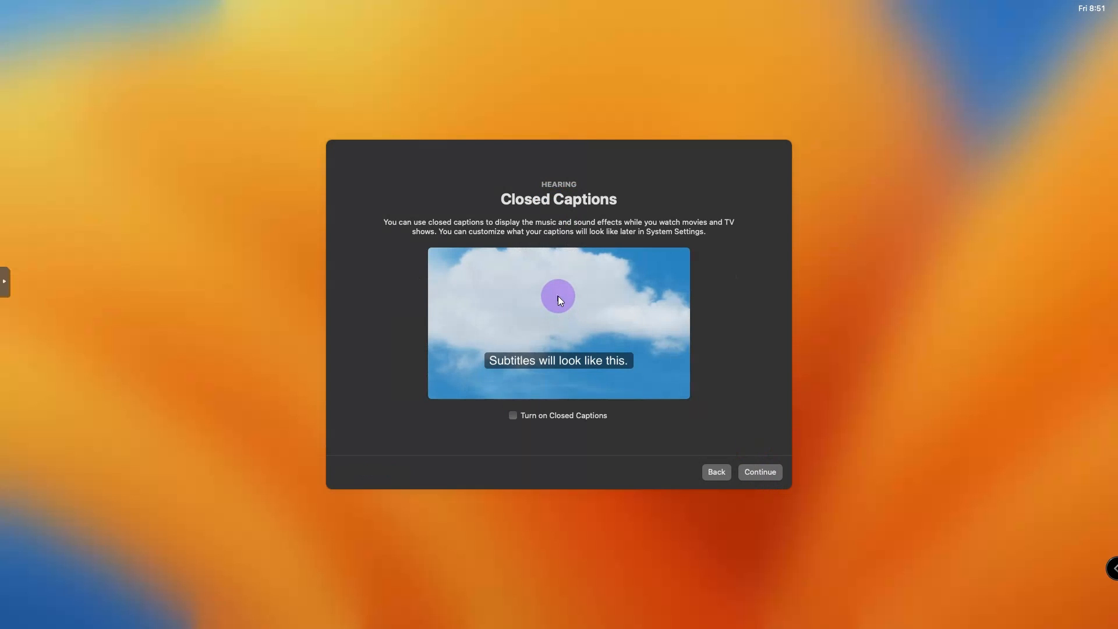
{"action": "left_click", "coordinate": [715, 472]}
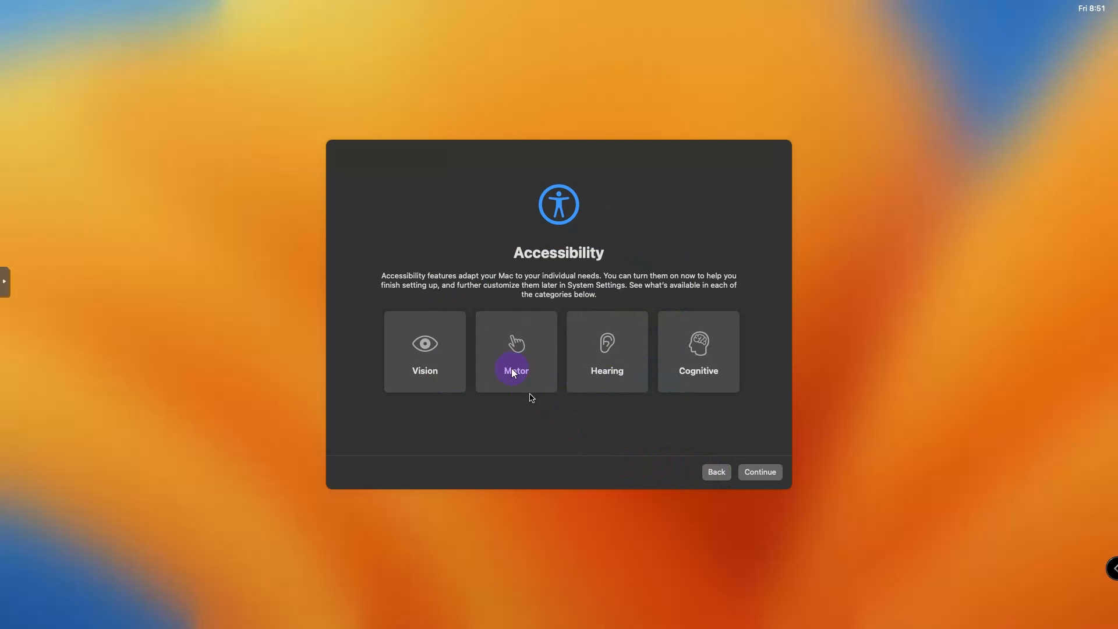
{"action": "left_click", "coordinate": [751, 476]}
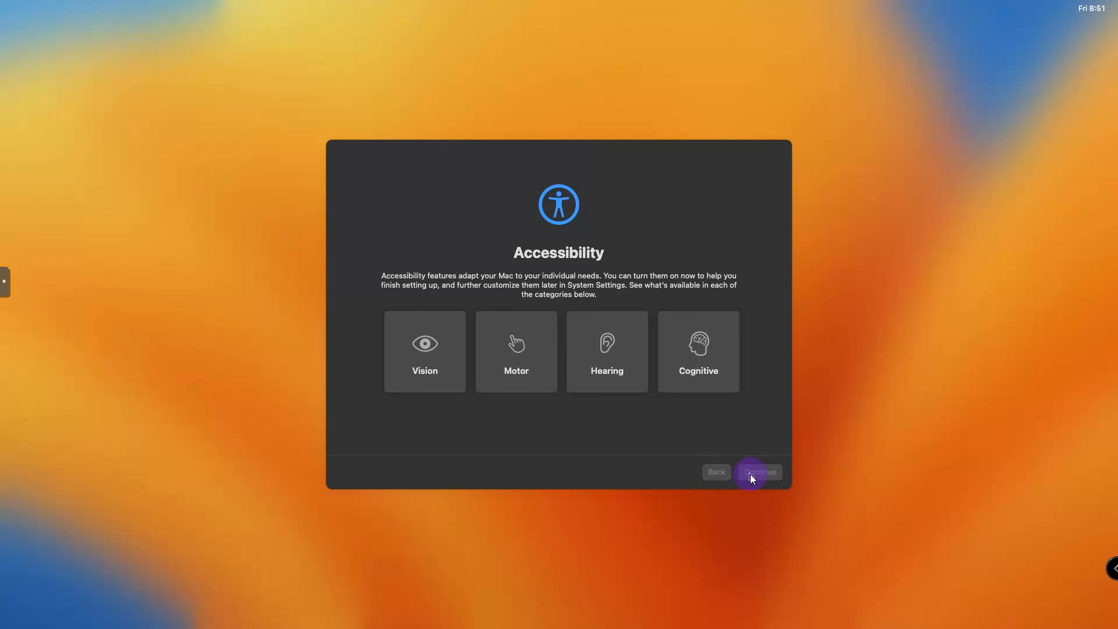
{"action": "left_click", "coordinate": [758, 475]}
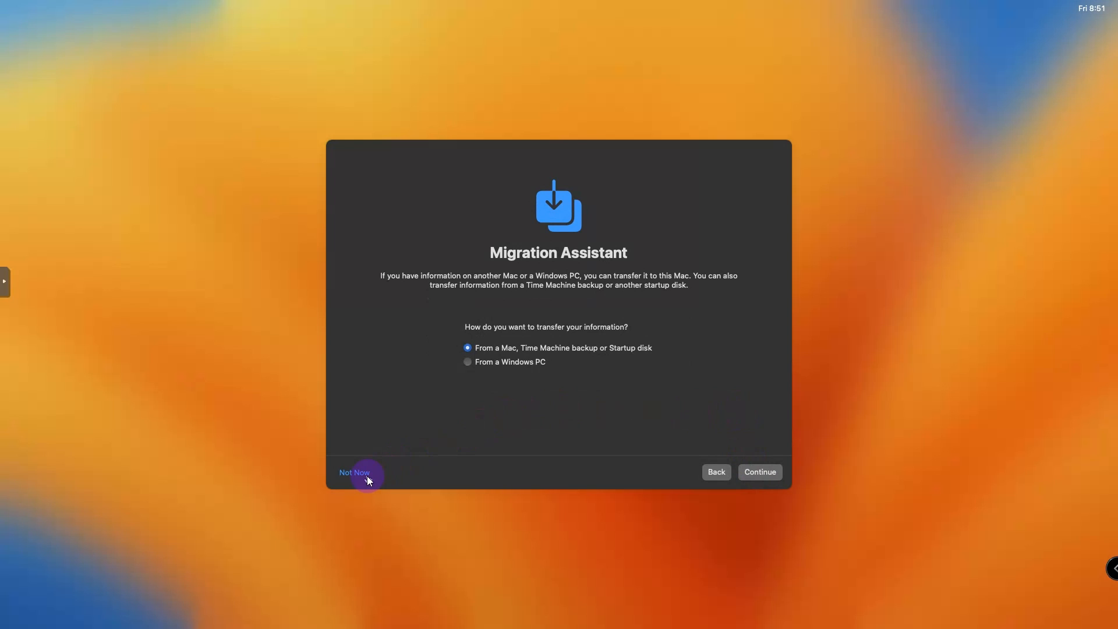
{"action": "left_click", "coordinate": [367, 476]}
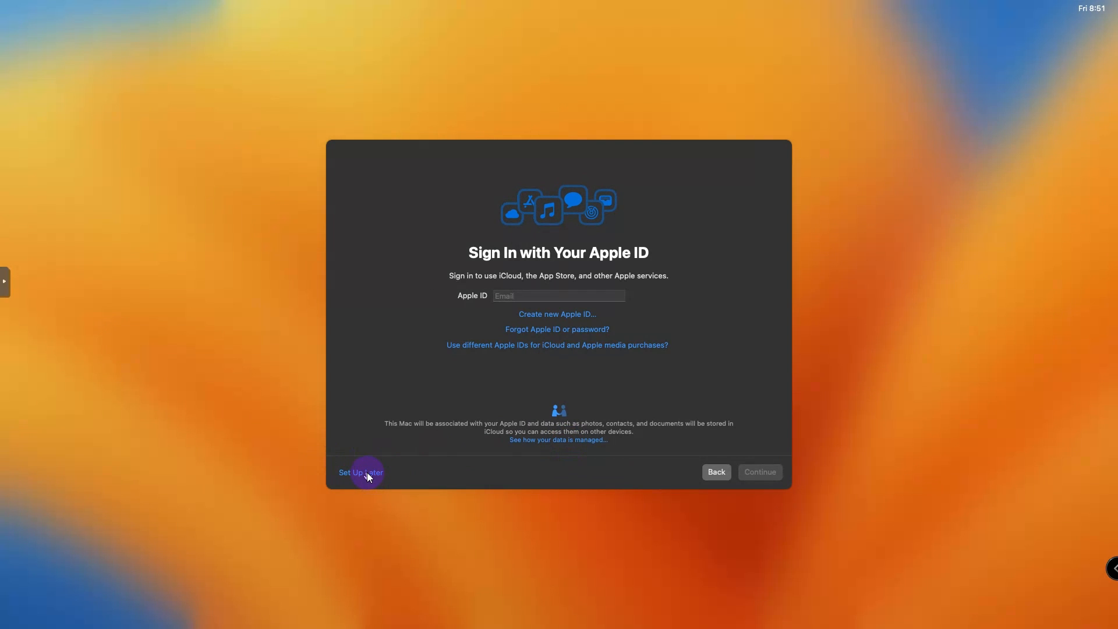
- Skip Apple ID sign-in and agree to the macOS software licence terms
{"action": "left_click", "coordinate": [382, 473]}
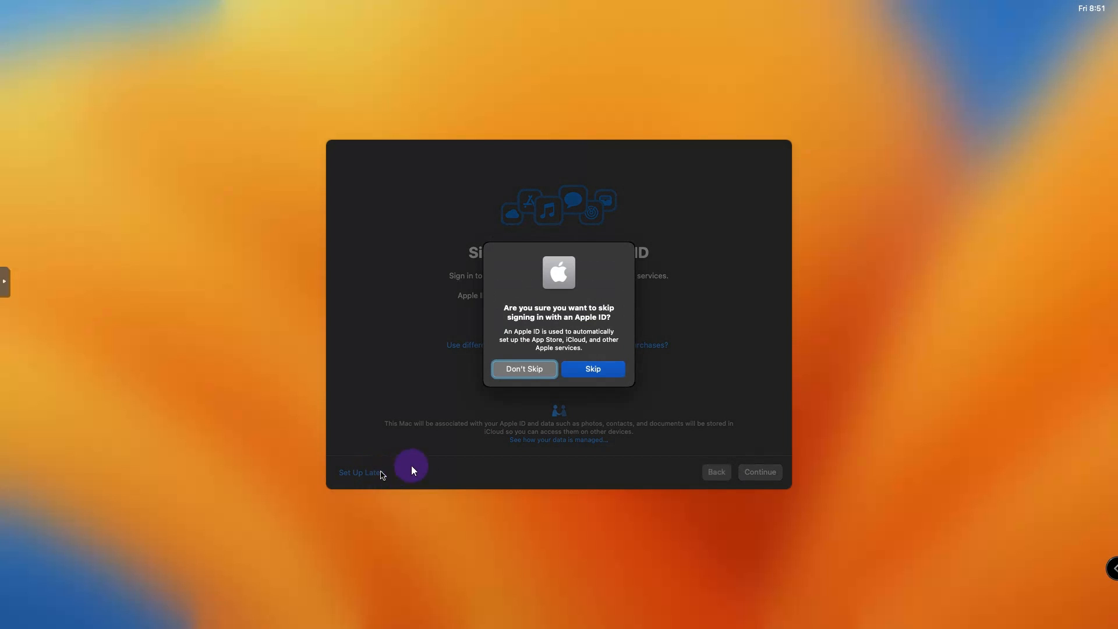
{"action": "left_click", "coordinate": [583, 371]}
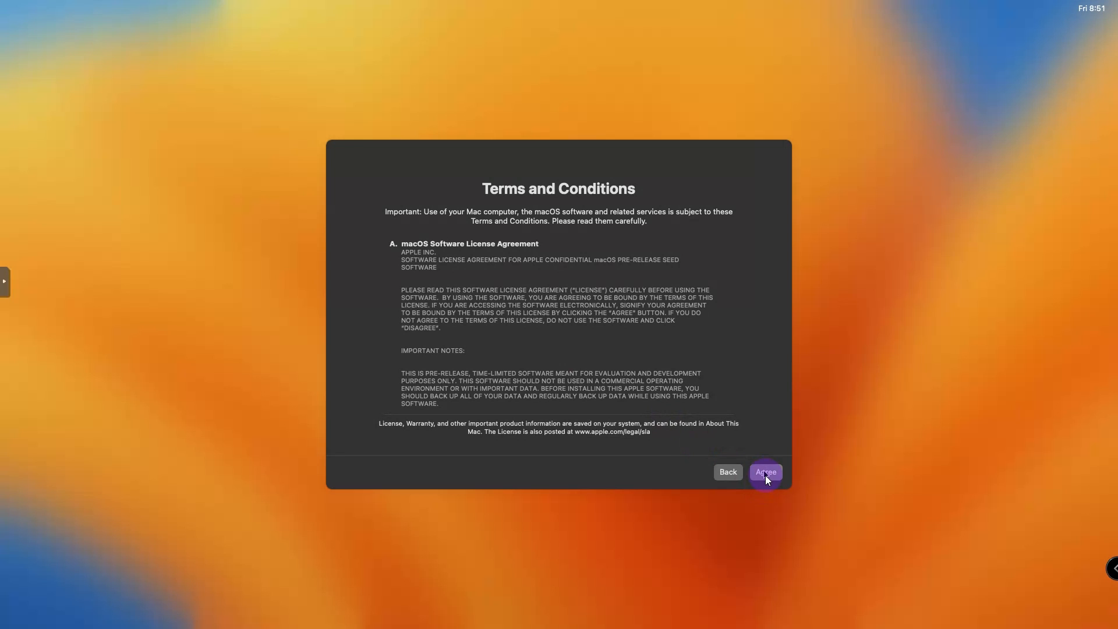
{"action": "left_click", "coordinate": [765, 473]}
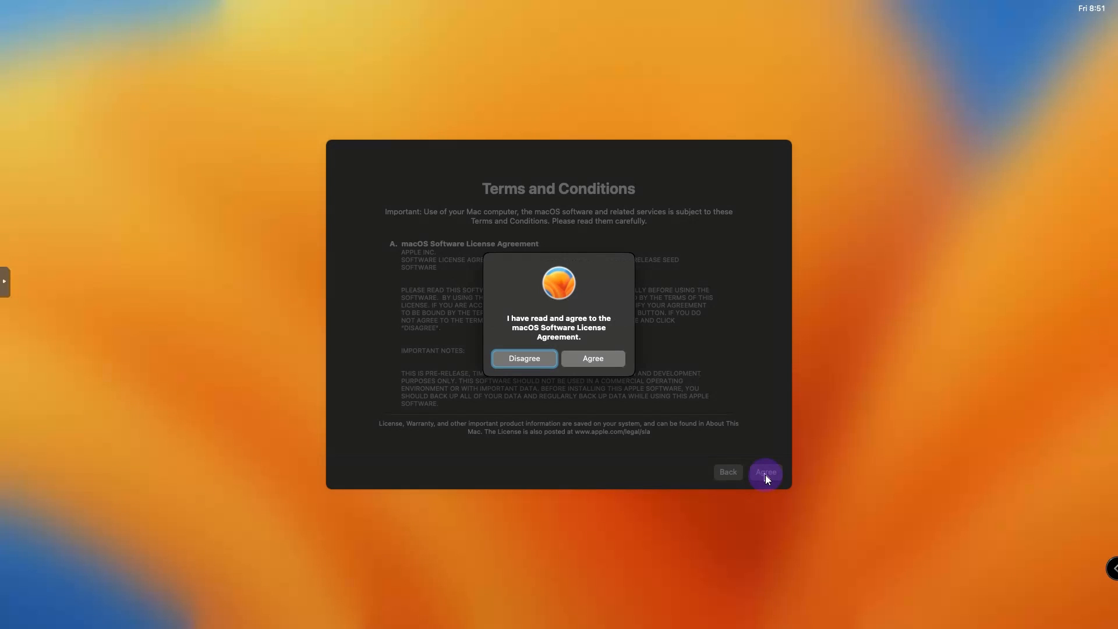
{"action": "left_click", "coordinate": [605, 361]}
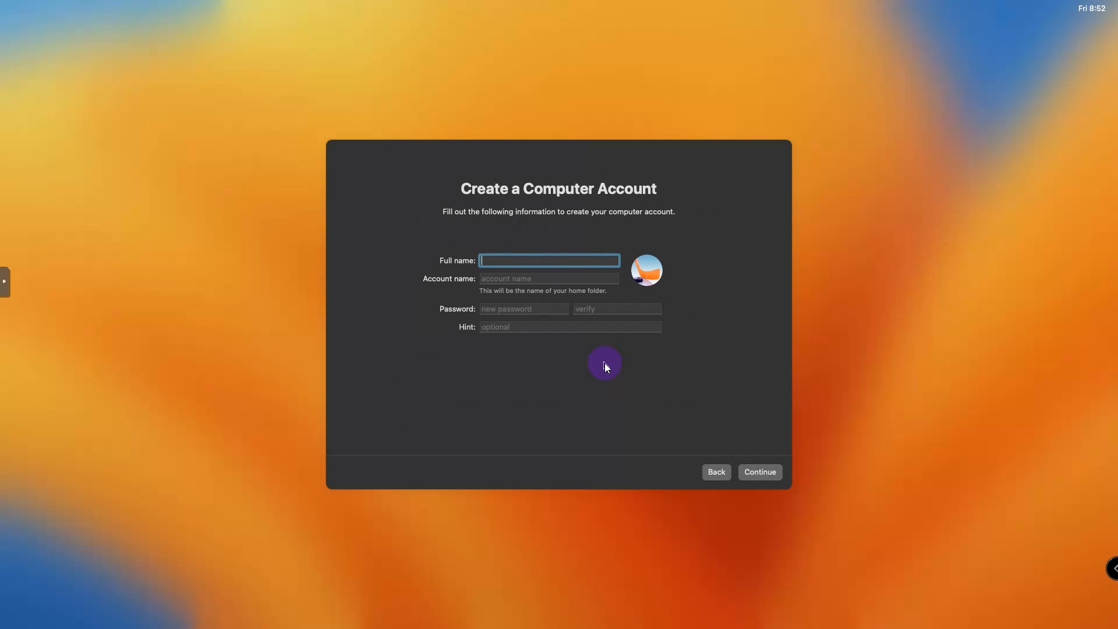
- Create the computer account with a full name, the default account name, a password and password hint
{"action": "type", "text": "ULearn IT"}
{"action": "key", "text": "Tab"}
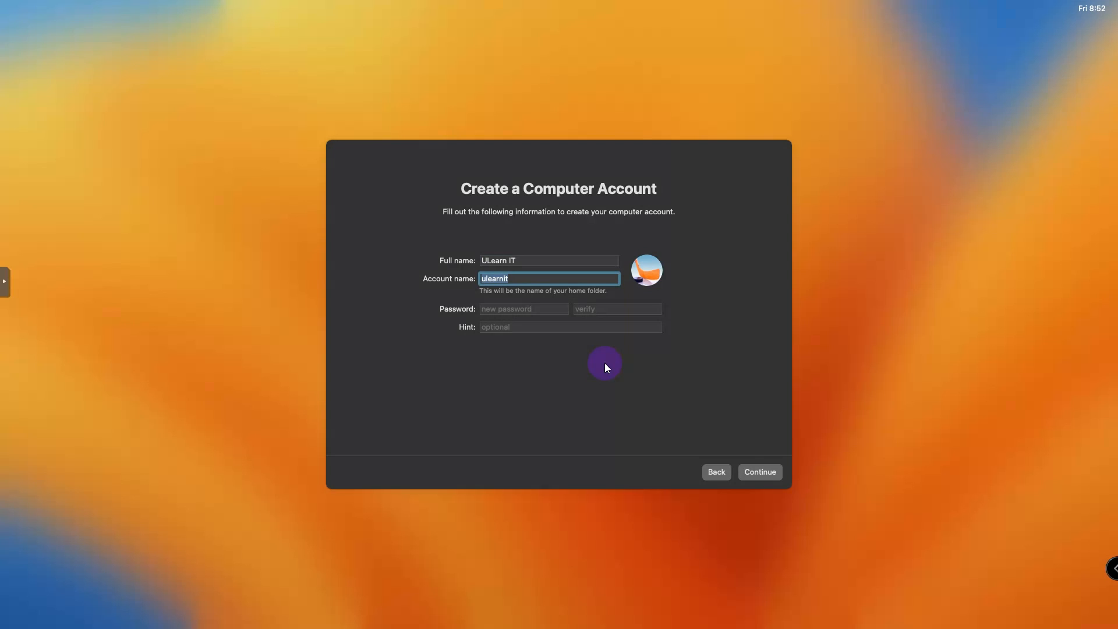
{"action": "key", "text": "Tab"}
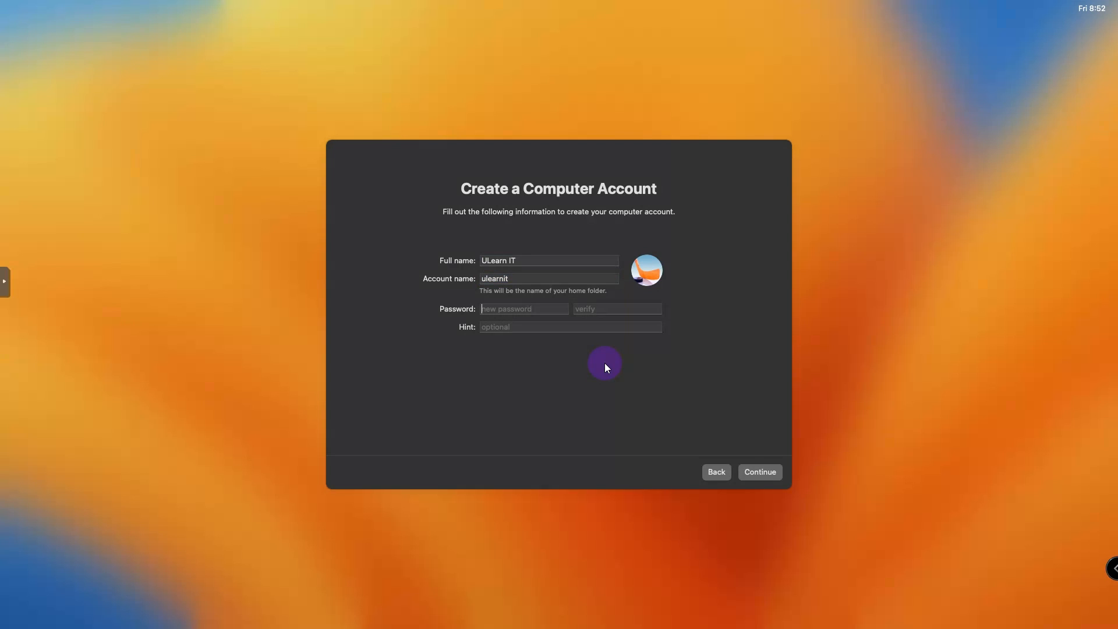
{"action": "type", "text": "1234"}
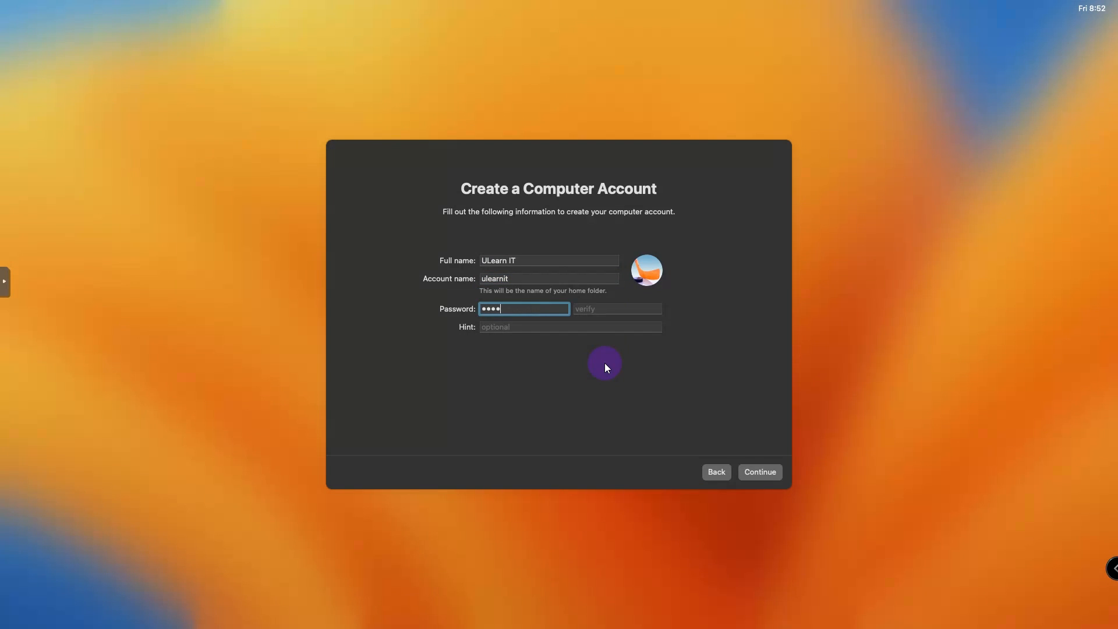
{"action": "type", "text": "56789012345678"}
{"action": "key", "text": "Tab"}
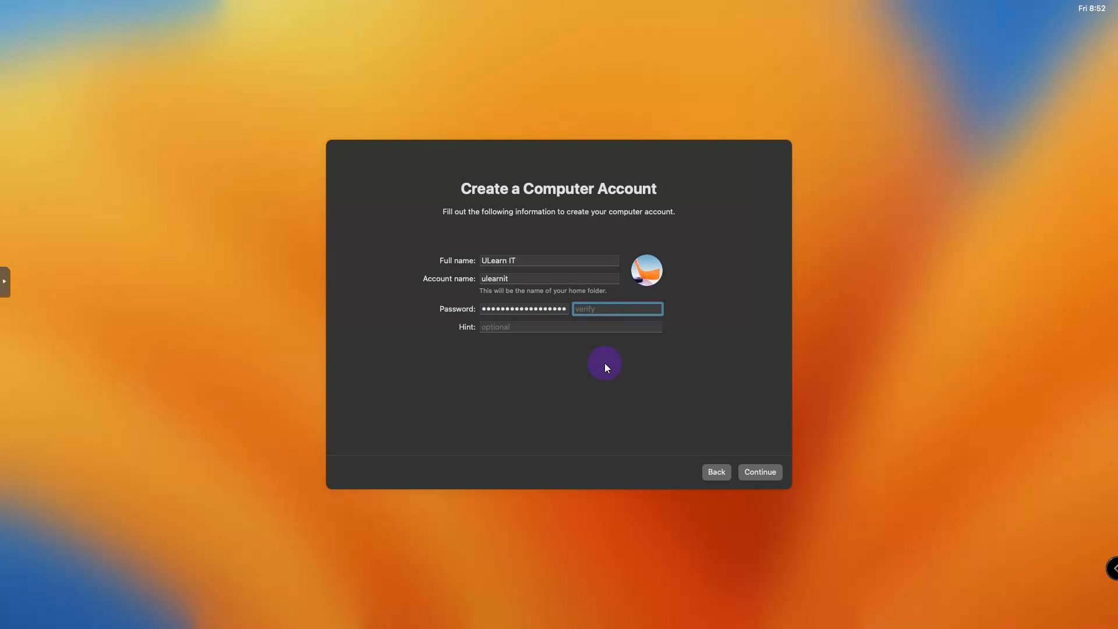
{"action": "type", "text": "123456789012345678"}
{"action": "key", "text": "Tab"}
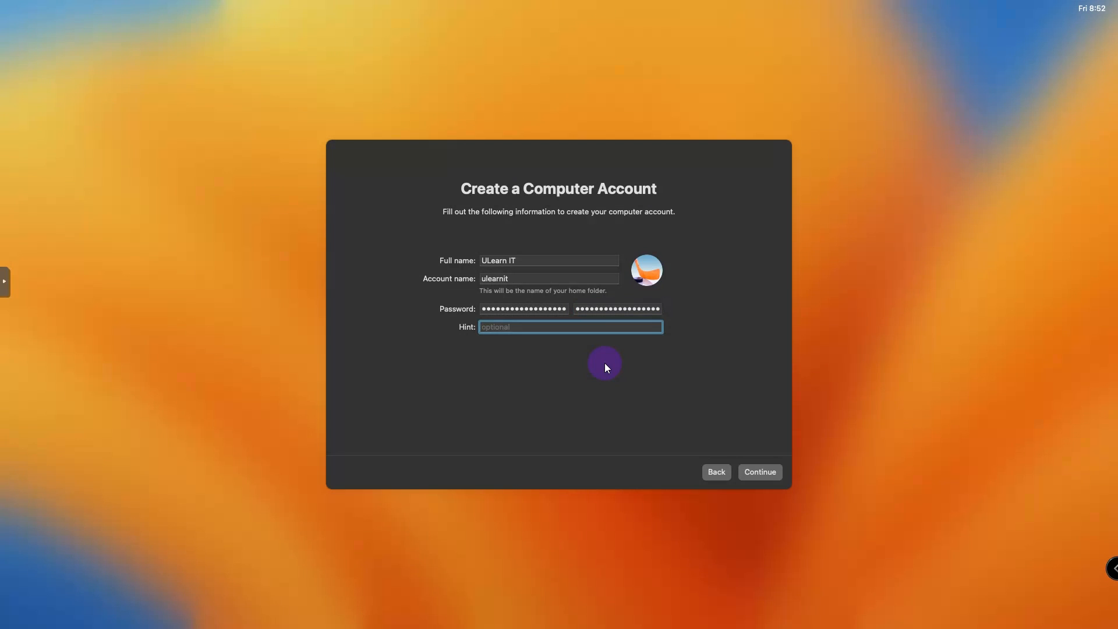
{"action": "type", "text": "Chicken Noodle Soup"}
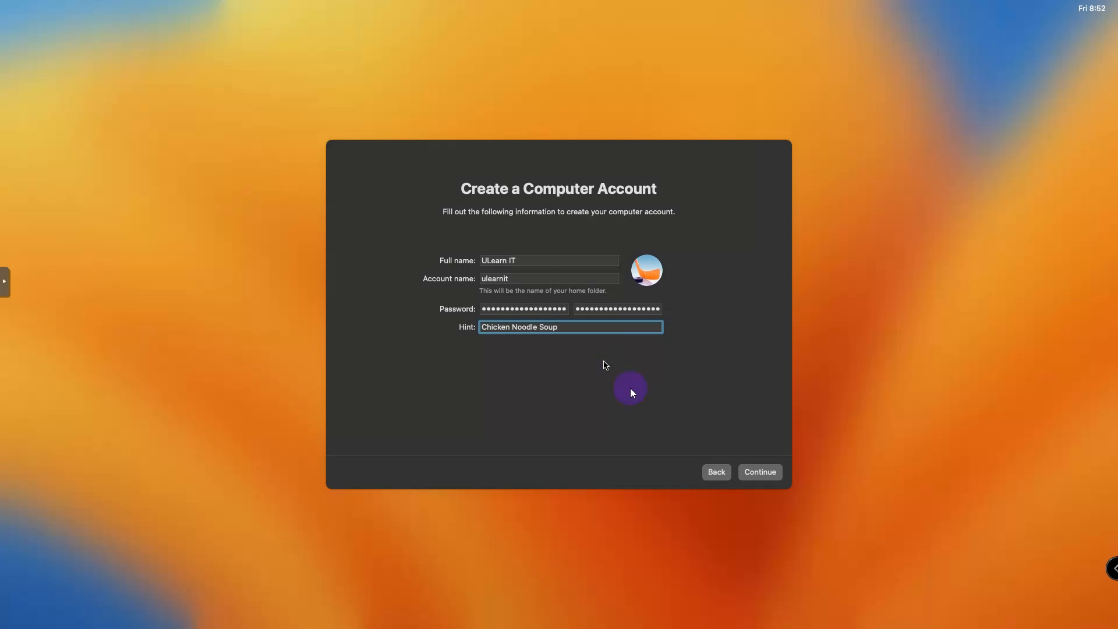
{"action": "left_click", "coordinate": [760, 472]}
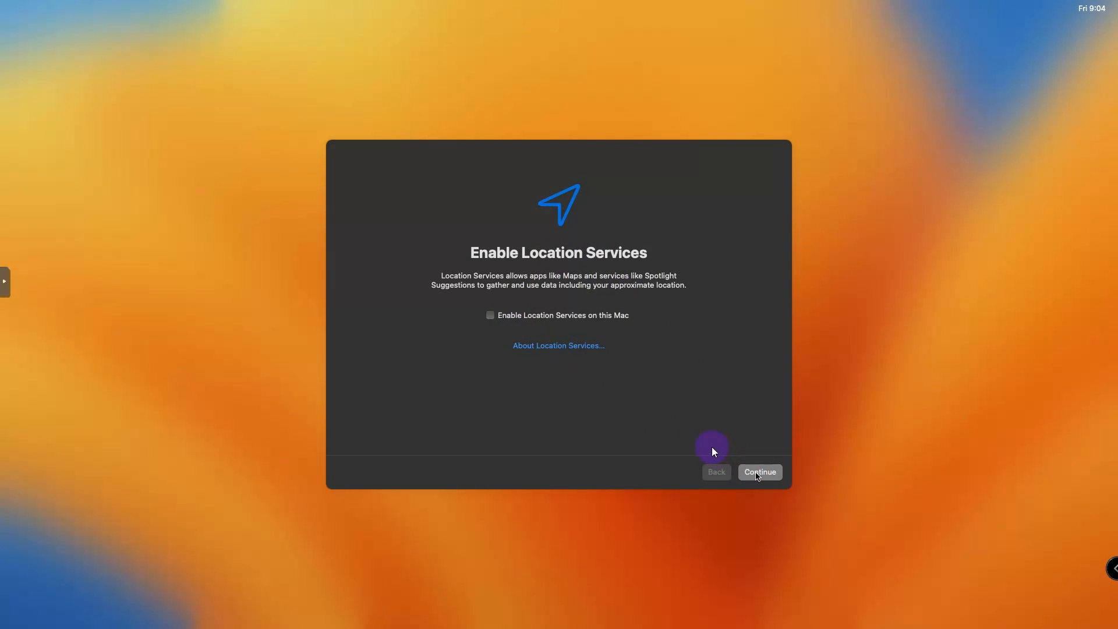
- Decline Location Services and open the Closest City list on the time zone page
{"action": "left_click", "coordinate": [755, 469]}
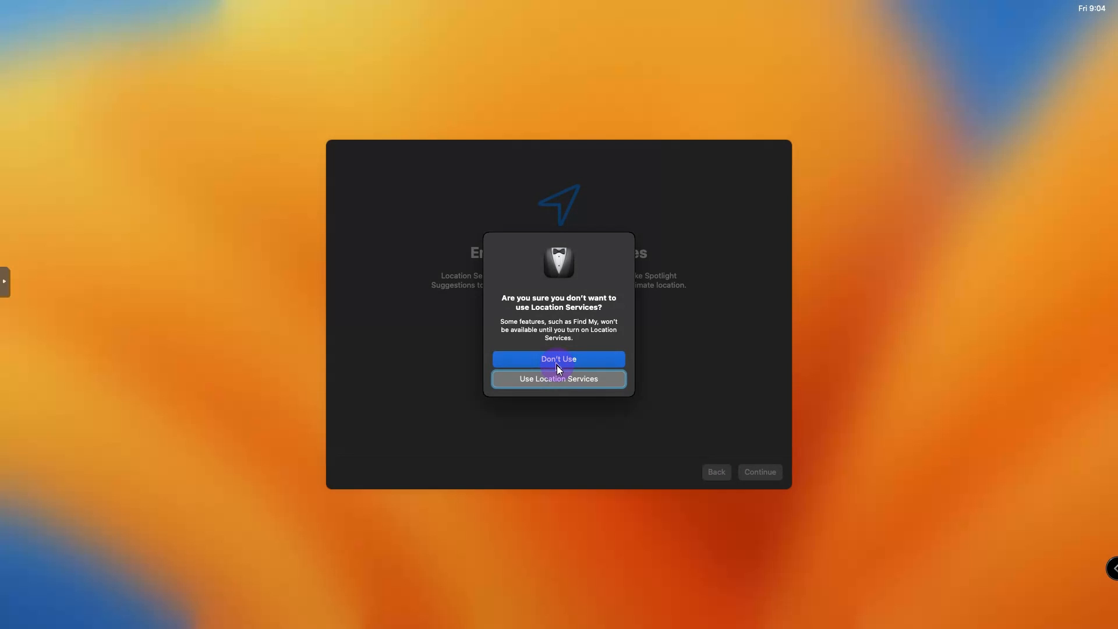
{"action": "left_click", "coordinate": [557, 365]}
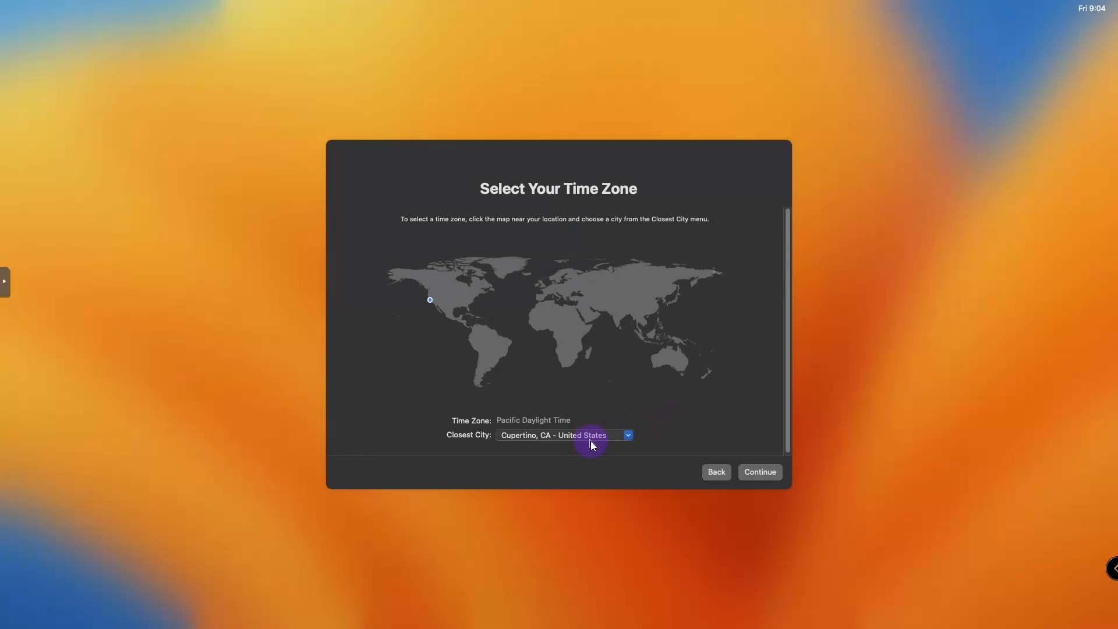
{"action": "left_click", "coordinate": [627, 435]}
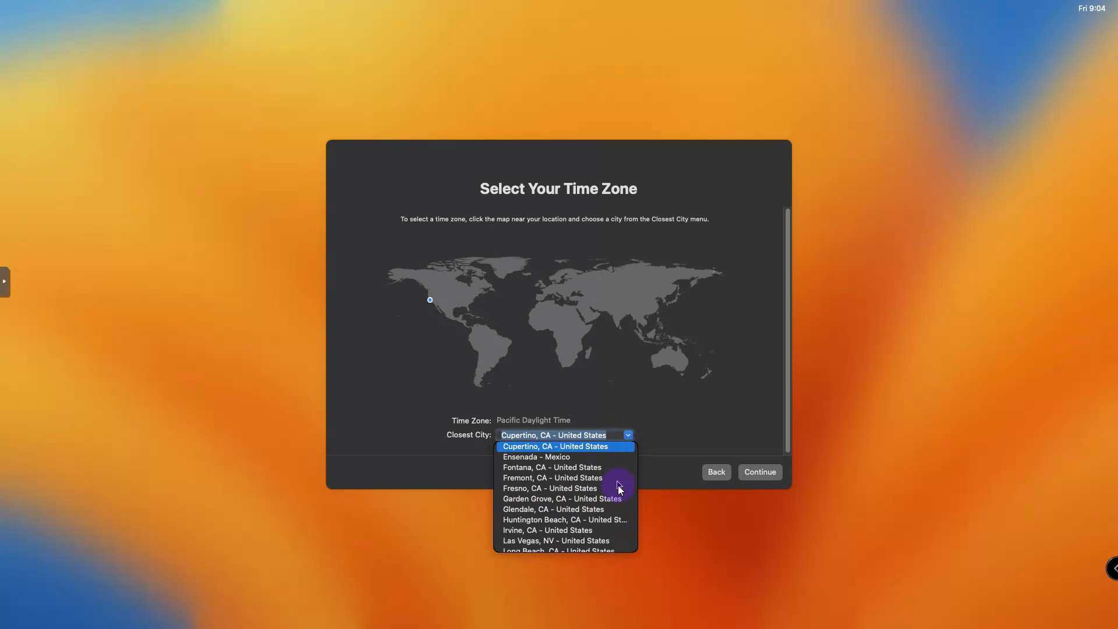
{"action": "scroll", "coordinate": [614, 491], "scroll_direction": "up", "scroll_amount": 2}
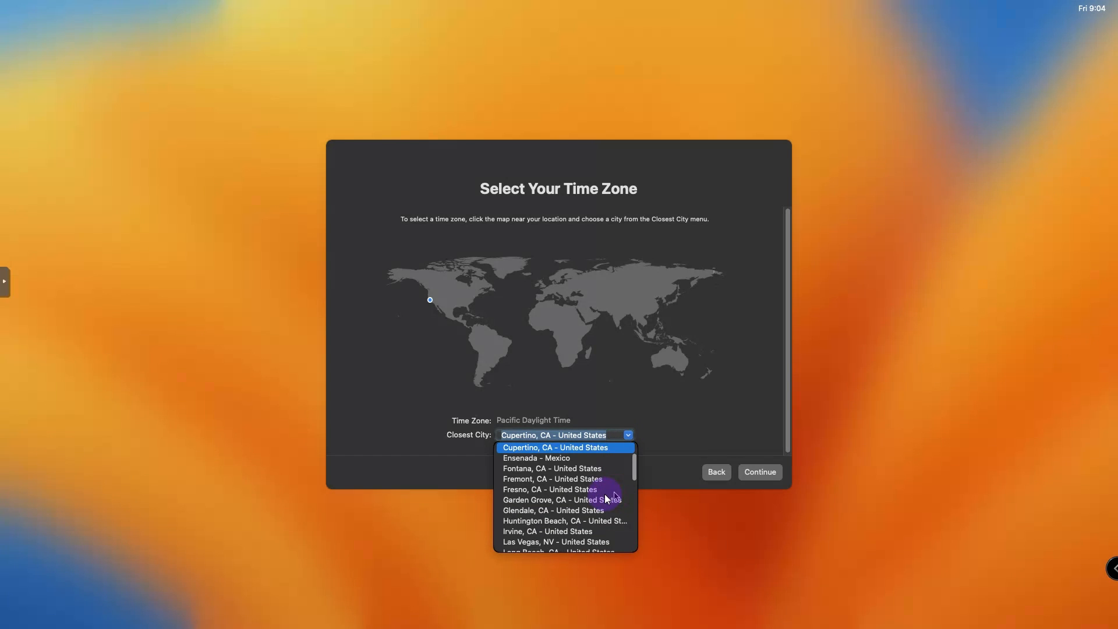
{"action": "scroll", "coordinate": [634, 473], "scroll_direction": "up", "scroll_amount": 1}
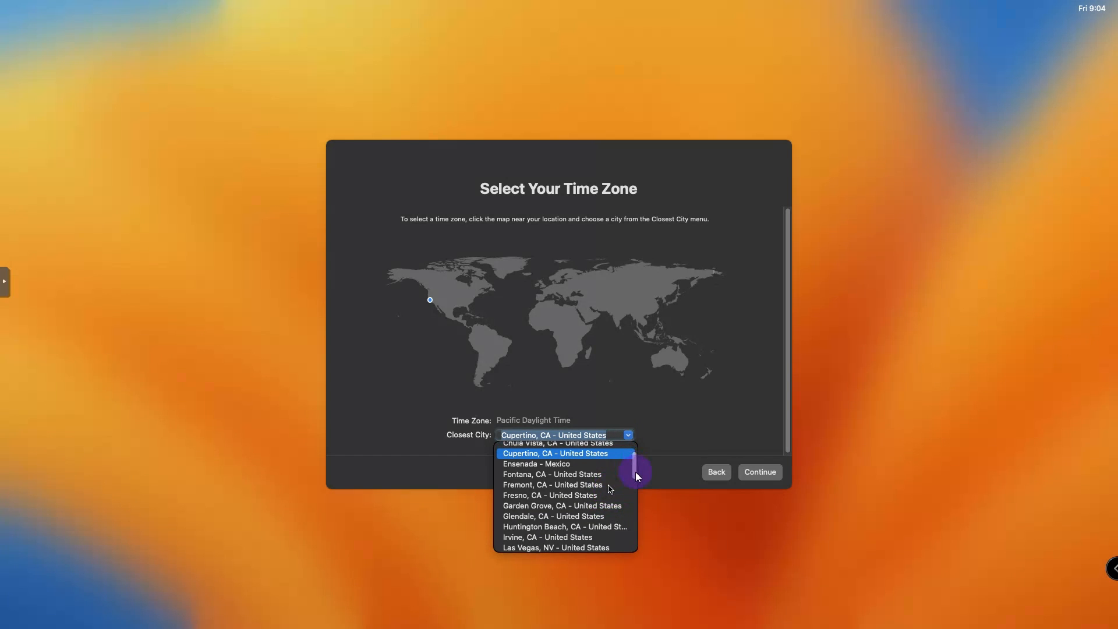
- Browse the Pacific cities, from Fontana down to Tijuana and back up past Los Angeles
{"action": "key", "text": "Down"}
{"action": "key", "text": "Down"}
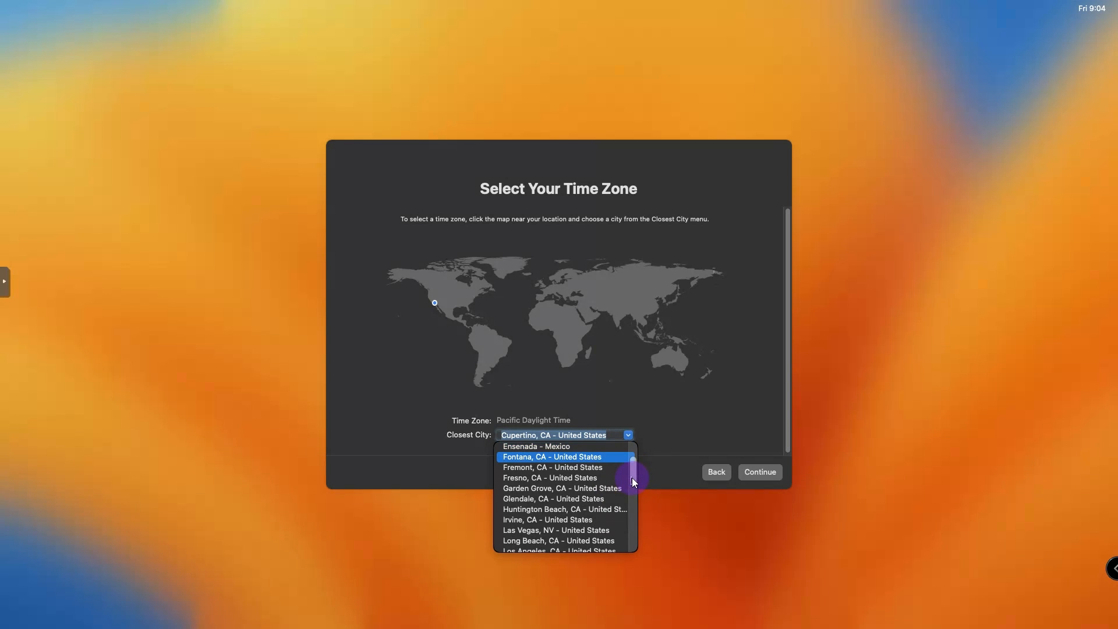
{"action": "key", "text": "Down"}
{"action": "key", "text": "Down"}
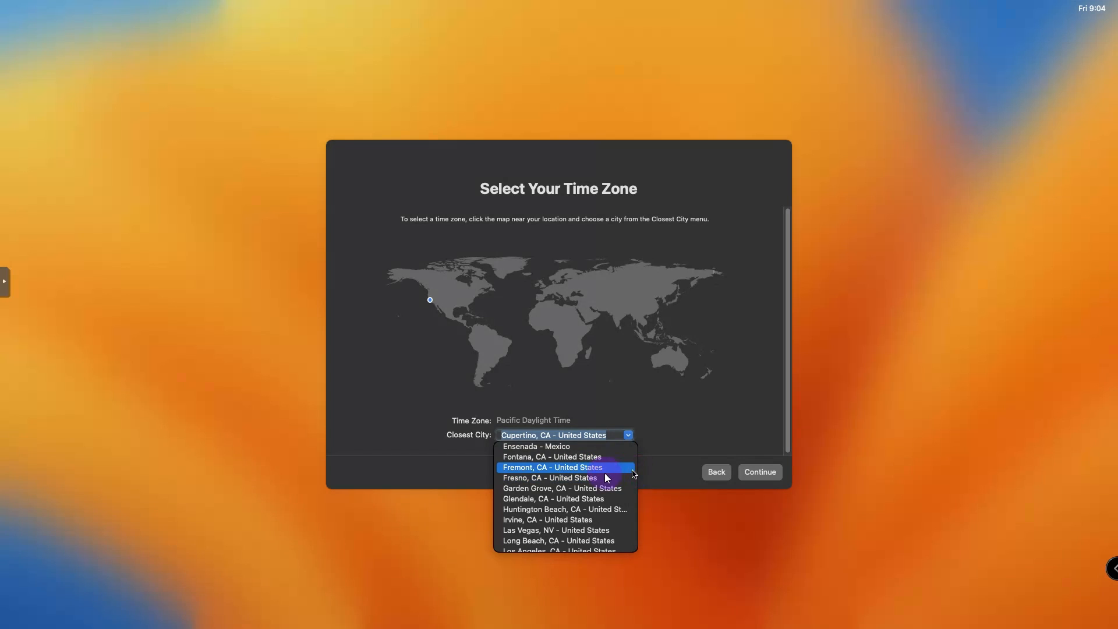
{"action": "key", "text": "Down"}
{"action": "key", "text": "Down"}
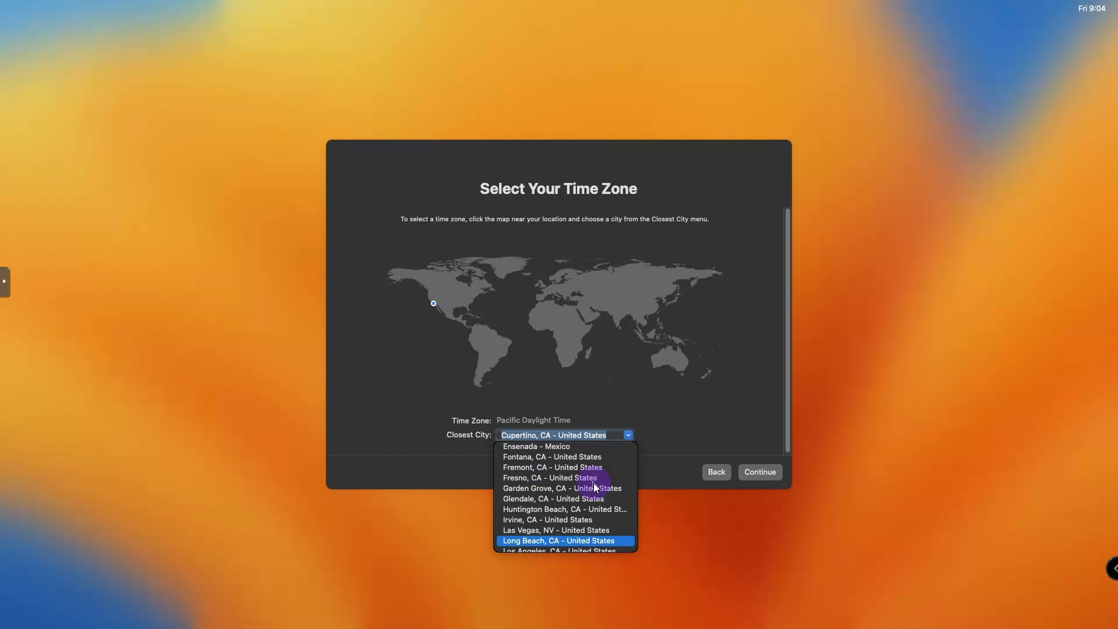
{"action": "key", "text": "Down"}
{"action": "key", "text": "Down"}
{"action": "key", "text": "Down"}
{"action": "key", "text": "Down"}
{"action": "key", "text": "Down"}
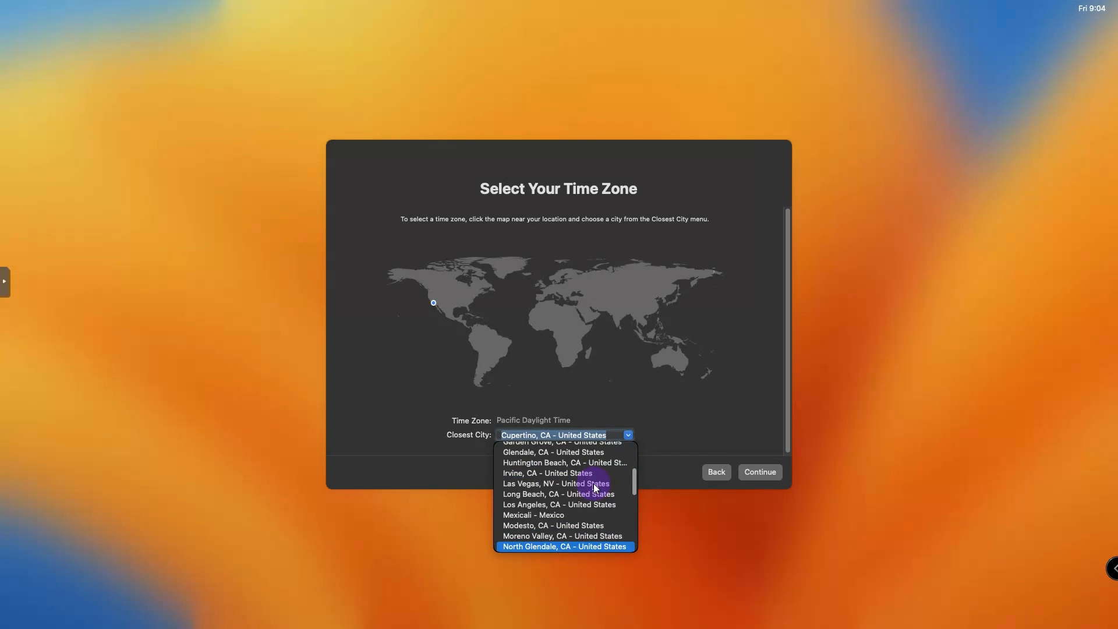
{"action": "key", "text": "Down"}
{"action": "key", "text": "Down"}
{"action": "key", "text": "Down"}
{"action": "key", "text": "Down"}
{"action": "key", "text": "Down"}
{"action": "key", "text": "Down"}
{"action": "key", "text": "Down"}
{"action": "key", "text": "Down"}
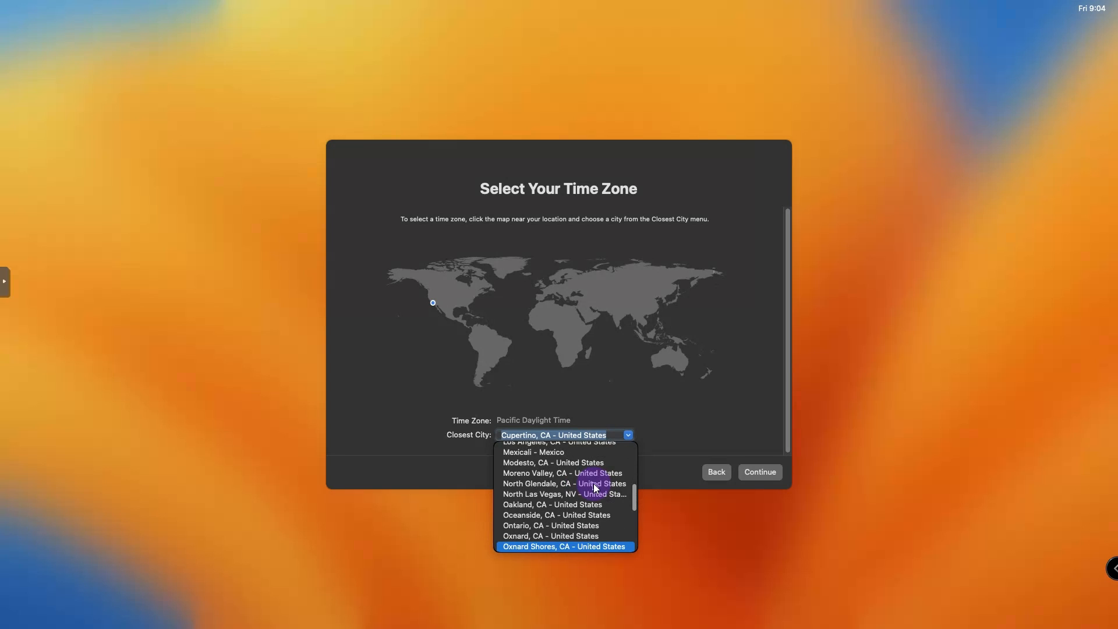
{"action": "key", "text": "Down"}
{"action": "key", "text": "Down"}
{"action": "key", "text": "Down"}
{"action": "key", "text": "Down"}
{"action": "key", "text": "Down"}
{"action": "key", "text": "Down"}
{"action": "key", "text": "Down"}
{"action": "key", "text": "Down"}
{"action": "key", "text": "Down"}
{"action": "key", "text": "Down"}
{"action": "key", "text": "Down"}
{"action": "key", "text": "Down"}
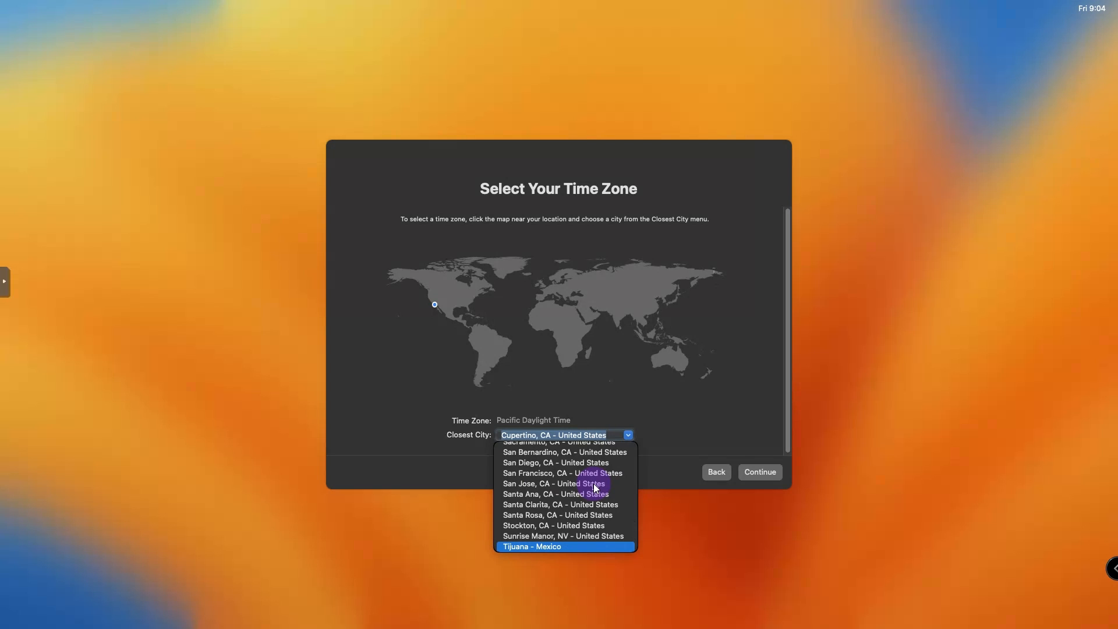
{"action": "key", "text": "Up"}
{"action": "key", "text": "Up"}
{"action": "key", "text": "Up"}
{"action": "key", "text": "Up"}
{"action": "key", "text": "Up"}
{"action": "key", "text": "Up"}
{"action": "key", "text": "Up"}
{"action": "key", "text": "Up"}
{"action": "key", "text": "Up"}
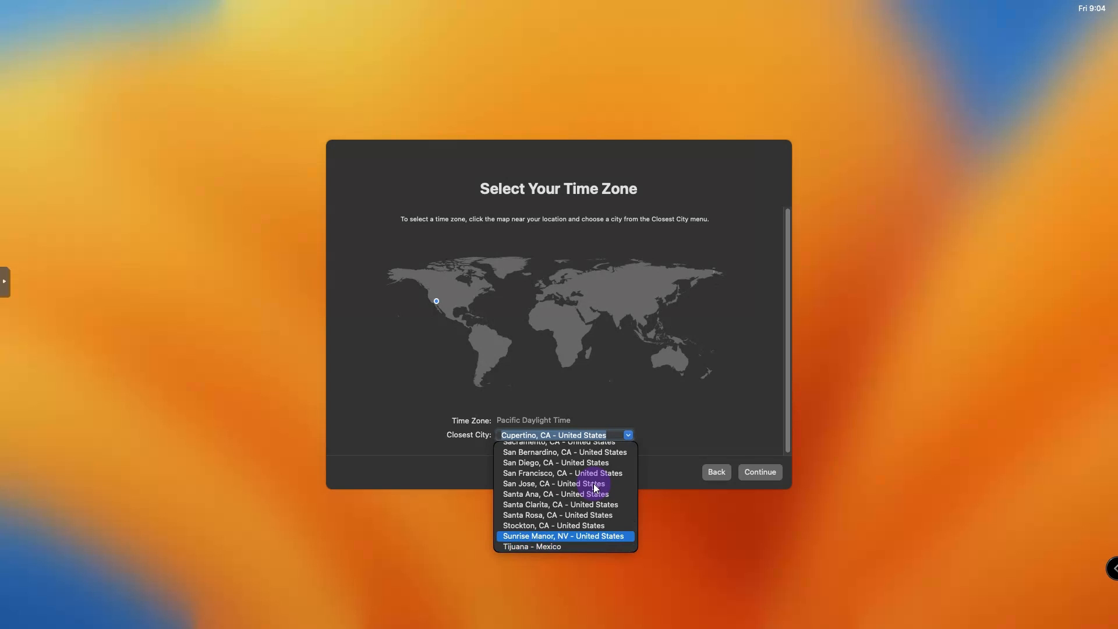
{"action": "key", "text": "Up"}
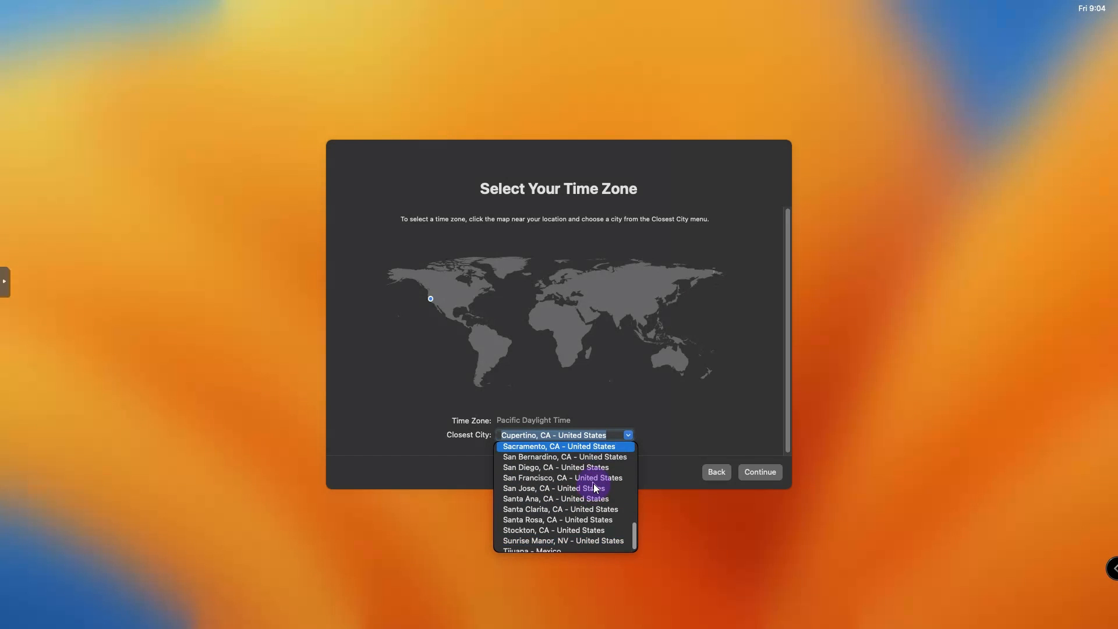
{"action": "key", "text": "Up"}
{"action": "key", "text": "Up"}
{"action": "key", "text": "Up"}
{"action": "key", "text": "Up"}
{"action": "key", "text": "Up"}
{"action": "key", "text": "Up"}
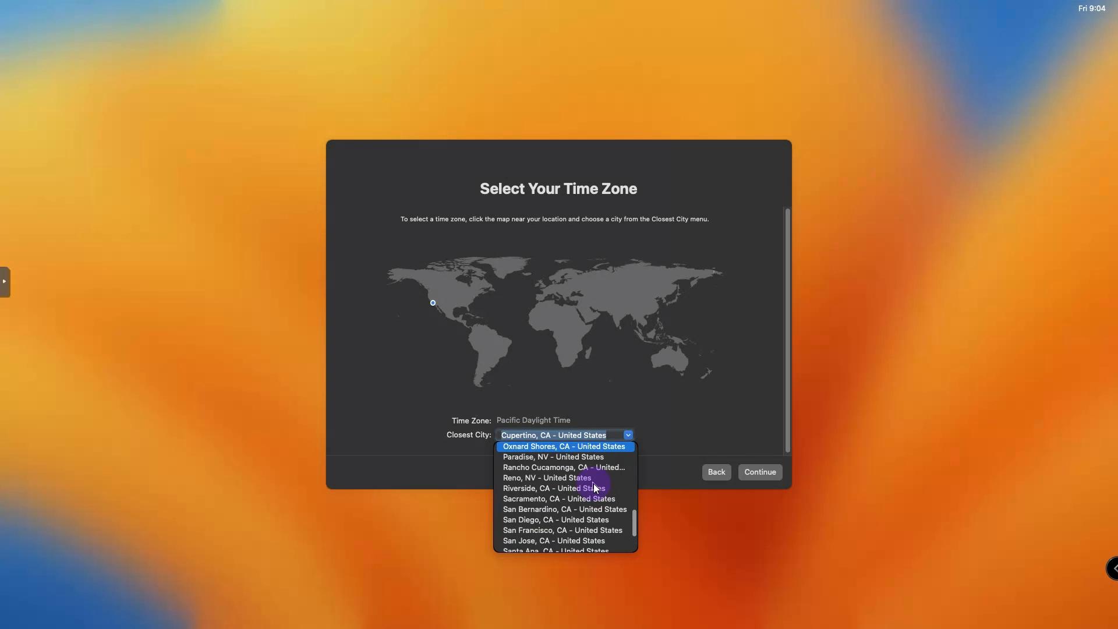
{"action": "key", "text": "Up"}
{"action": "key", "text": "Up"}
{"action": "key", "text": "Up"}
{"action": "key", "text": "Up"}
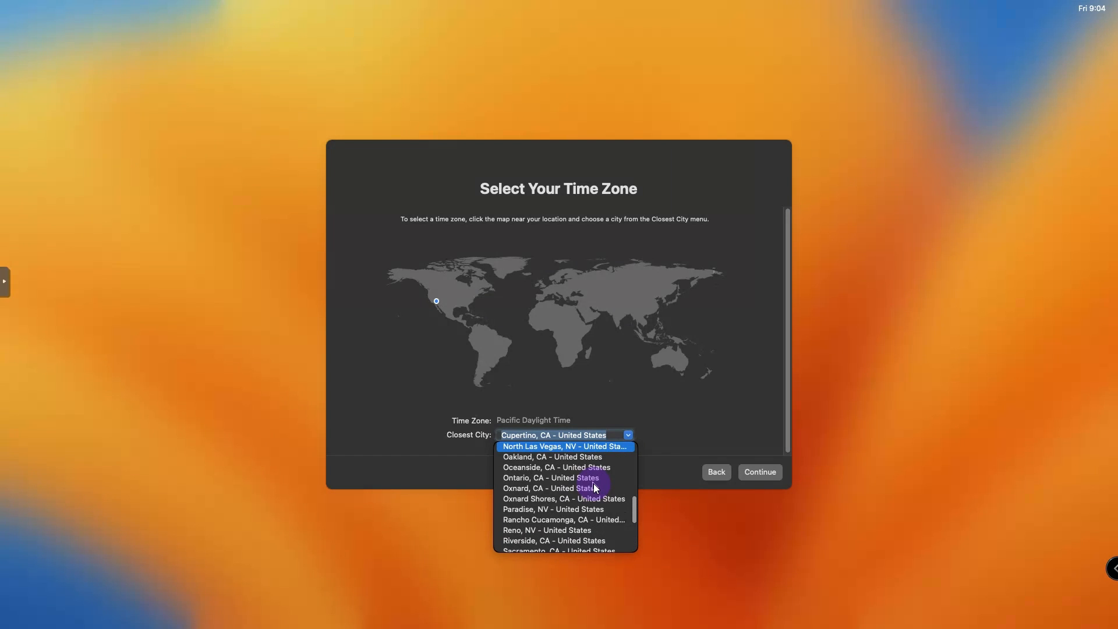
{"action": "key", "text": "Up"}
{"action": "key", "text": "Up"}
{"action": "key", "text": "Up"}
{"action": "key", "text": "Up"}
{"action": "key", "text": "Up"}
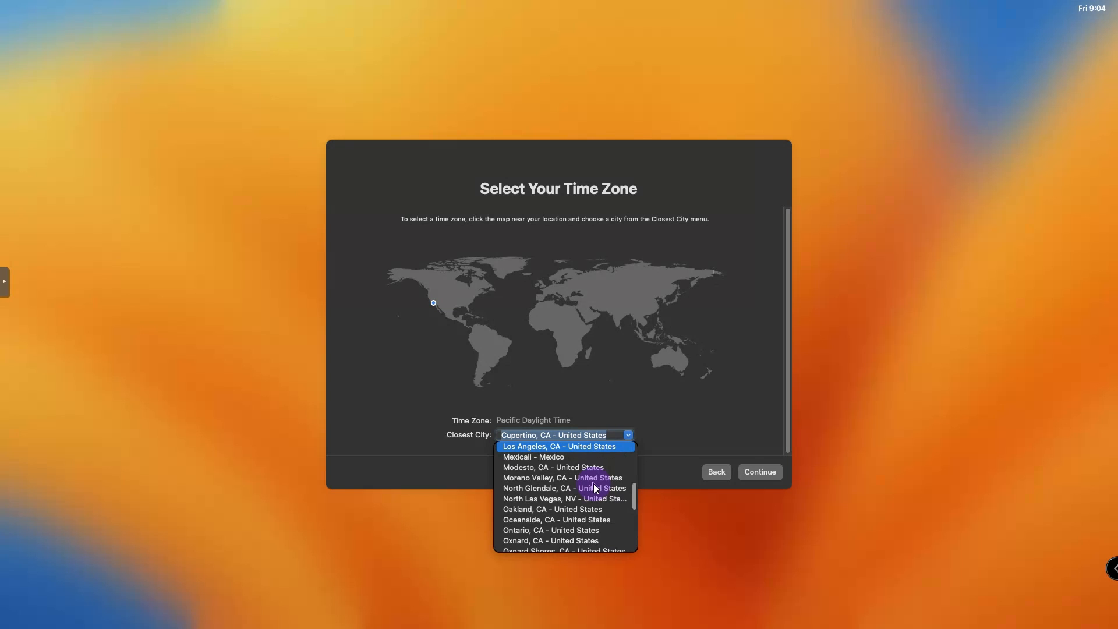
{"action": "key", "text": "Up"}
{"action": "key", "text": "Up"}
{"action": "key", "text": "Up"}
{"action": "key", "text": "Up"}
{"action": "key", "text": "Up"}
{"action": "key", "text": "Up"}
{"action": "key", "text": "Up"}
{"action": "key", "text": "Up"}
{"action": "key", "text": "Up"}
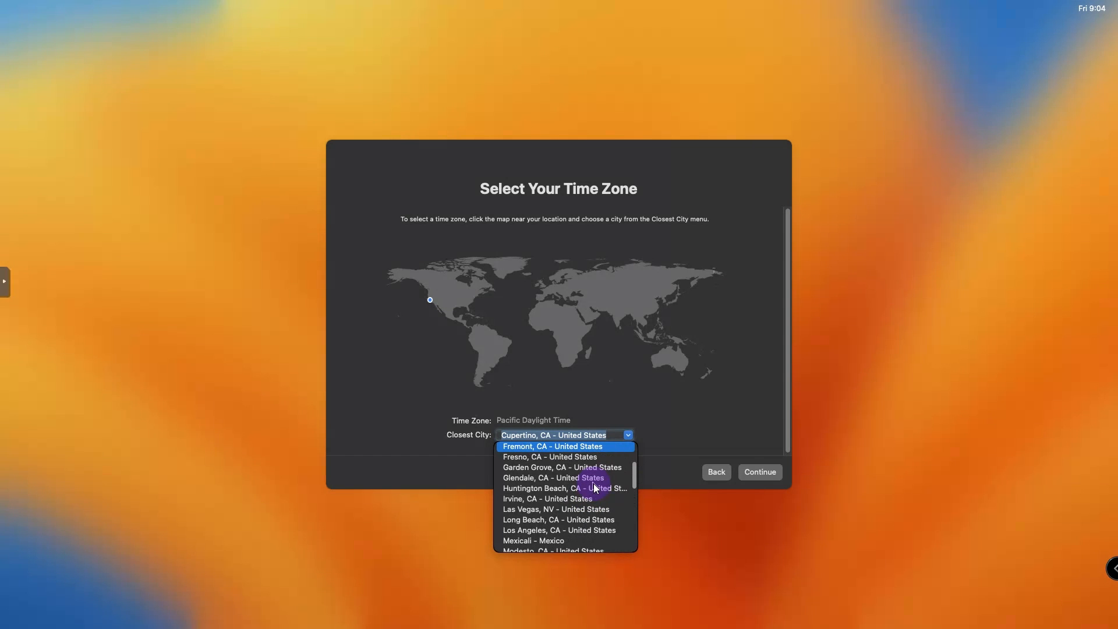
{"action": "key", "text": "Up"}
{"action": "key", "text": "Up"}
{"action": "key", "text": "Up"}
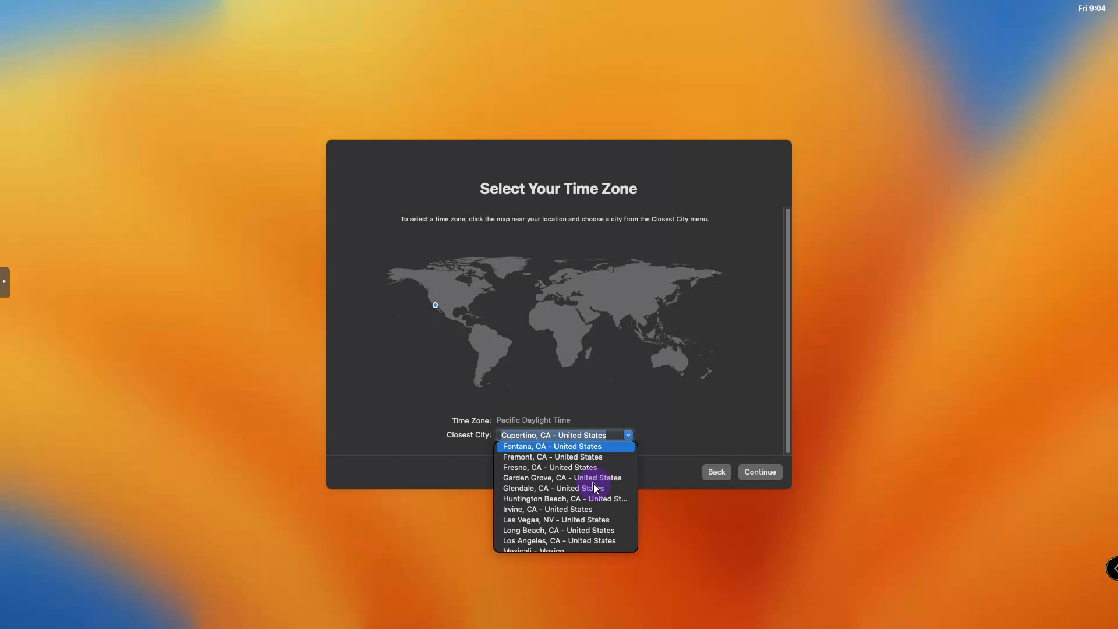
{"action": "key", "text": "Up"}
{"action": "key", "text": "Up"}
{"action": "key", "text": "Up"}
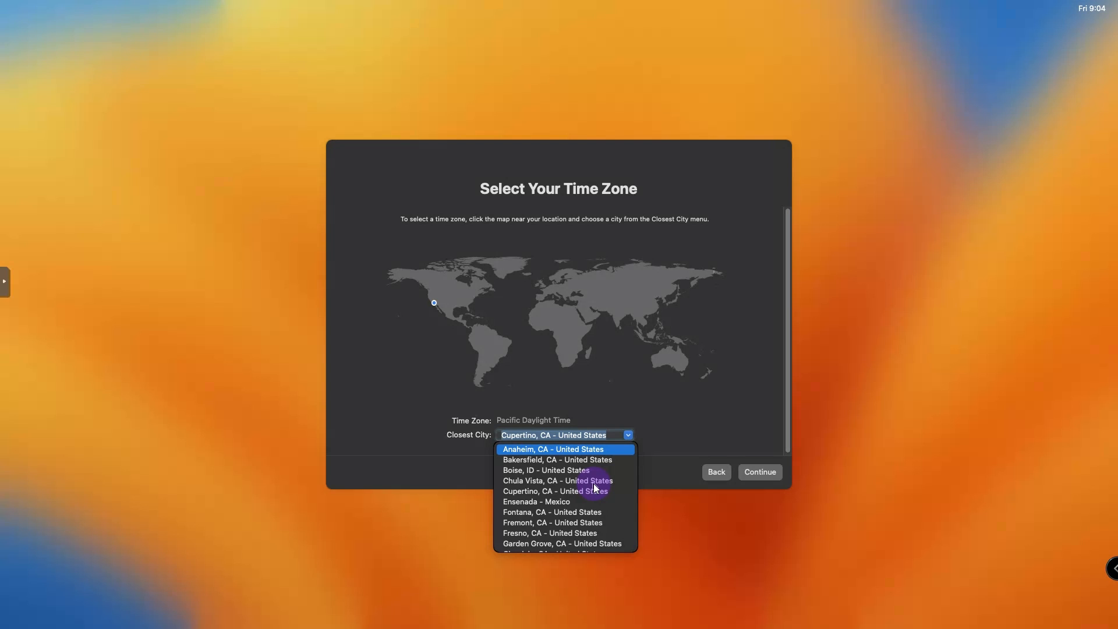
- Keep Cupertino, CA, accept Analytics, skip Screen Time, and finish with the Dark appearance
{"action": "left_click", "coordinate": [684, 425]}
{"action": "left_click", "coordinate": [758, 473]}
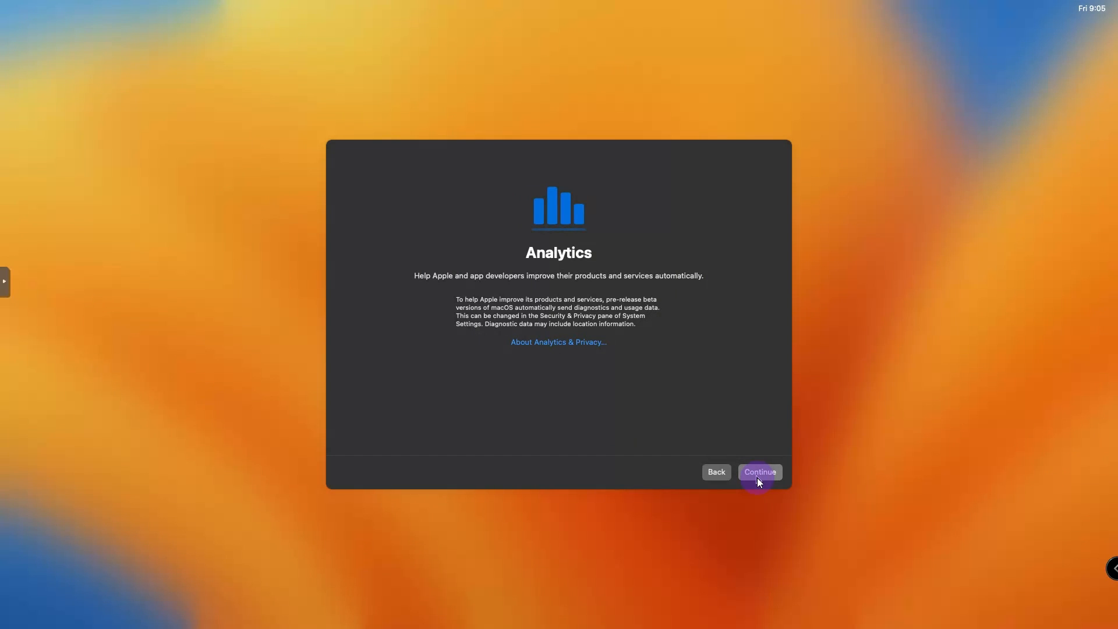
{"action": "left_click", "coordinate": [759, 479]}
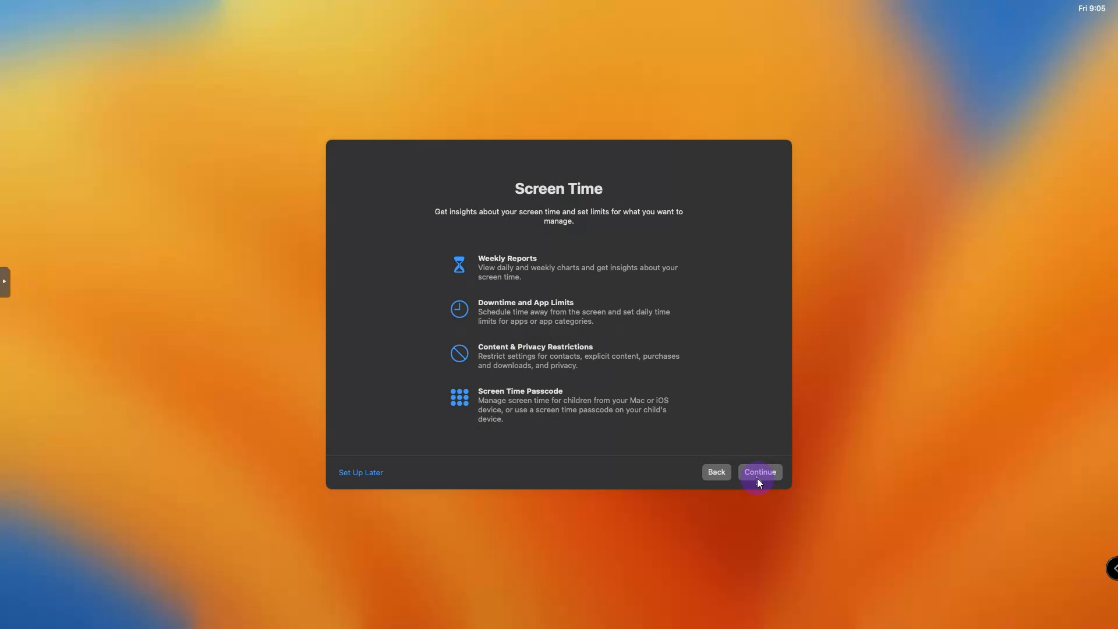
{"action": "left_click", "coordinate": [366, 477]}
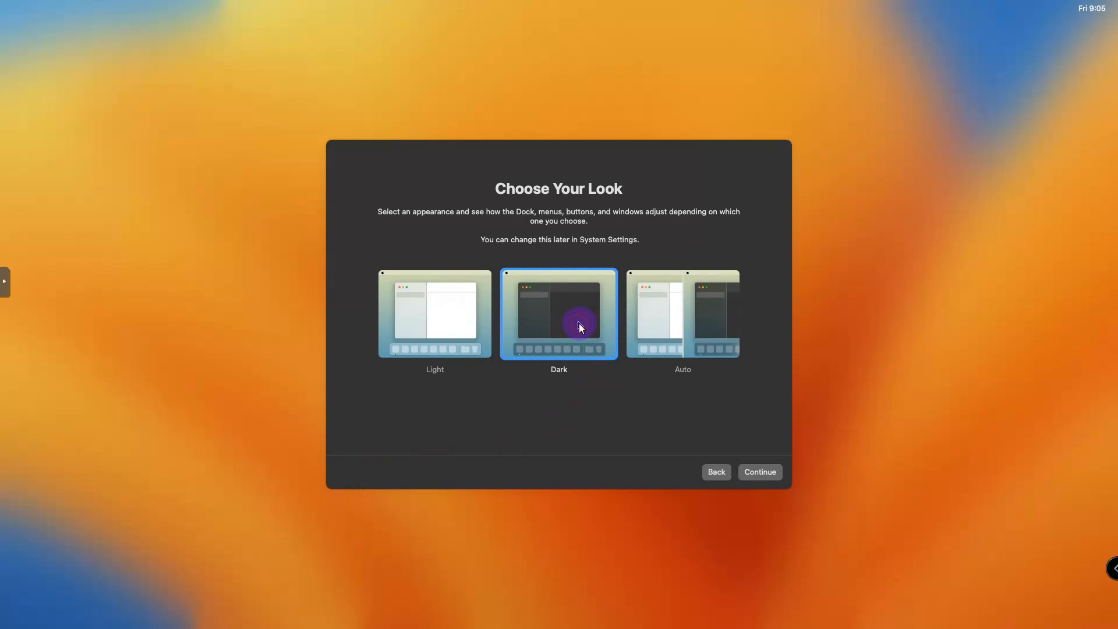
{"action": "left_click", "coordinate": [753, 478]}
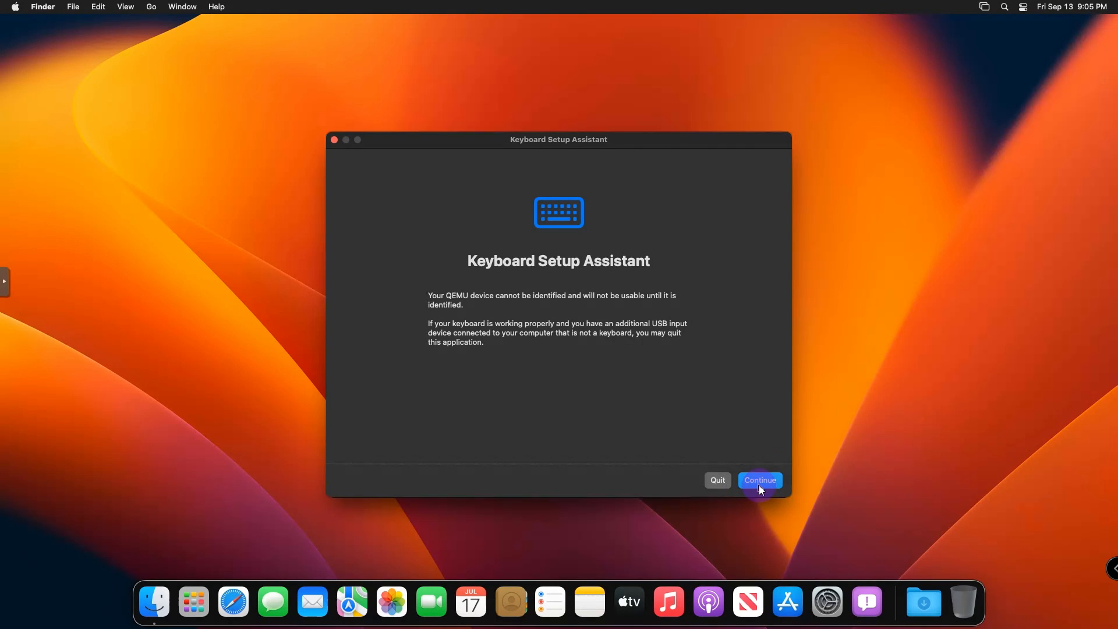
- Let keyboard identification fail on the z key, then choose ISO as the keyboard type and finish
{"action": "left_click", "coordinate": [760, 482]}
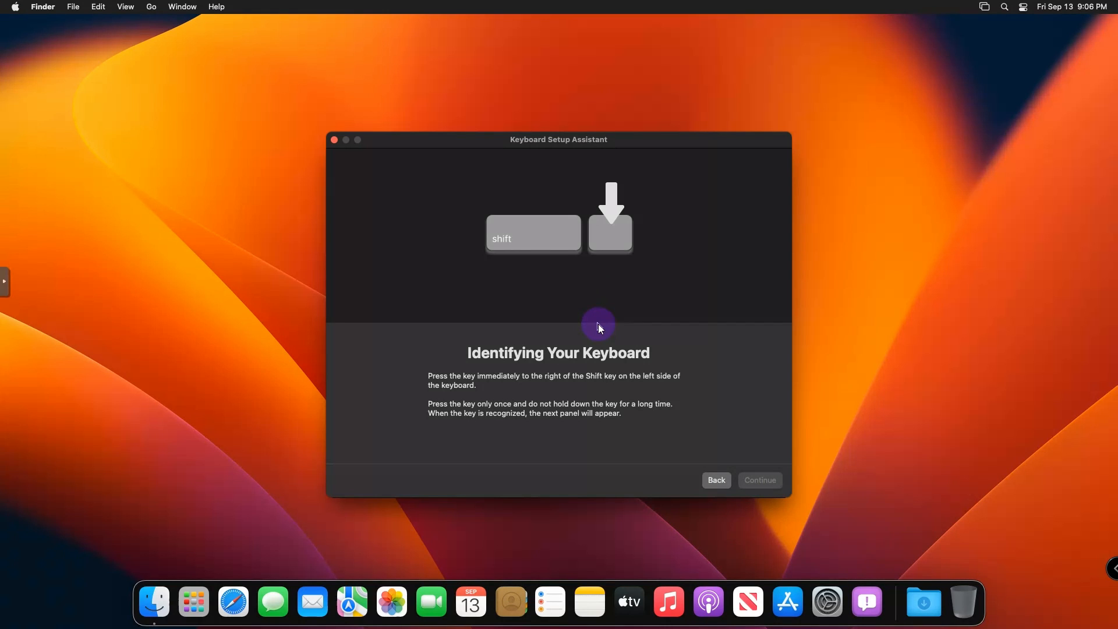
{"action": "key", "text": "z"}
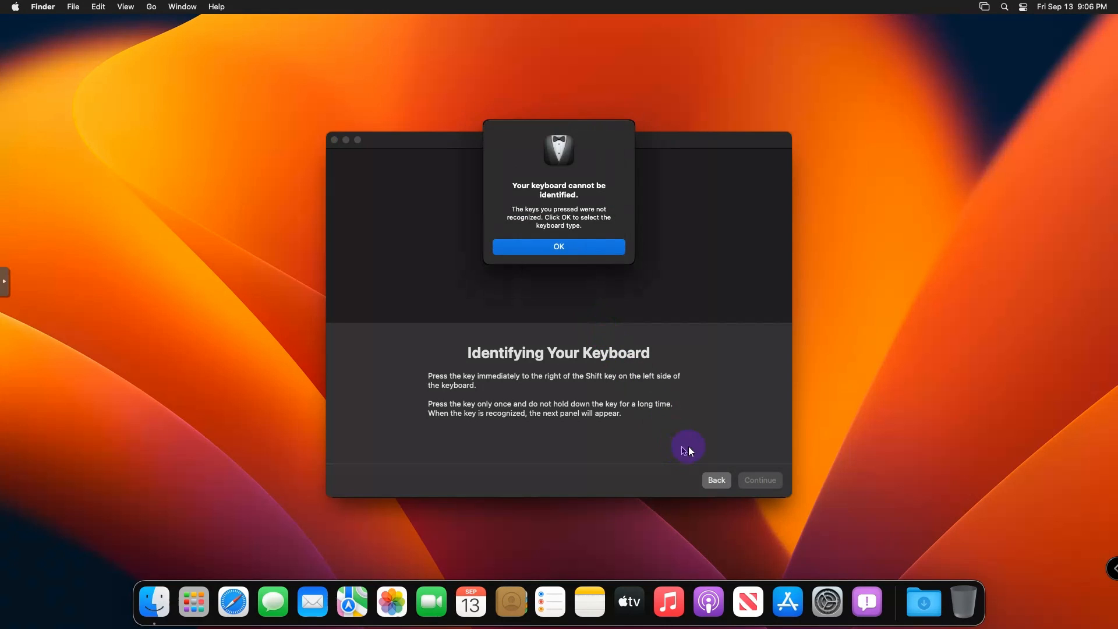
{"action": "left_click", "coordinate": [565, 248]}
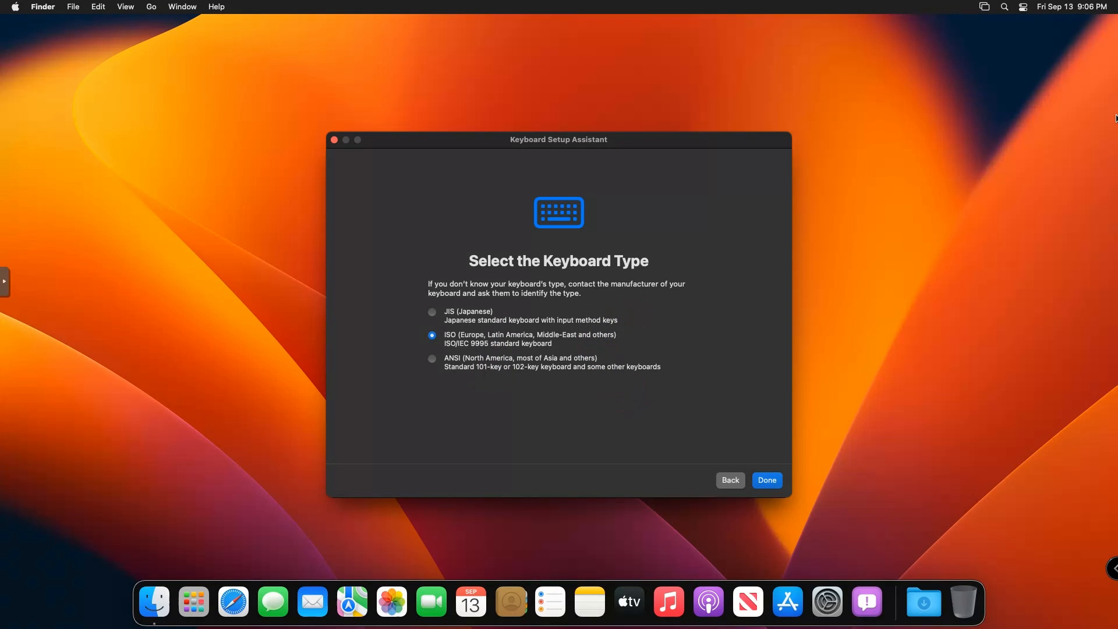
{"action": "left_click", "coordinate": [767, 482]}
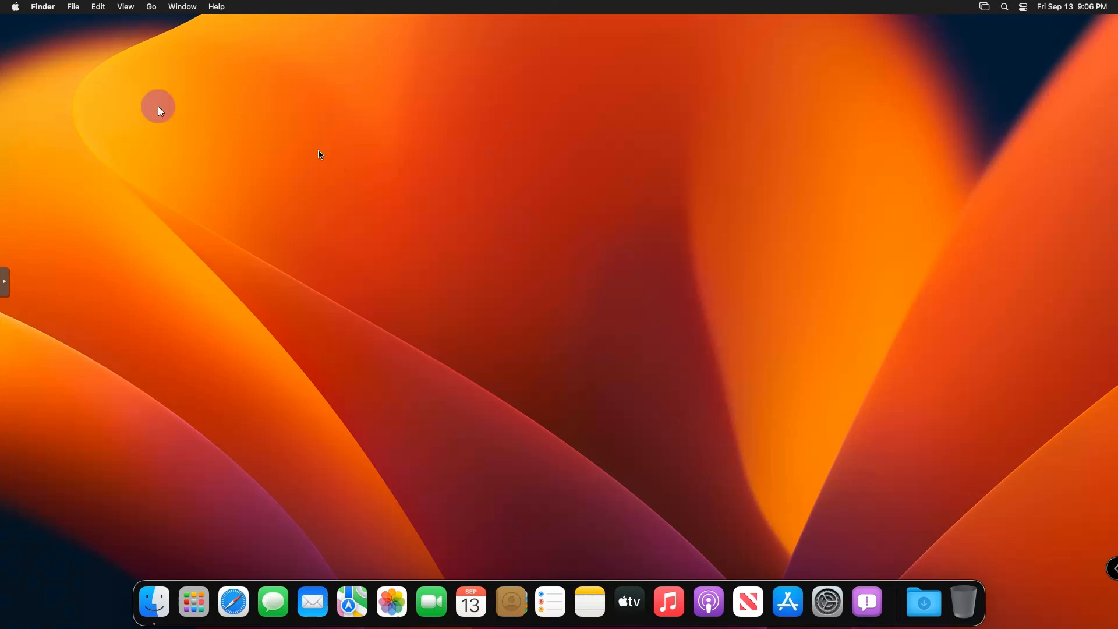
- Open About This Mac and its More Info view showing iMac Pro, 8 GB, Ventura 13.0
{"action": "left_click", "coordinate": [16, 7]}
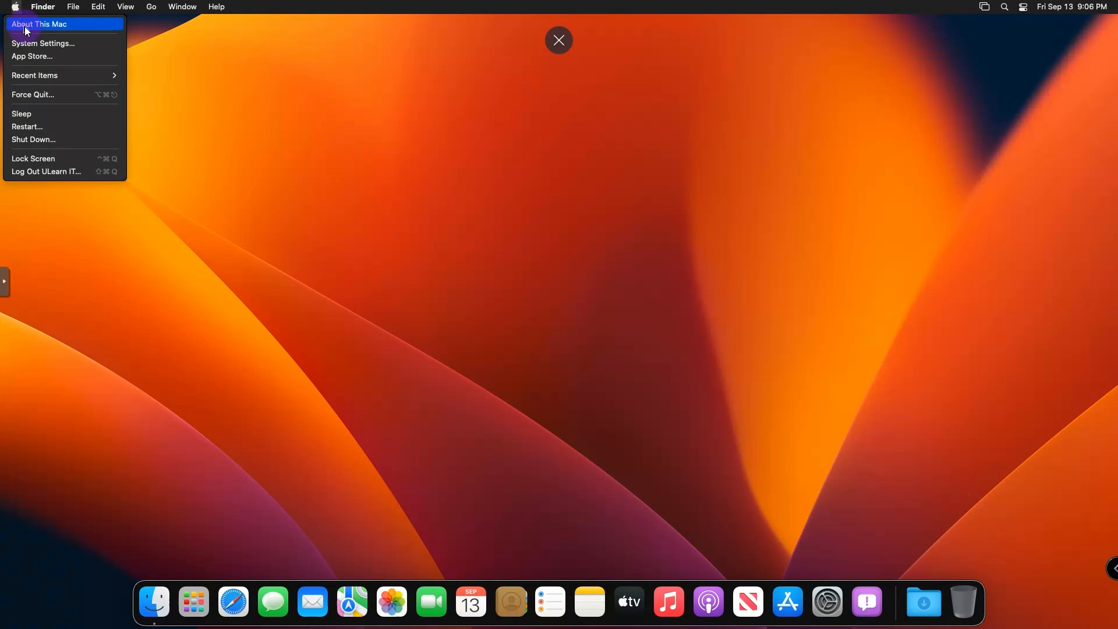
{"action": "key", "text": "Escape"}
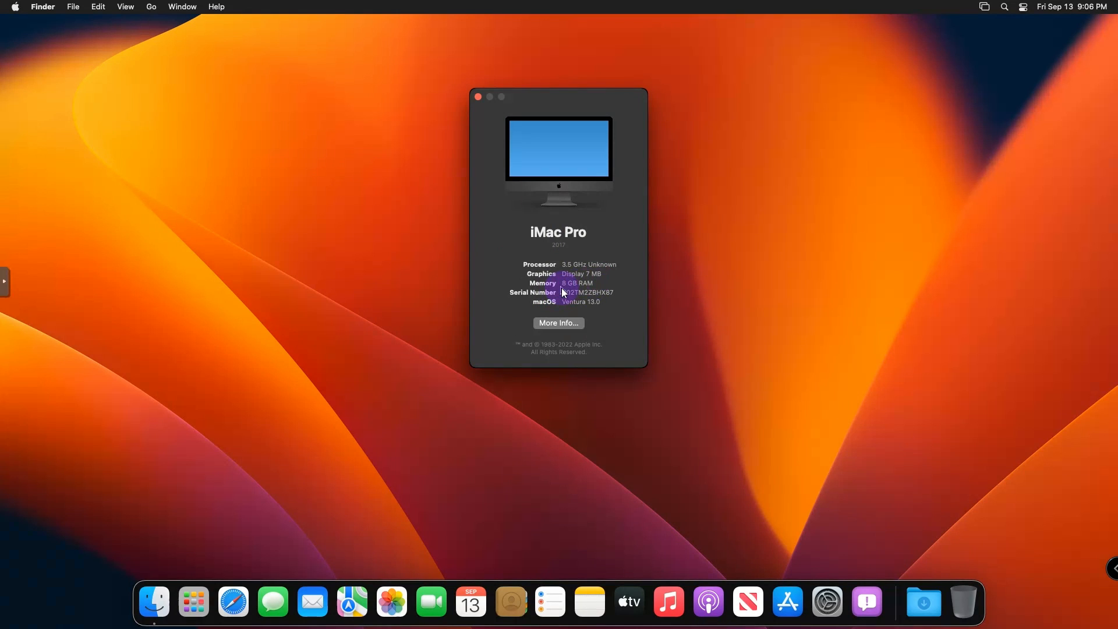
{"action": "left_click", "coordinate": [565, 324]}
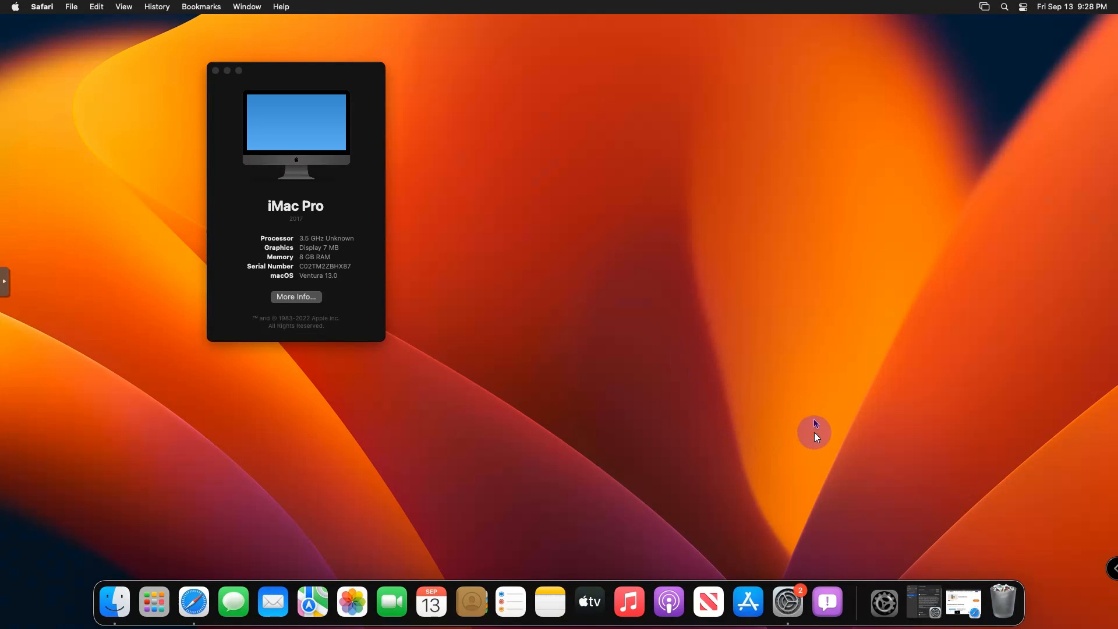
- Open OpenCore Configurator from Safari's downloads and minimise Safari to reveal the Downloads folder
{"action": "left_click", "coordinate": [195, 606]}
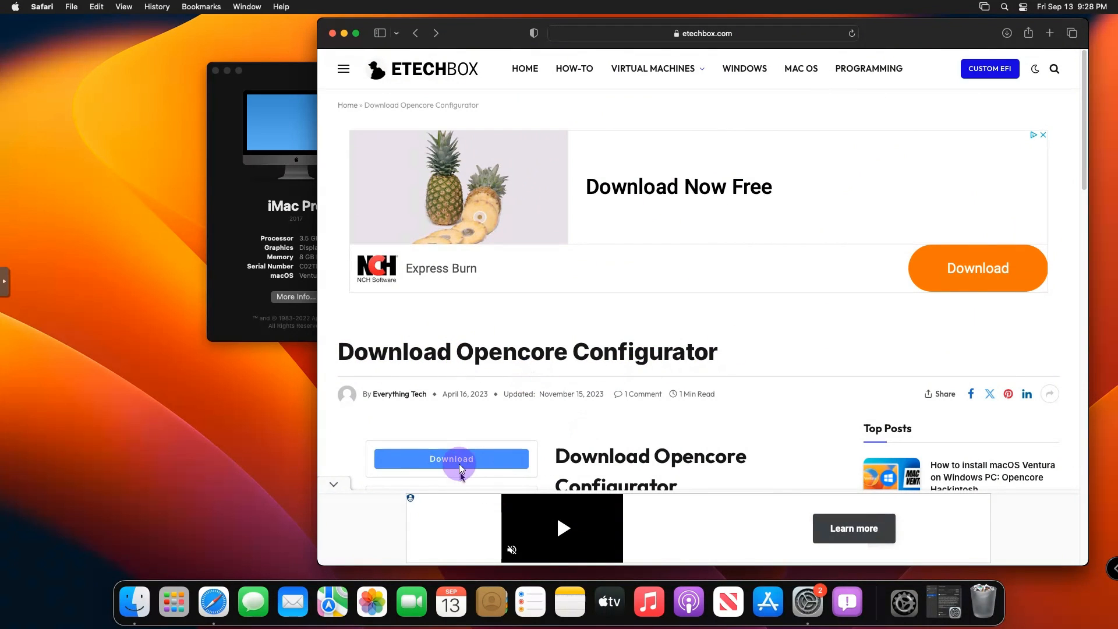
{"action": "left_click", "coordinate": [1007, 33]}
{"action": "double_click", "coordinate": [1001, 91]}
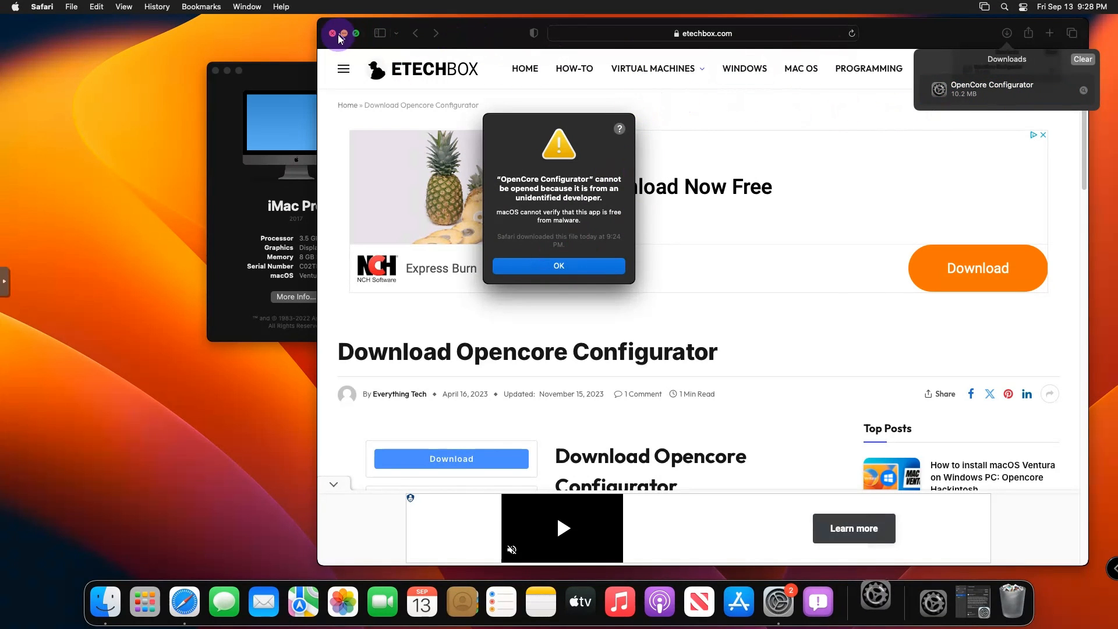
{"action": "left_click", "coordinate": [434, 199]}
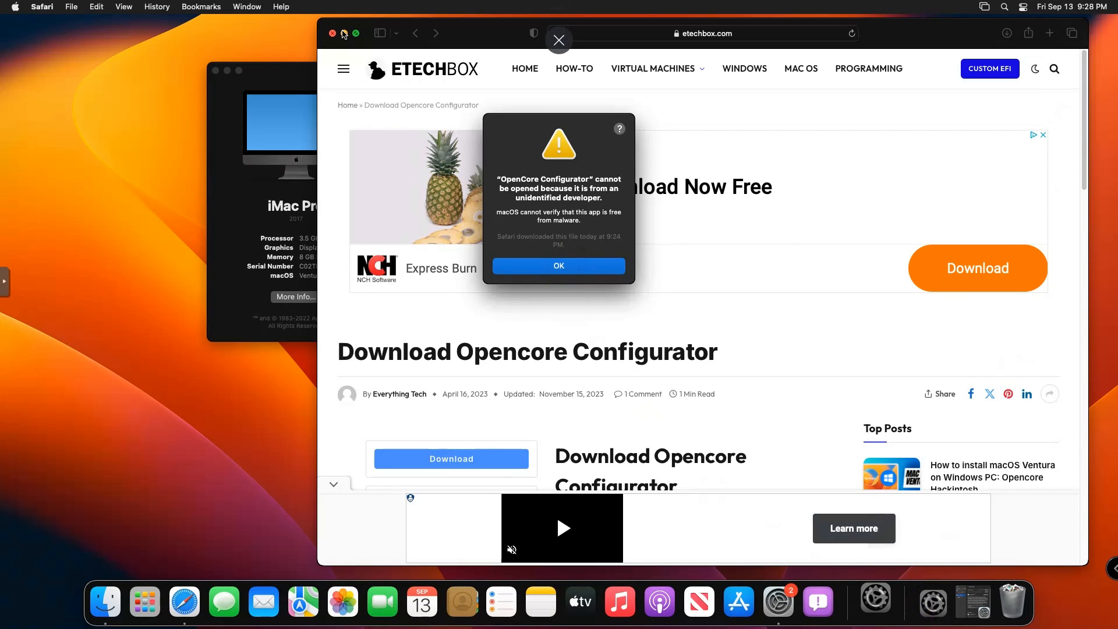
{"action": "left_click", "coordinate": [344, 34]}
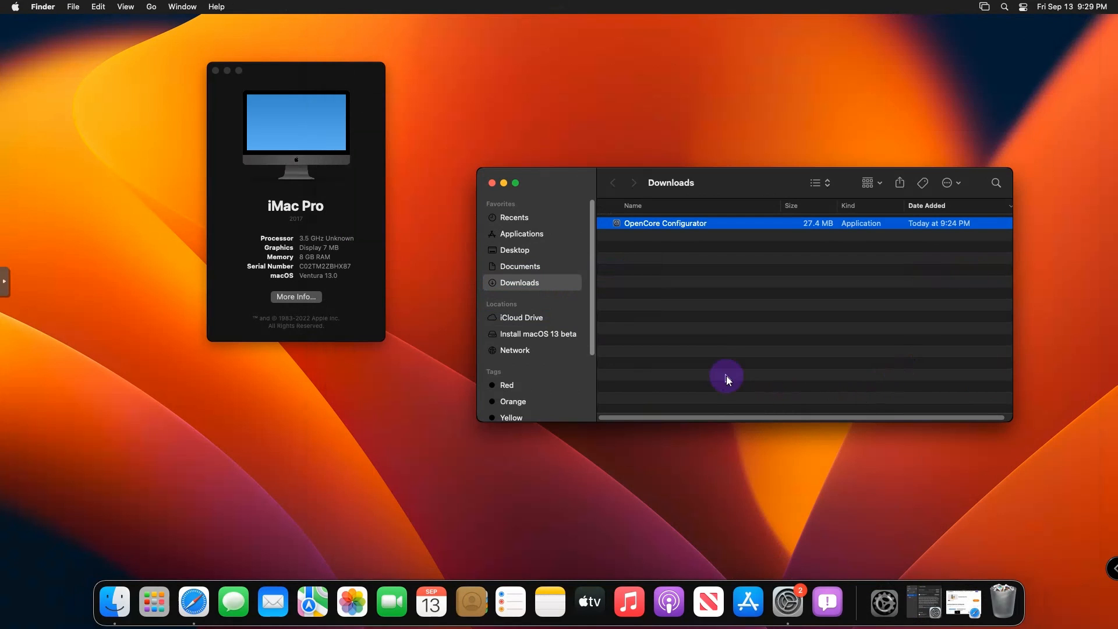
- Move OpenCore Configurator to the desktop and try launching it, dismissing the unidentified developer warning
{"action": "left_click_drag", "start_coordinate": [655, 225], "coordinate": [747, 87]}
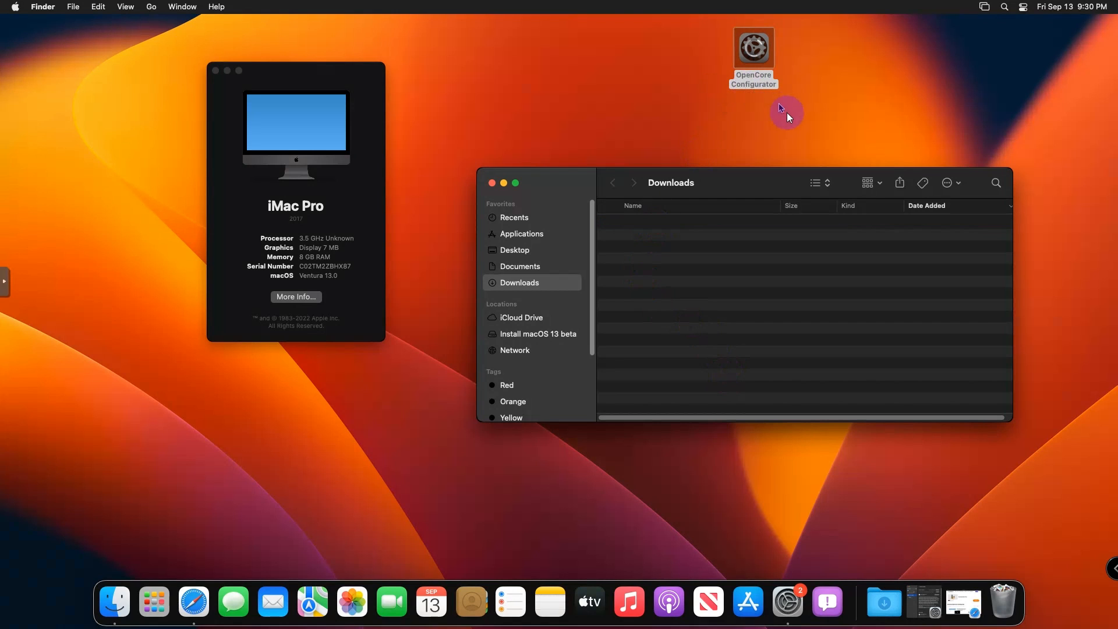
{"action": "double_click", "coordinate": [753, 57]}
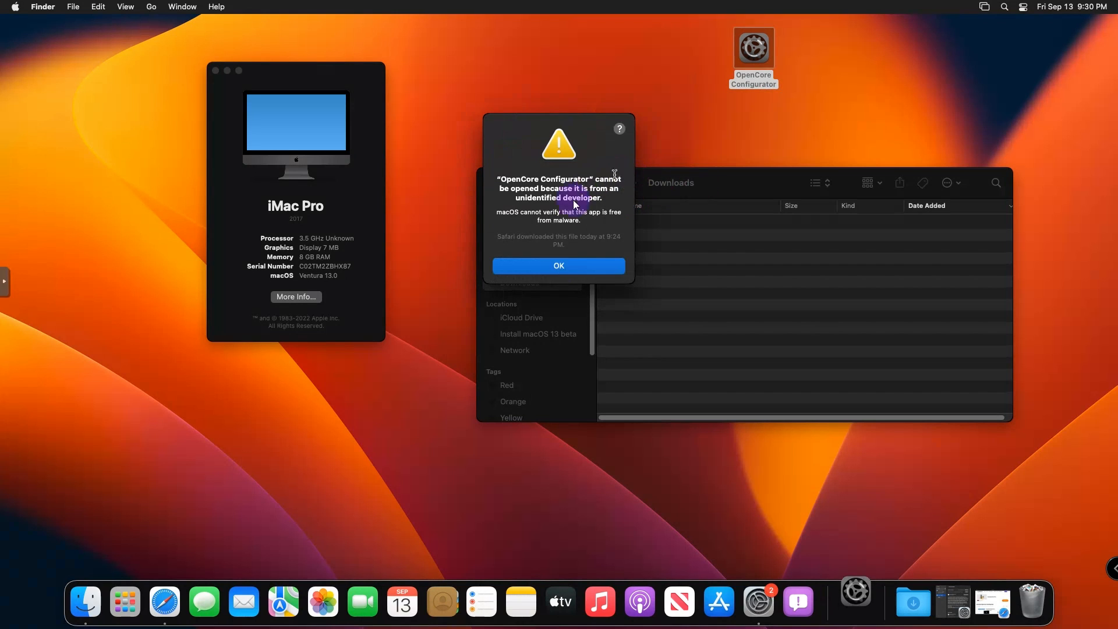
{"action": "left_click", "coordinate": [562, 267]}
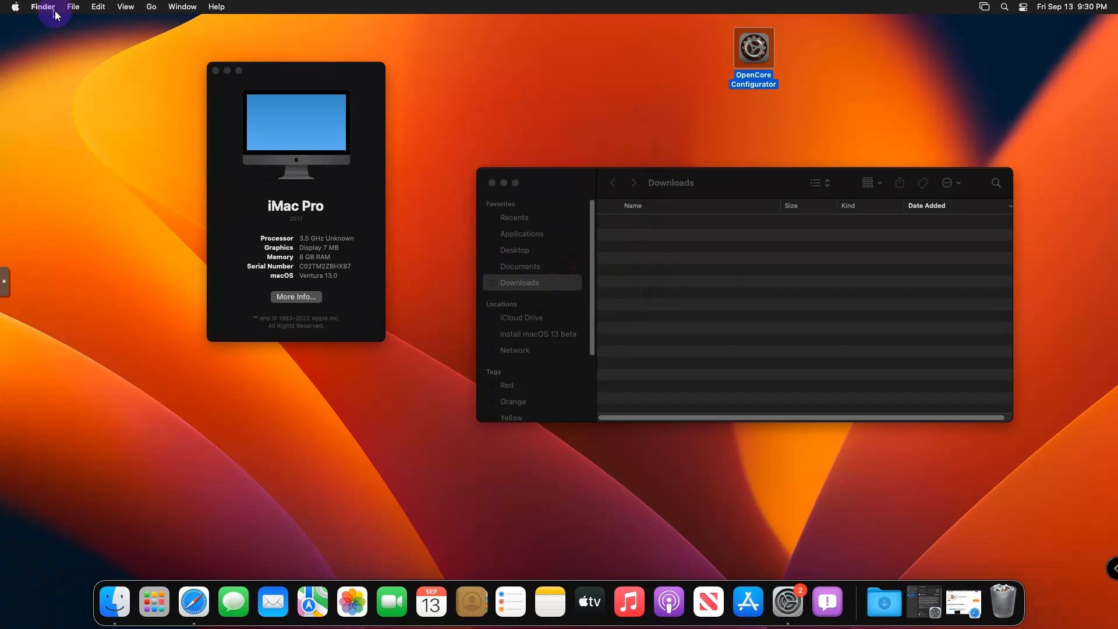
- Open Finder's Settings window, reposition it, and close it again
{"action": "left_click", "coordinate": [73, 10]}
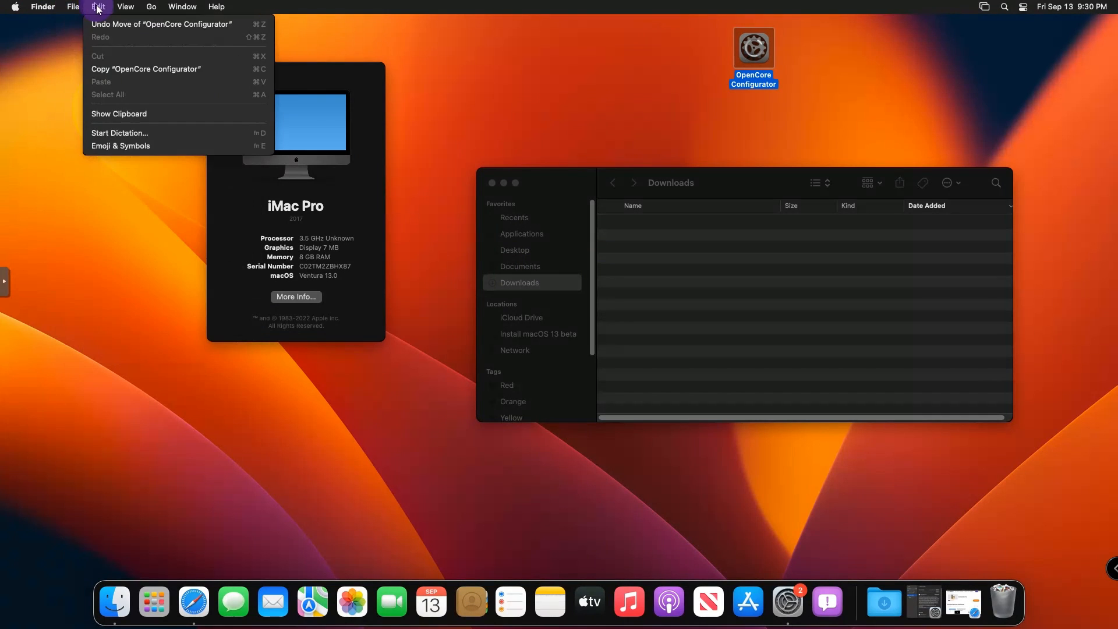
{"action": "mouse_move", "coordinate": [46, 7]}
{"action": "left_click", "coordinate": [44, 45]}
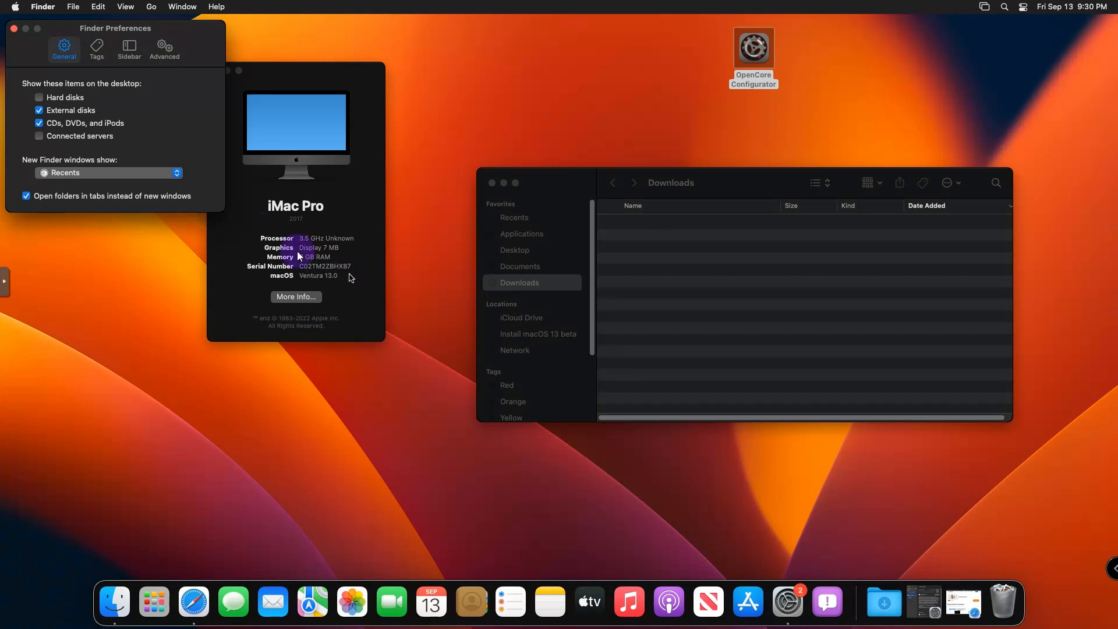
{"action": "left_click_drag", "start_coordinate": [156, 30], "coordinate": [379, 102]}
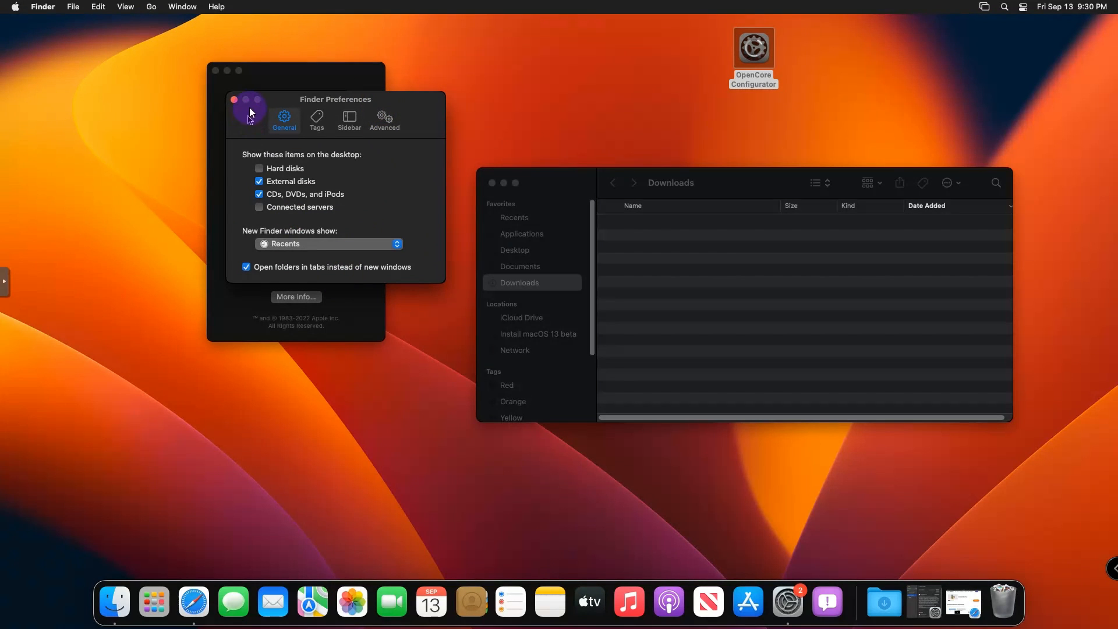
{"action": "left_click", "coordinate": [234, 100]}
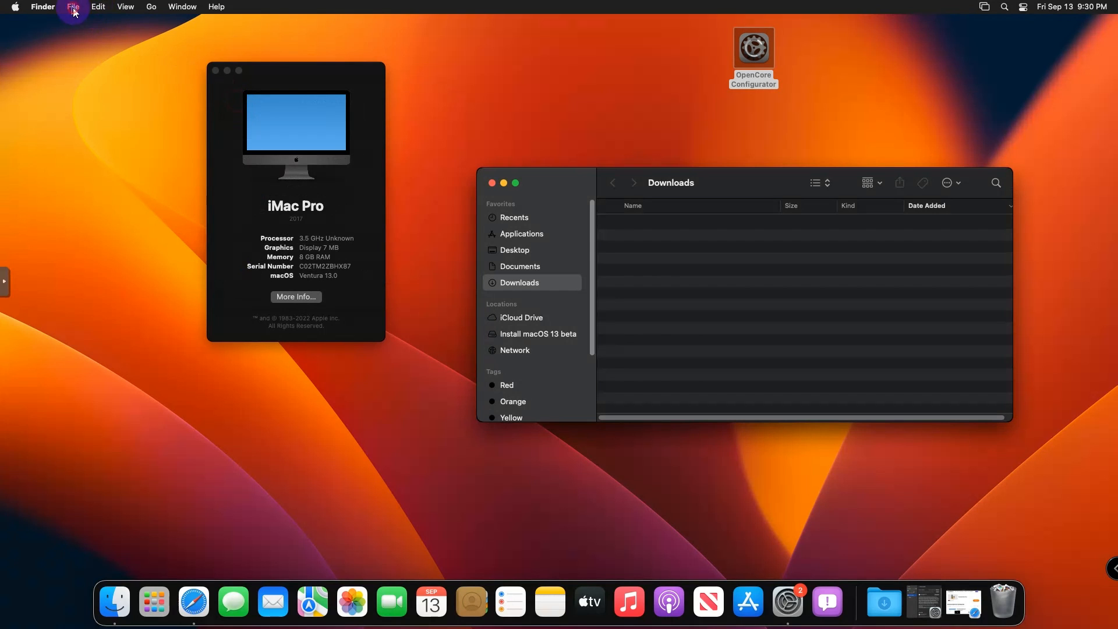
{"action": "left_click", "coordinate": [74, 8]}
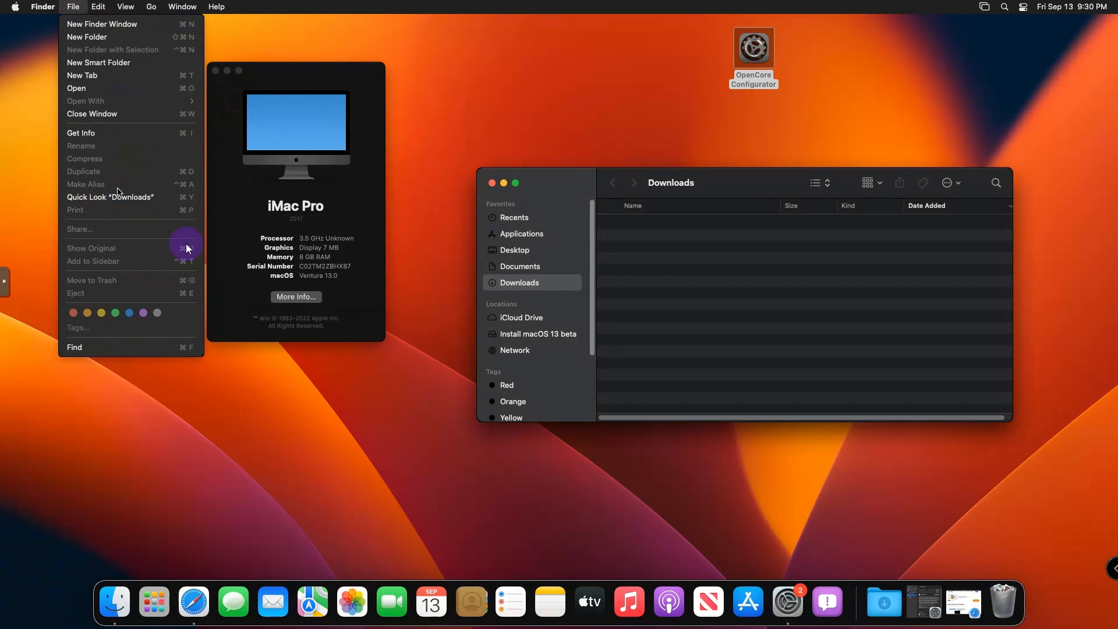
- Bring System Settings forward showing Software Update offering macOS Sequoia 15.0
{"action": "left_click", "coordinate": [788, 606]}
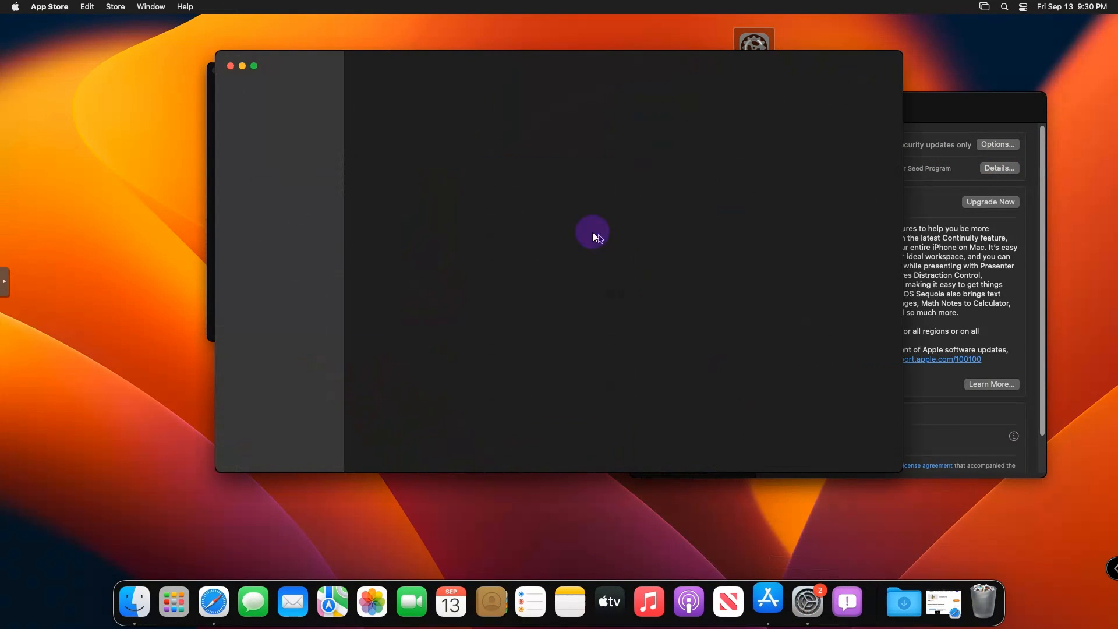
{"action": "left_click", "coordinate": [948, 131]}
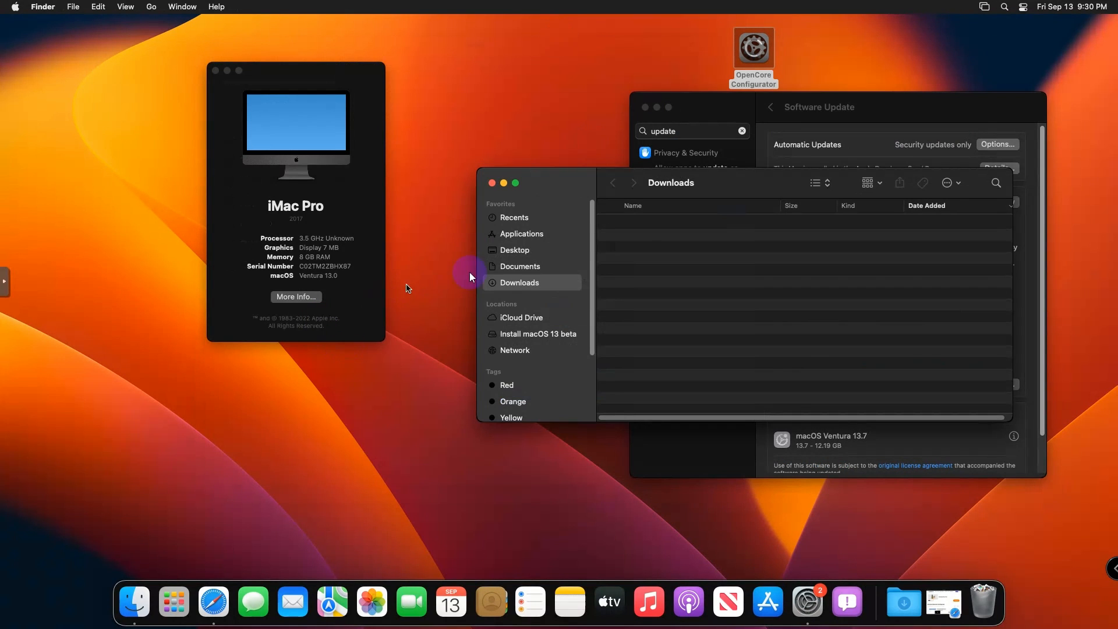
{"action": "left_click_drag", "start_coordinate": [739, 187], "coordinate": [664, 280]}
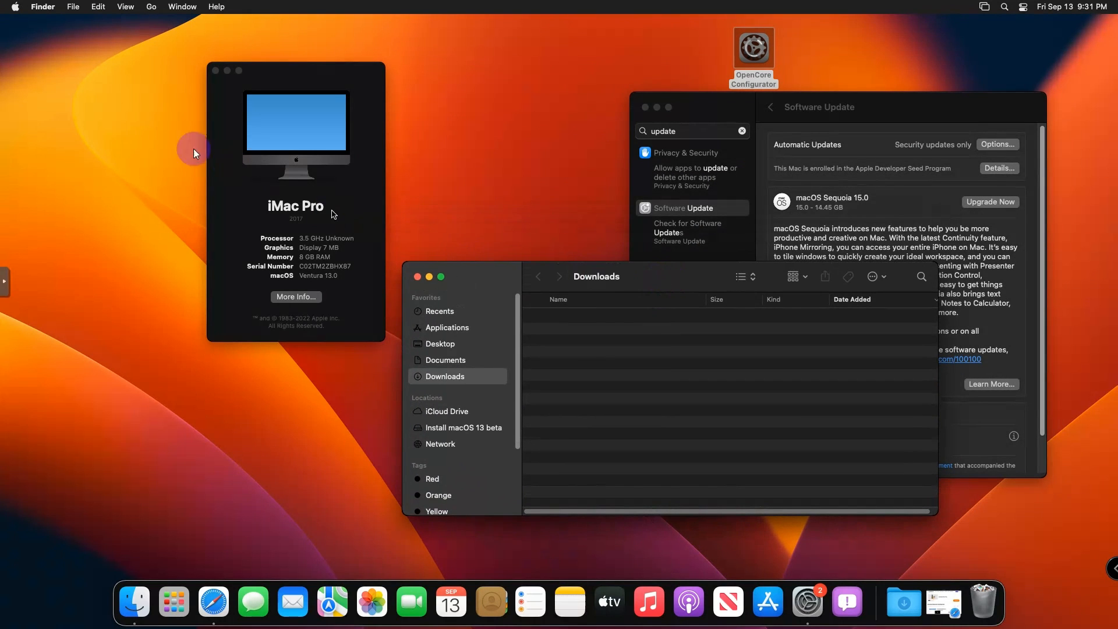
- Go to Privacy & Security in System Settings and scroll down to the Security section
{"action": "left_click", "coordinate": [36, 43]}
{"action": "left_click", "coordinate": [17, 8]}
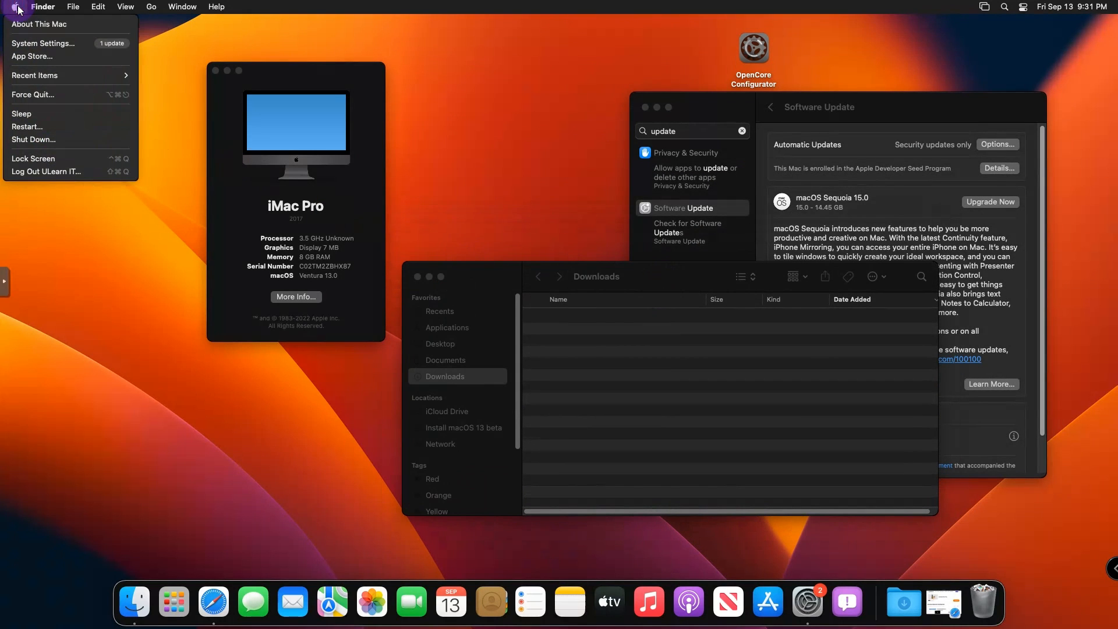
{"action": "left_click", "coordinate": [36, 43]}
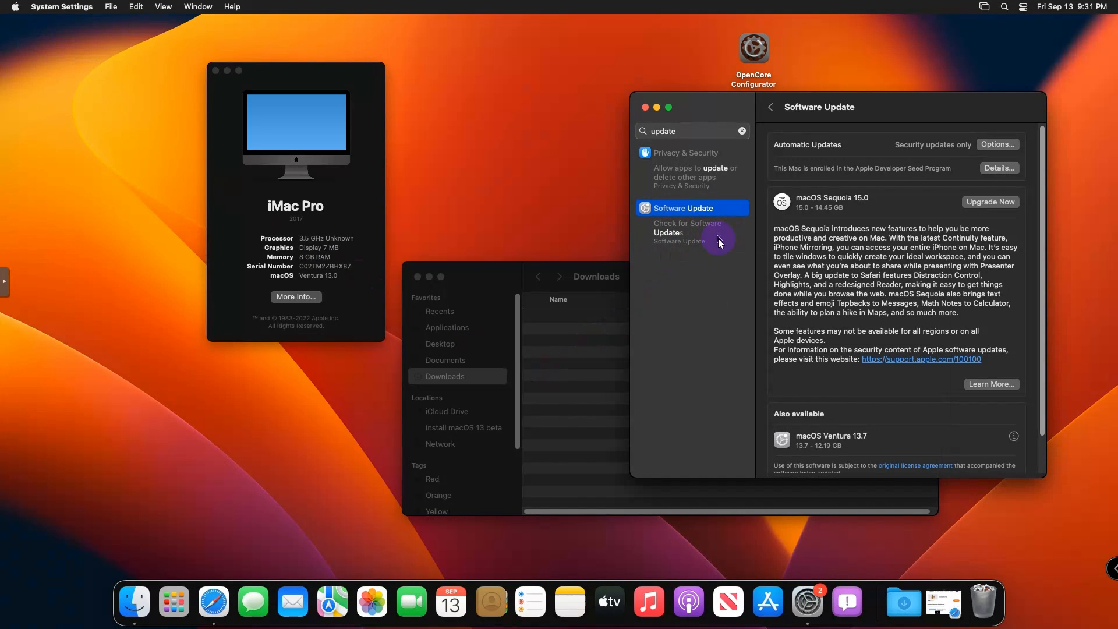
{"action": "left_click", "coordinate": [742, 131]}
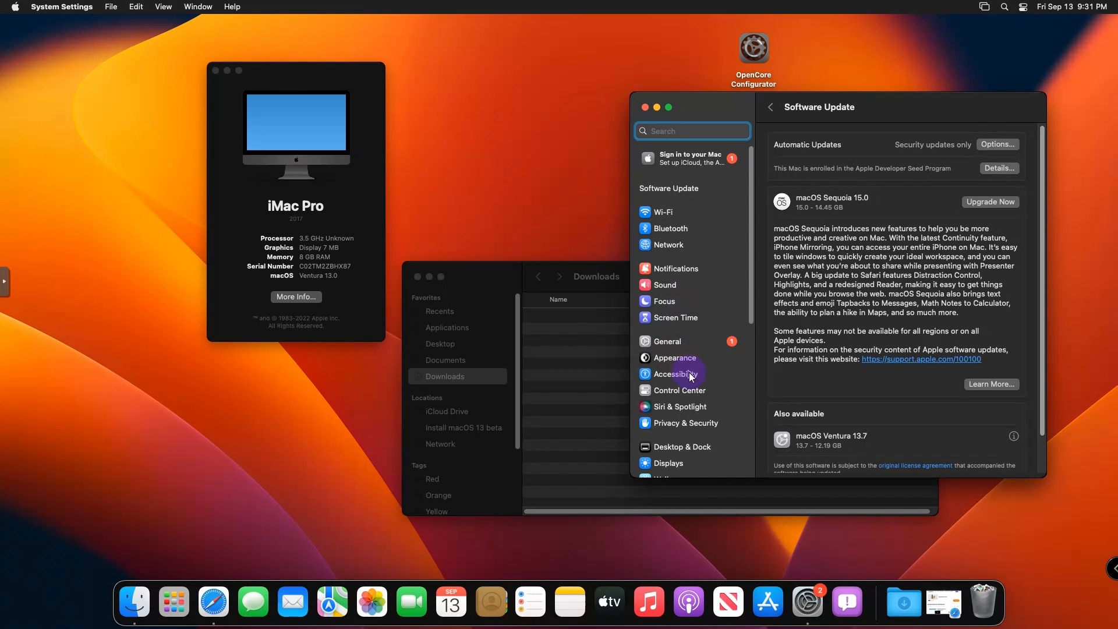
{"action": "left_click", "coordinate": [678, 347]}
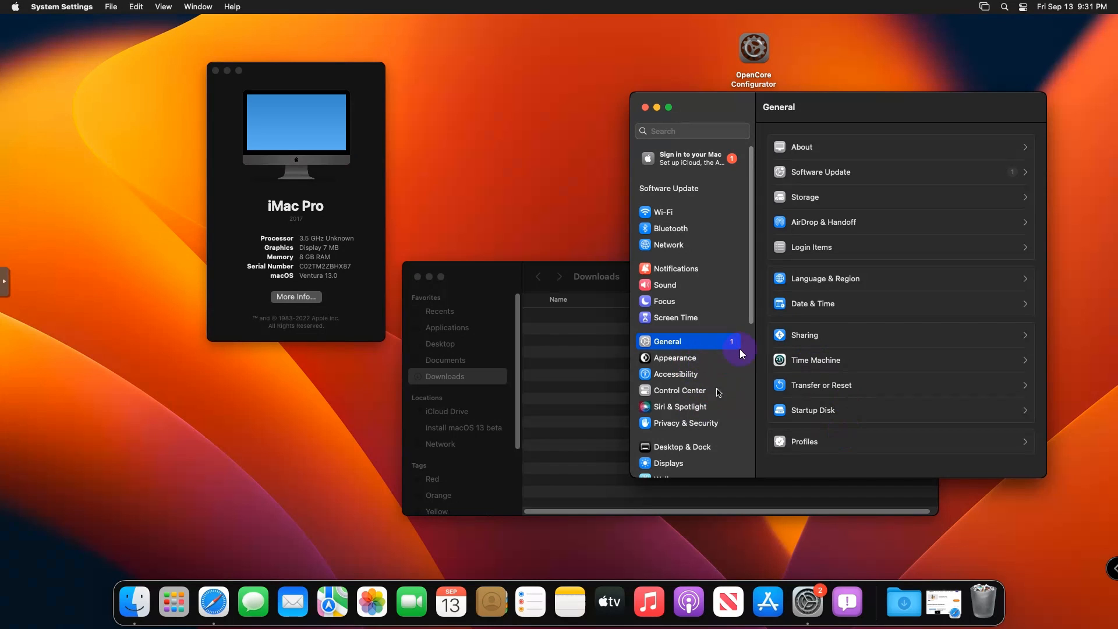
{"action": "left_click", "coordinate": [688, 425]}
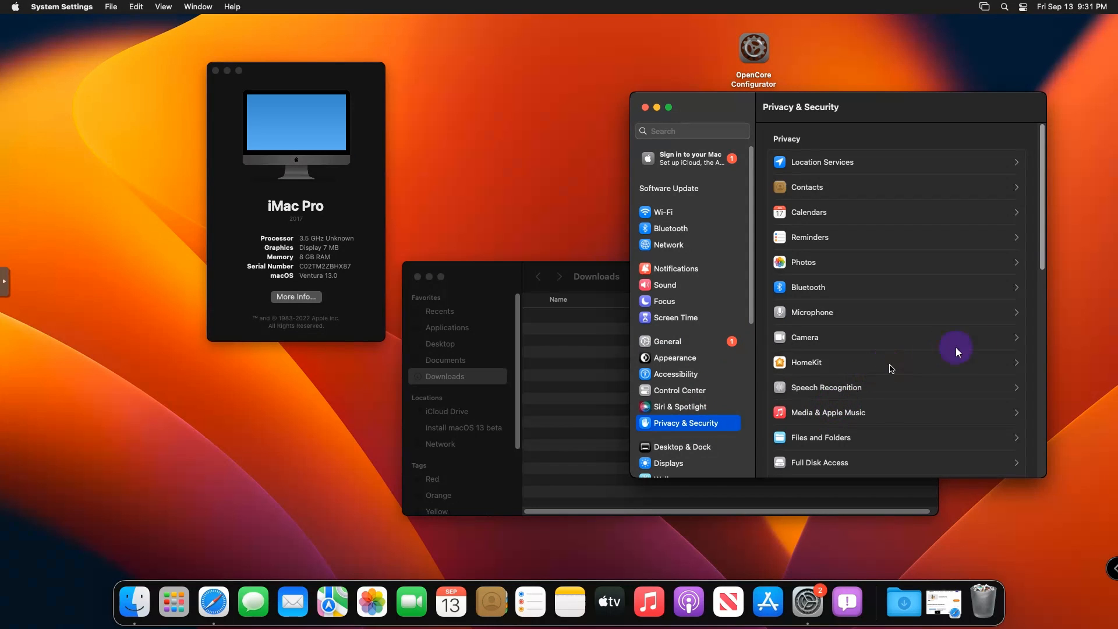
{"action": "left_click_drag", "start_coordinate": [1042, 269], "coordinate": [1035, 470]}
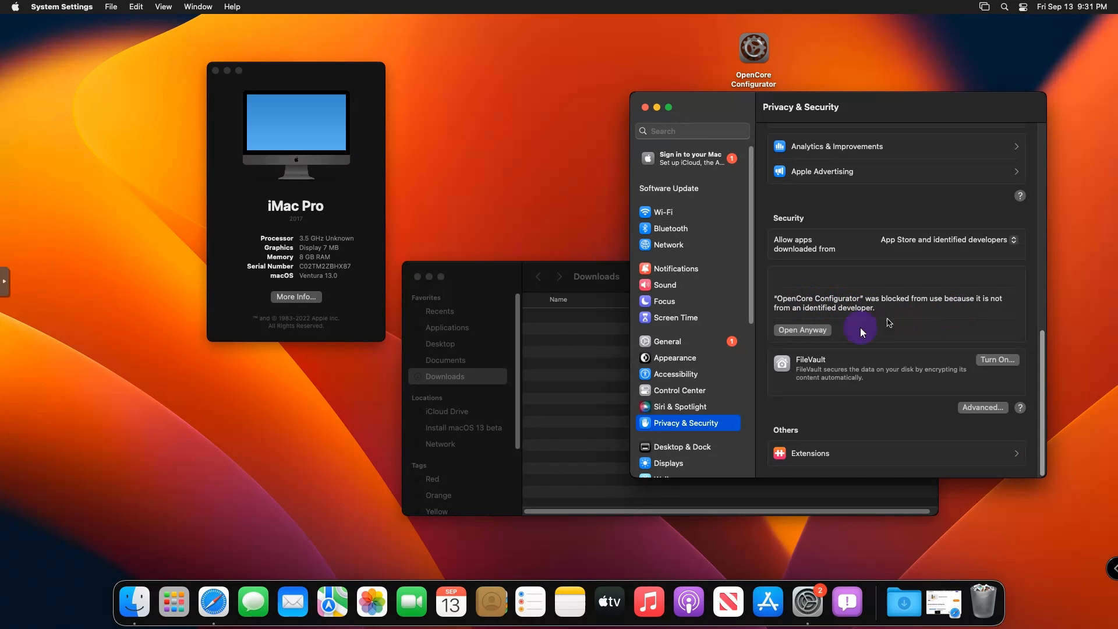
- Choose Open Anyway for OpenCore Configurator and approve it with the admin password
{"action": "left_click", "coordinate": [814, 330]}
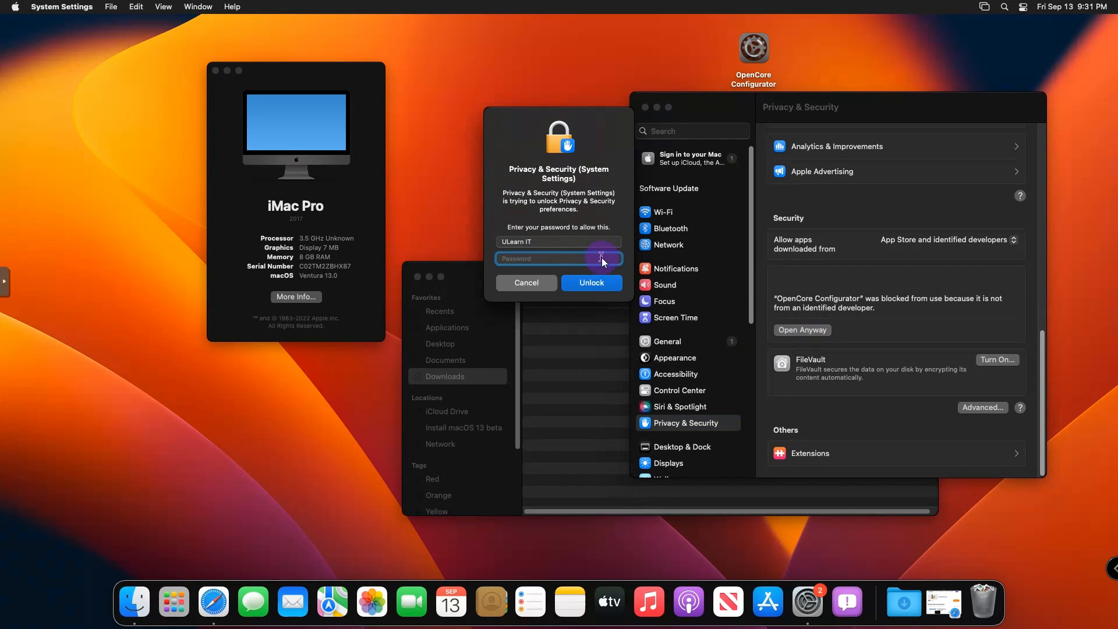
{"action": "type", "text": "••••••••••••••••"}
{"action": "key", "text": "Return"}
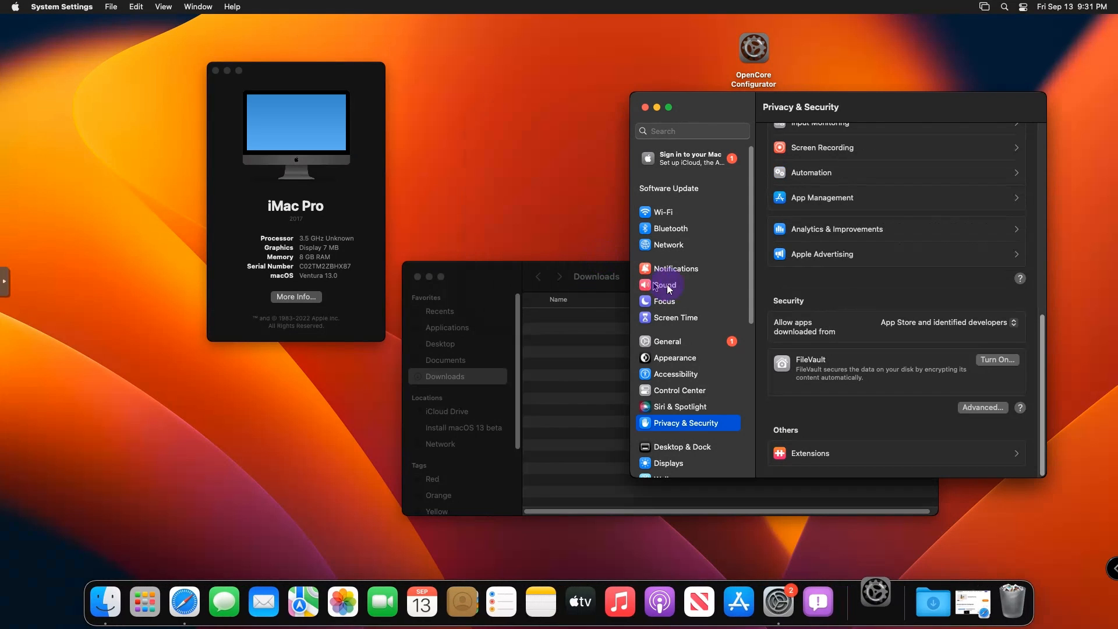
{"action": "left_click_drag", "start_coordinate": [925, 108], "coordinate": [967, 207]}
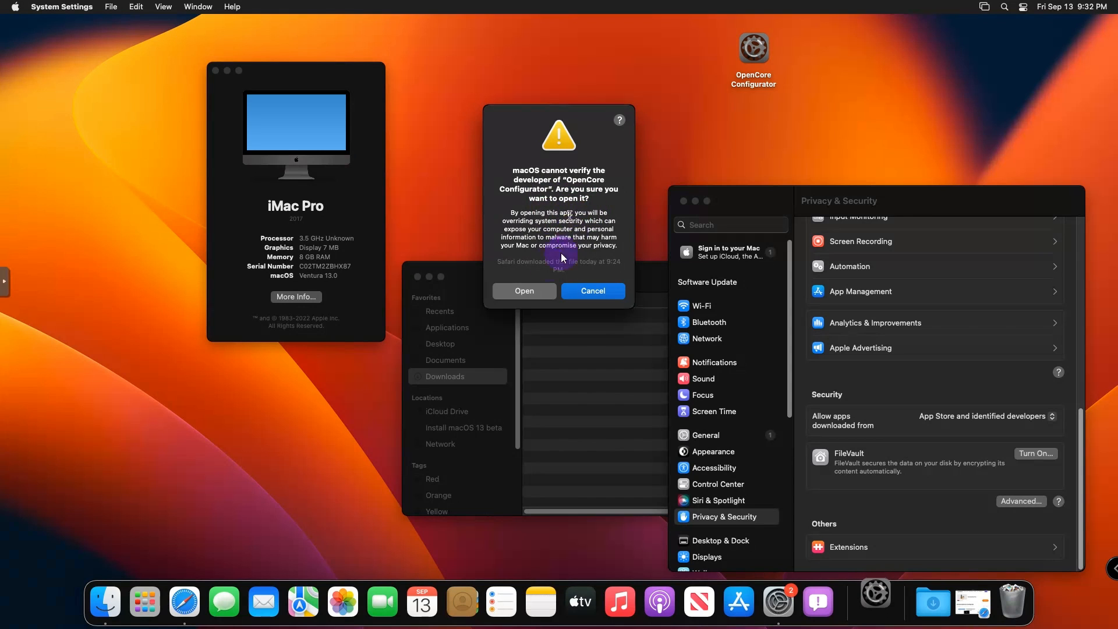
- Open OpenCore Configurator past the Gatekeeper warning and decline its update offer
{"action": "left_click", "coordinate": [522, 293]}
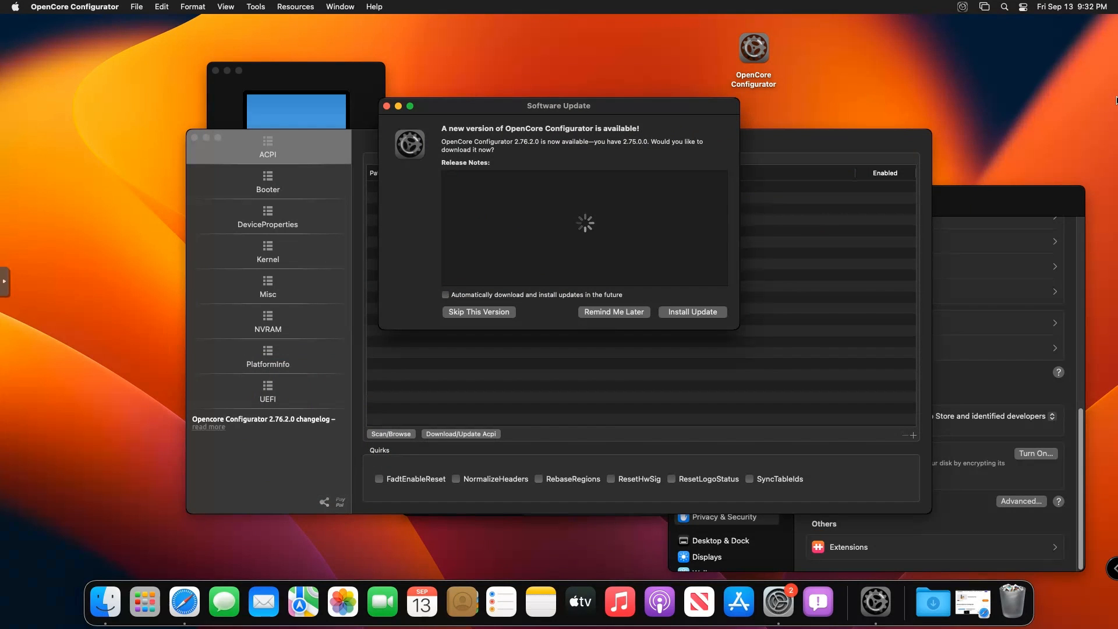
{"action": "left_click", "coordinate": [583, 313]}
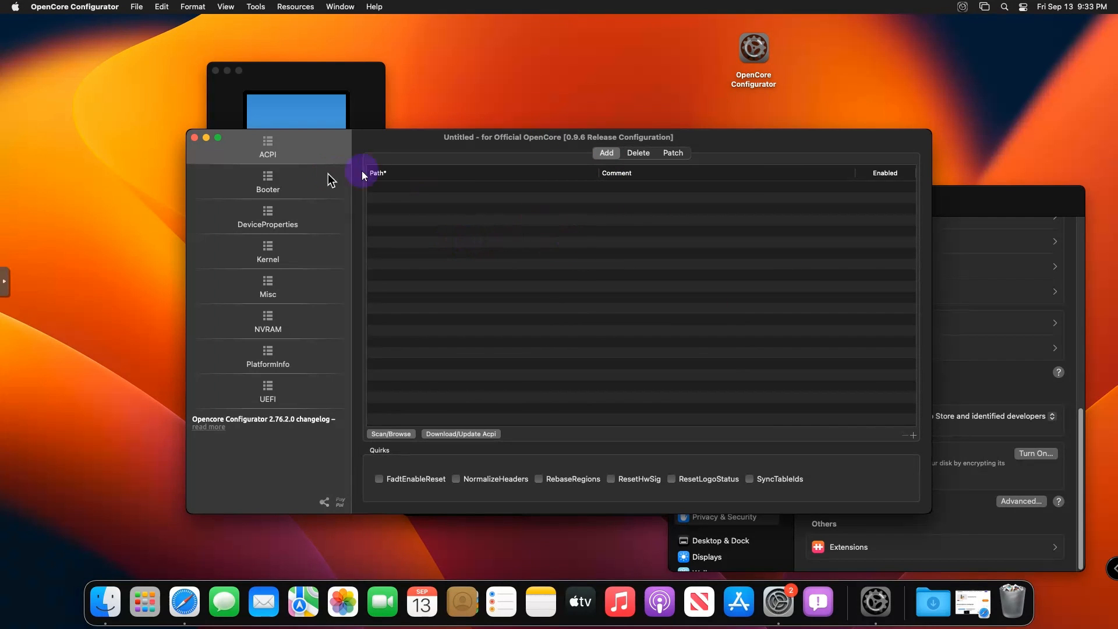
{"action": "left_click_drag", "start_coordinate": [406, 134], "coordinate": [407, 120]}
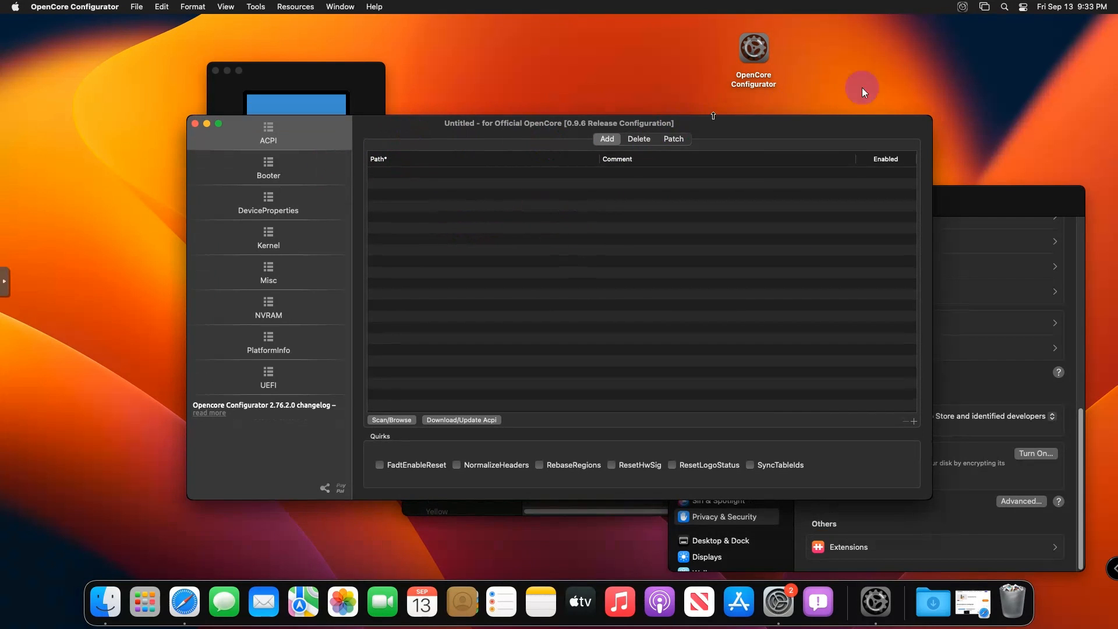
- Glance at the menu-bar EFI partition list, close the app window, and minimise System Settings
{"action": "left_click", "coordinate": [965, 7]}
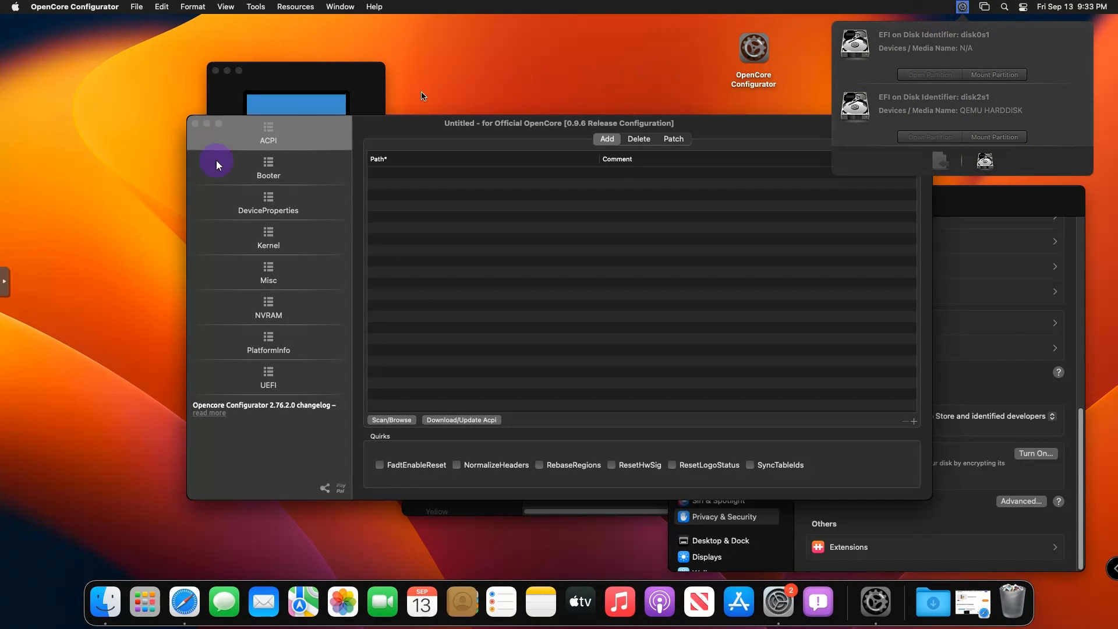
{"action": "left_click", "coordinate": [197, 128]}
{"action": "left_click", "coordinate": [196, 128]}
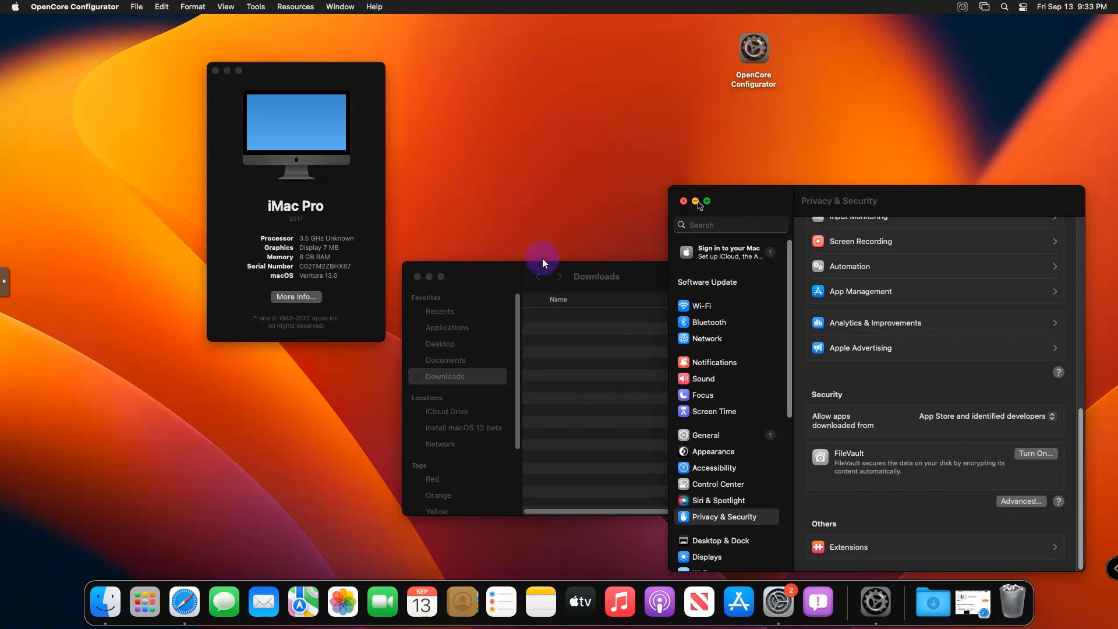
{"action": "left_click", "coordinate": [695, 200]}
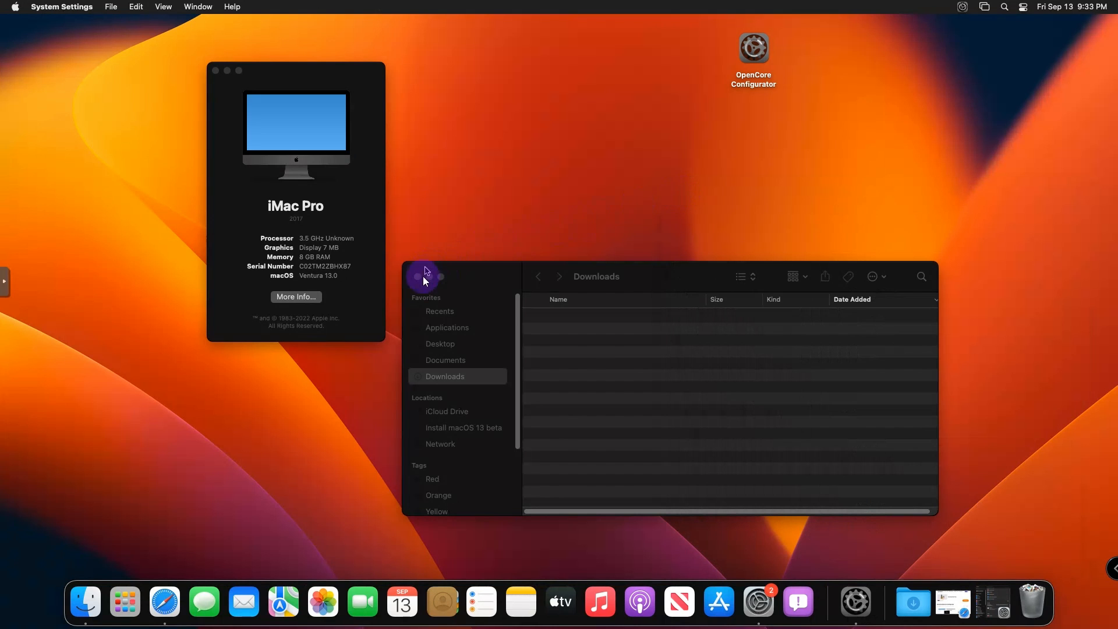
- Close the Downloads and About This Mac windows, move the app icon top-left, and show the EFI list
{"action": "left_click", "coordinate": [417, 278]}
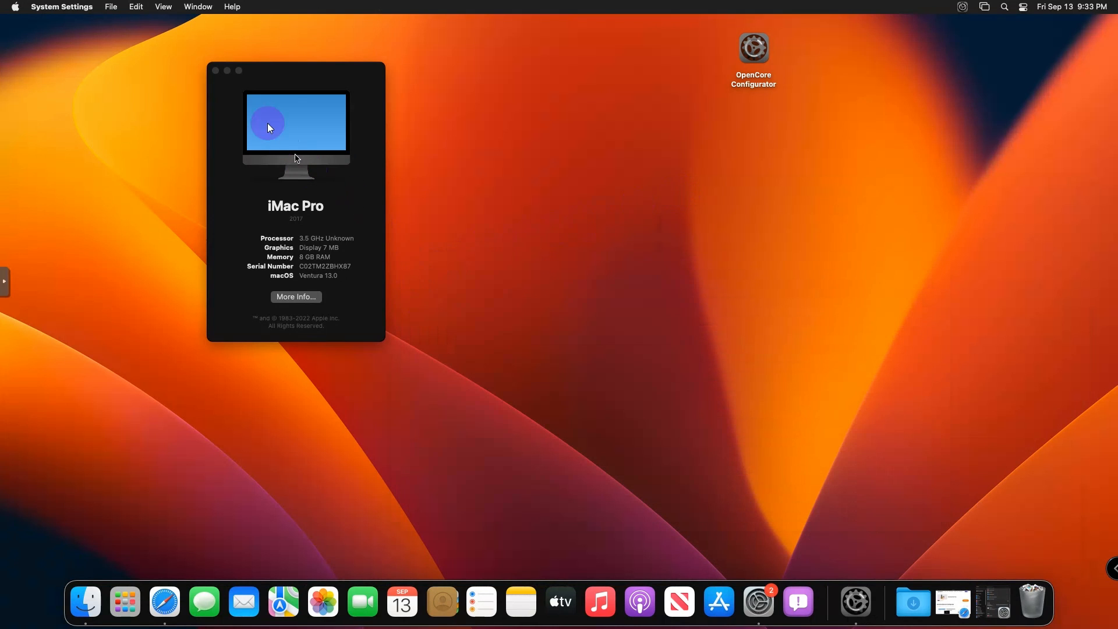
{"action": "left_click", "coordinate": [215, 71]}
{"action": "left_click_drag", "start_coordinate": [756, 50], "coordinate": [67, 55]}
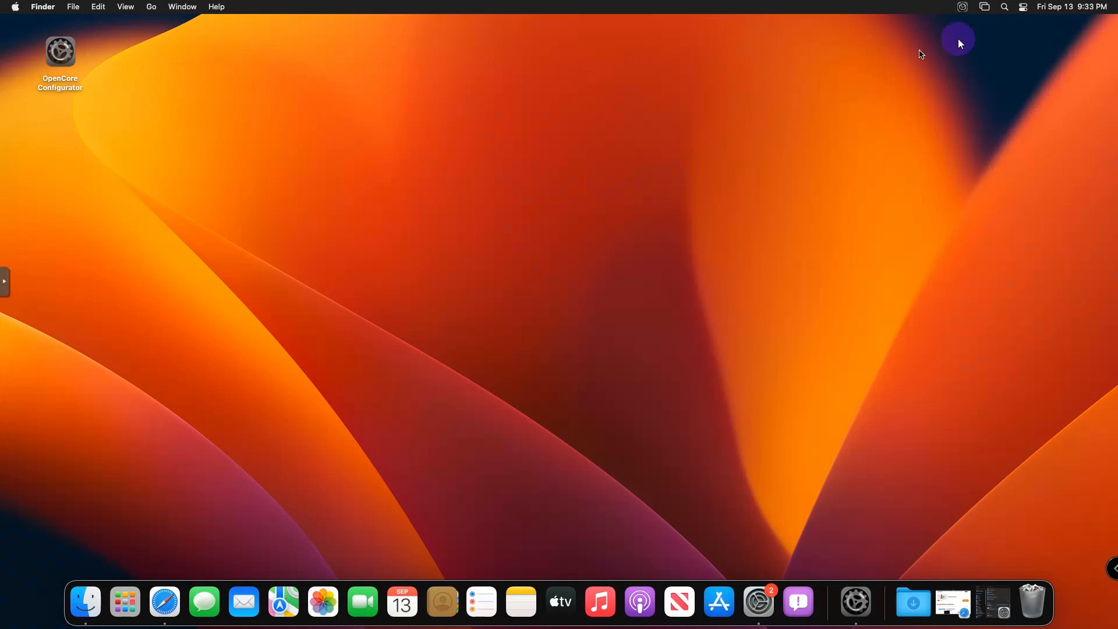
{"action": "left_click", "coordinate": [966, 13]}
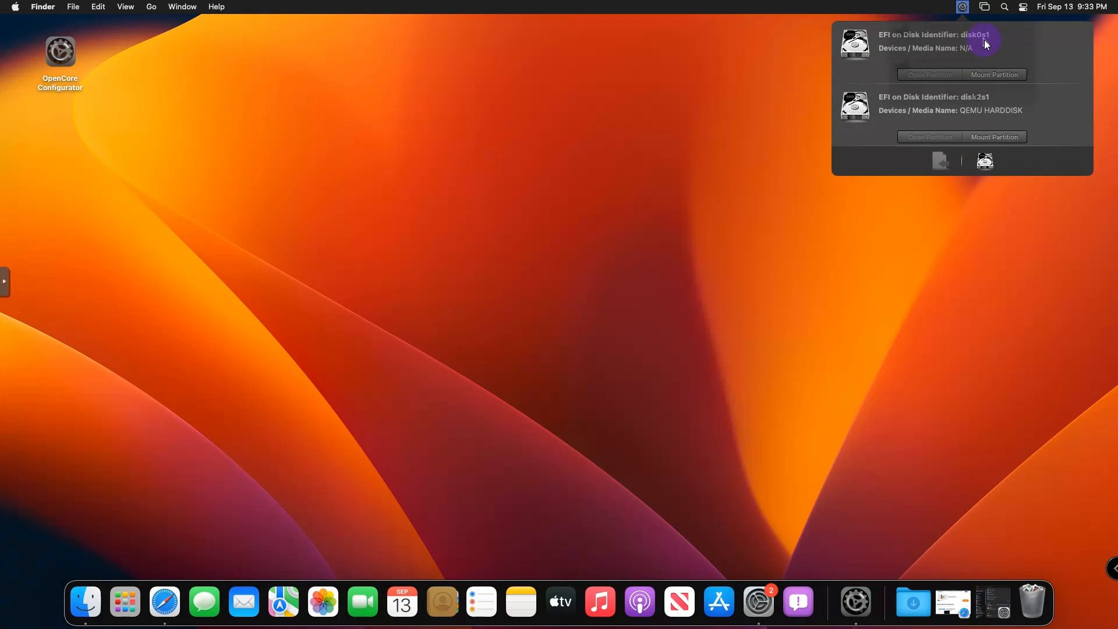
- Mount disk0s1 with the admin password, then mount disk2s1 from the menu-bar EFI list
{"action": "left_click", "coordinate": [994, 75]}
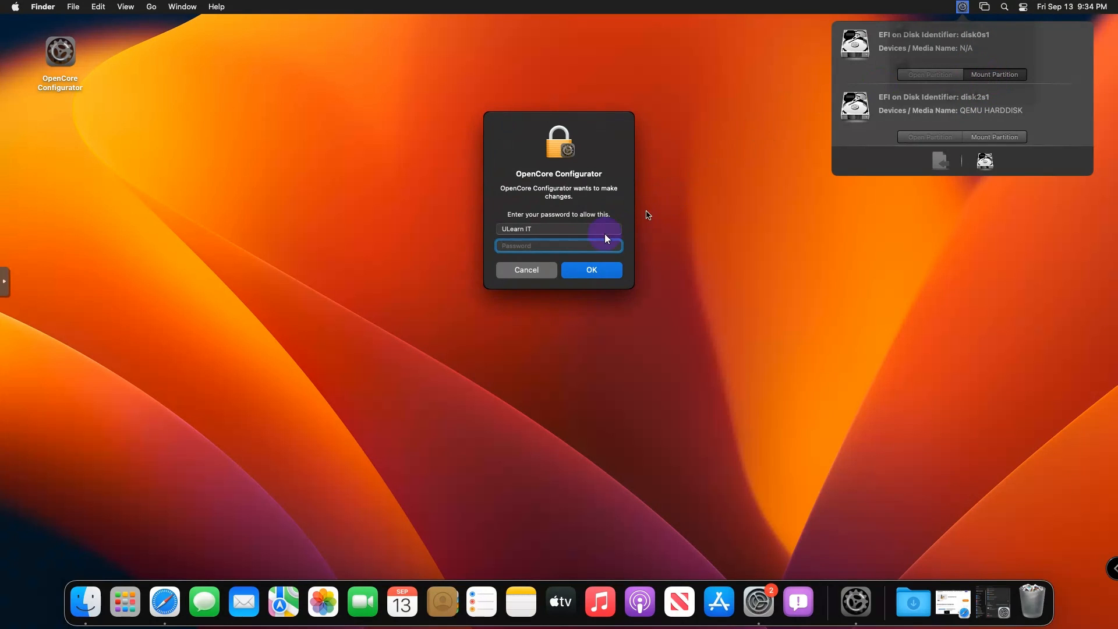
{"action": "type", "text": "••••••••••••••••••"}
{"action": "key", "text": "Return"}
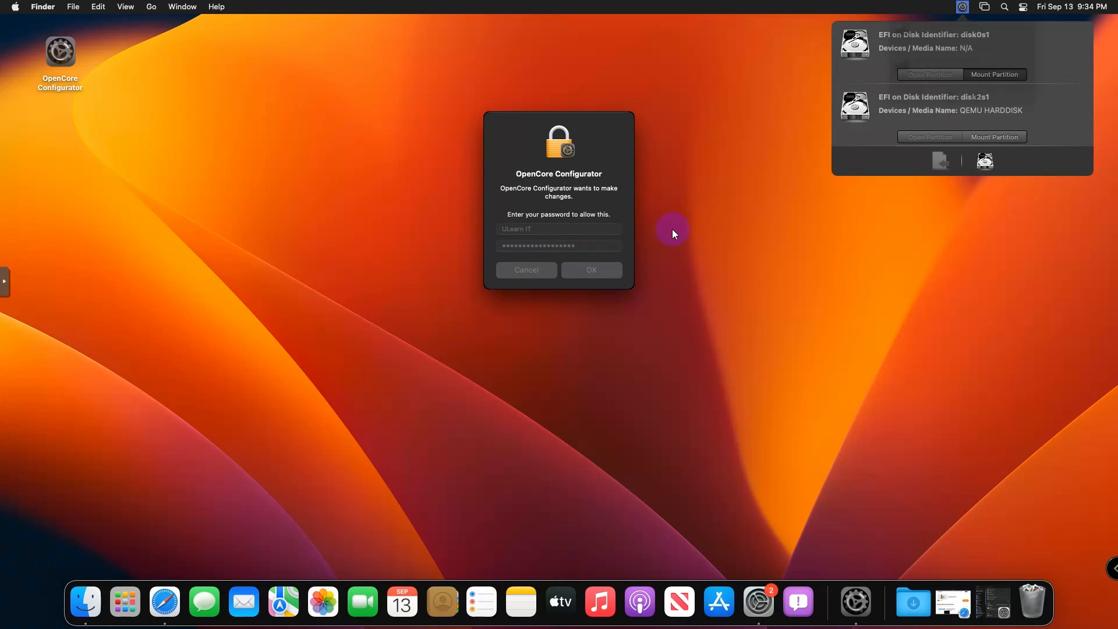
{"action": "left_click", "coordinate": [963, 7]}
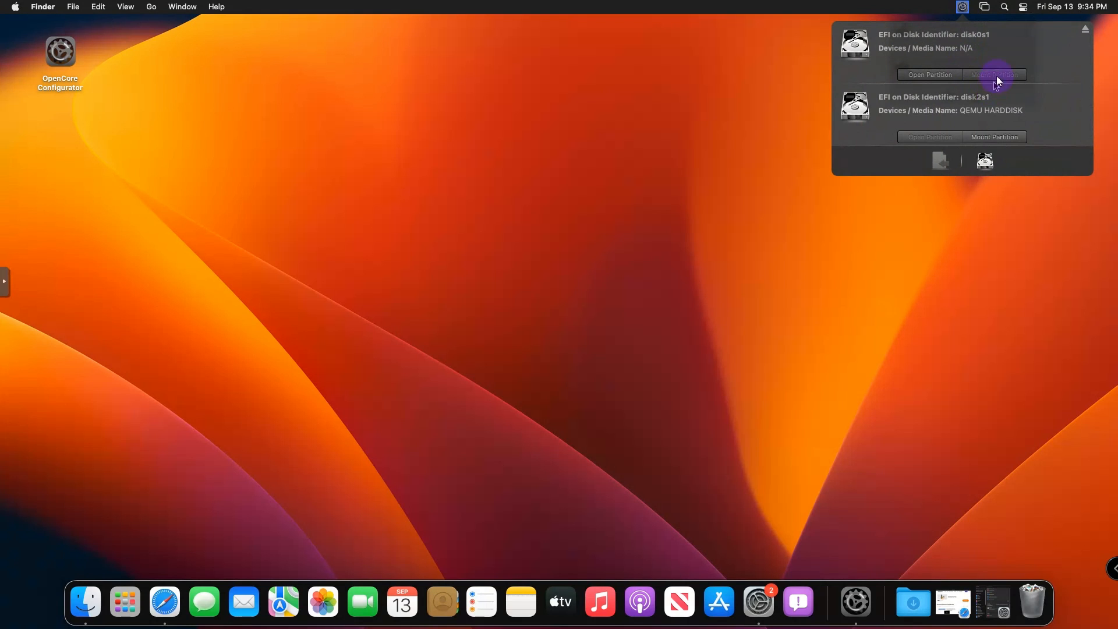
{"action": "left_click", "coordinate": [994, 139]}
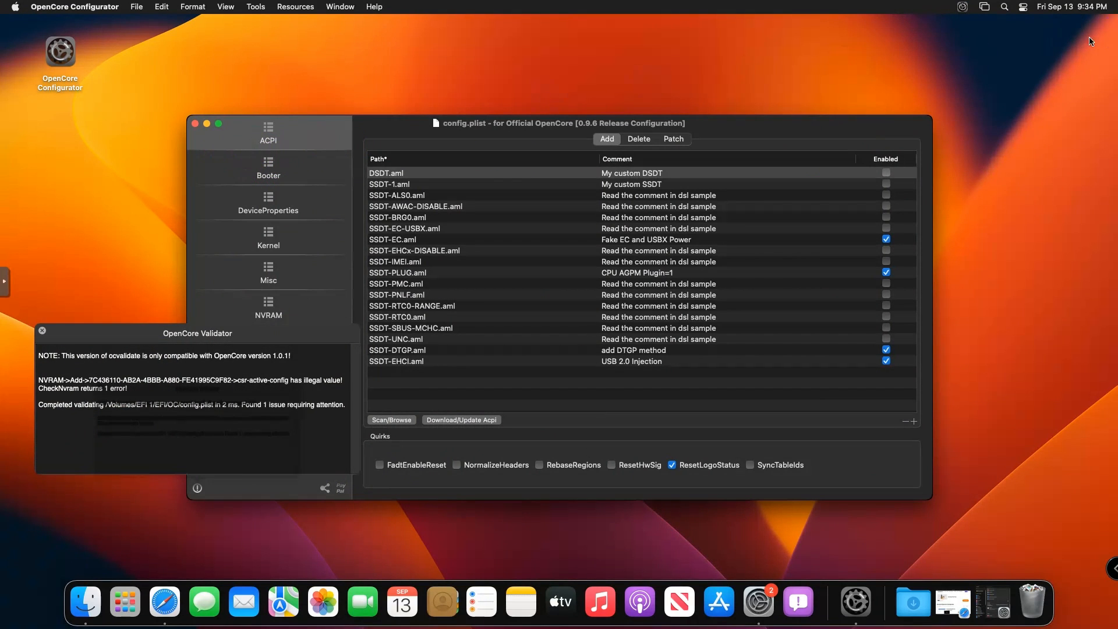
- Mount and open both EFI partitions, including disk2s1, in Finder from the OpenCore menu-bar list
{"action": "left_click", "coordinate": [963, 7]}
{"action": "left_click", "coordinate": [941, 58]}
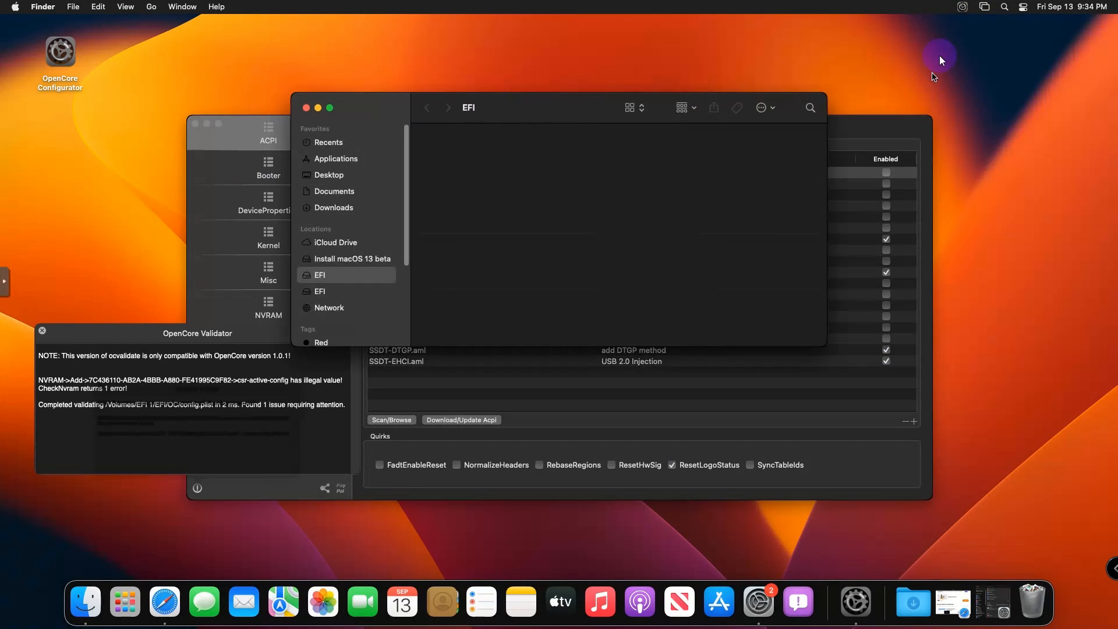
{"action": "left_click", "coordinate": [963, 7]}
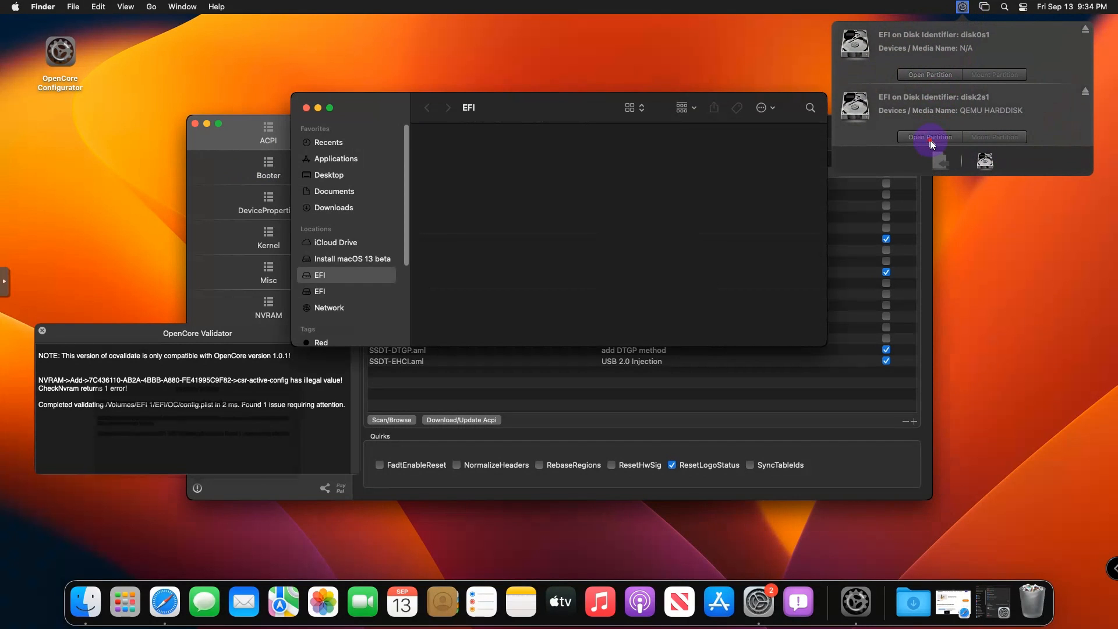
{"action": "left_click", "coordinate": [931, 140]}
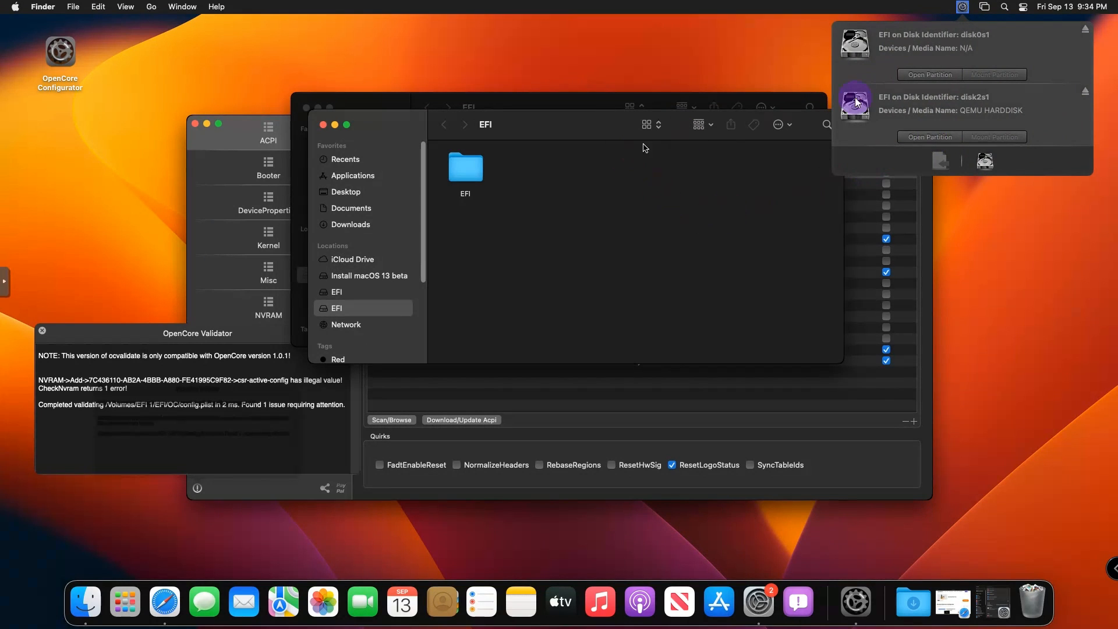
{"action": "left_click", "coordinate": [580, 127]}
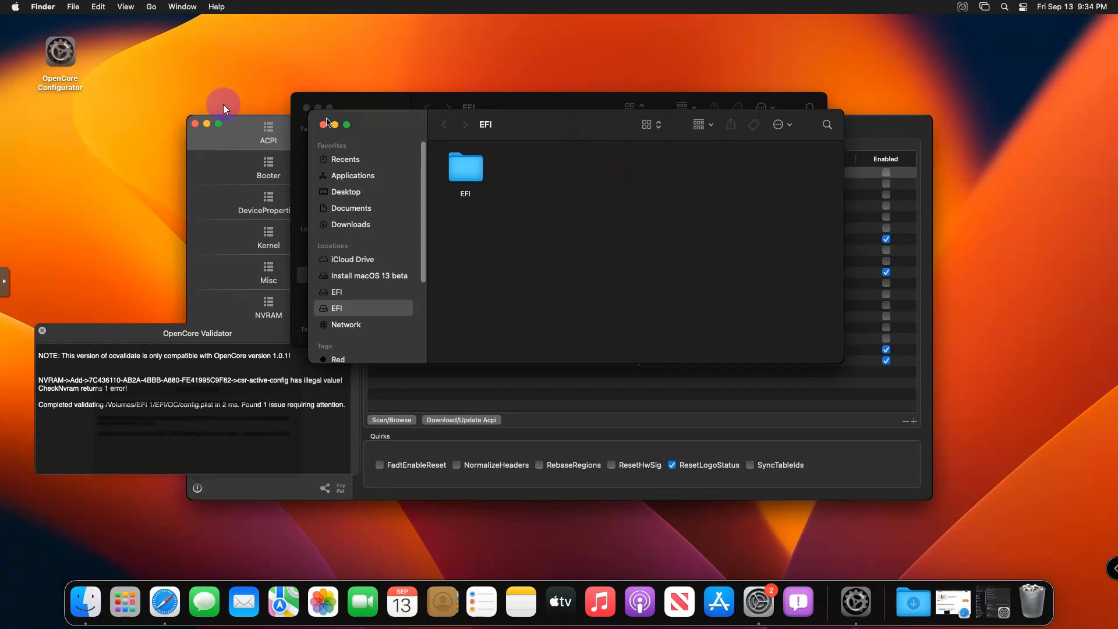
- Quit OpenCore Configurator, arrange the two EFI windows, and check the EFI folder's BOOT and OC contents
{"action": "left_click", "coordinate": [194, 124]}
{"action": "left_click", "coordinate": [195, 124]}
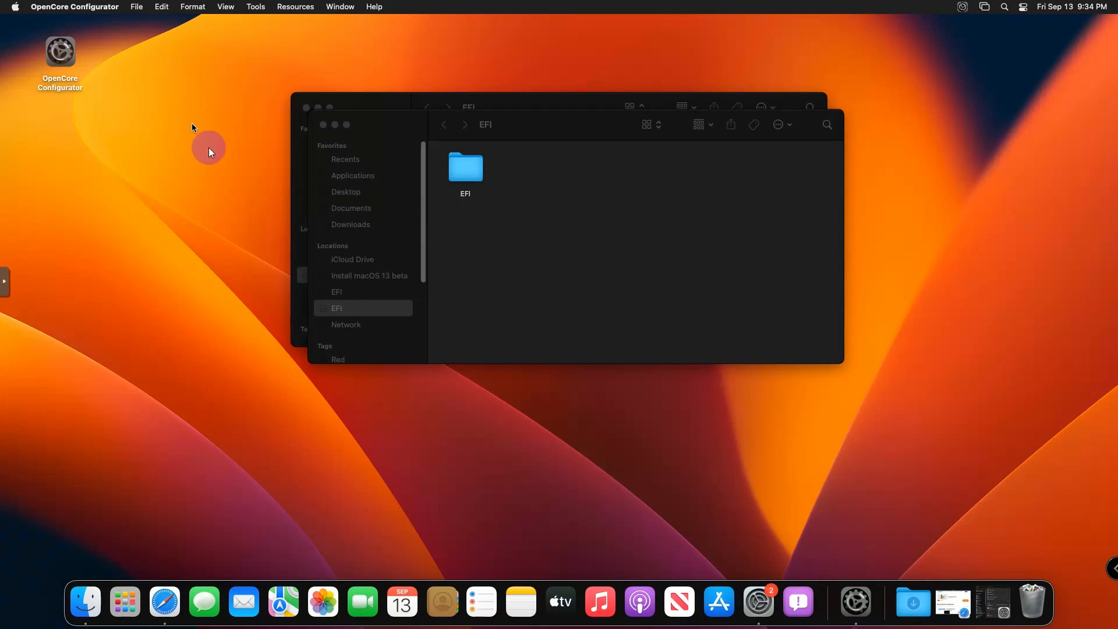
{"action": "left_click_drag", "start_coordinate": [559, 125], "coordinate": [811, 273]}
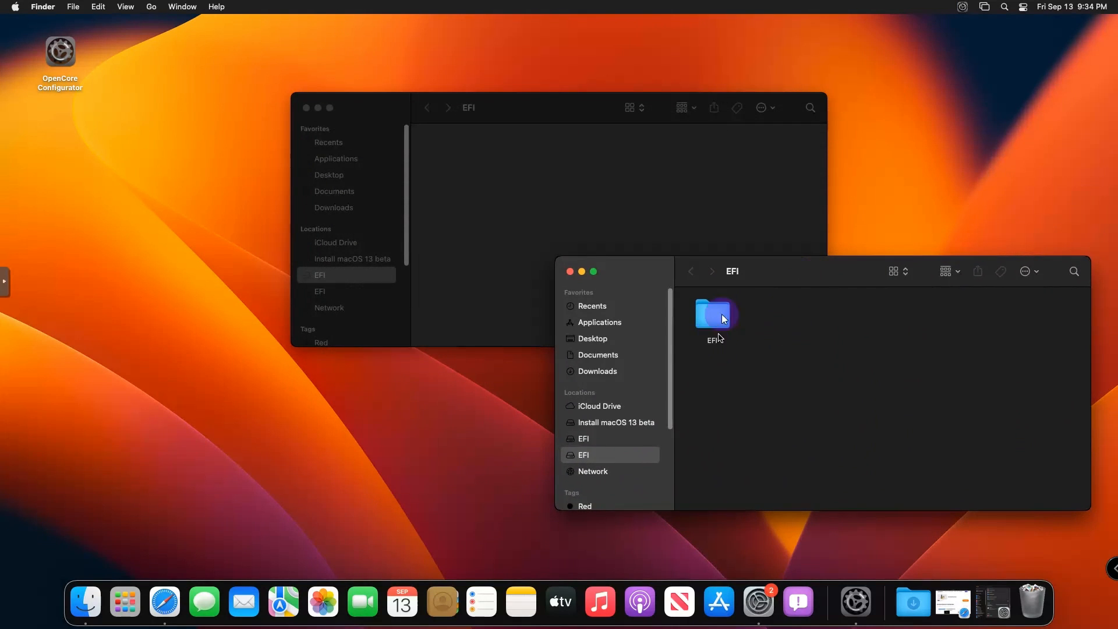
{"action": "left_click_drag", "start_coordinate": [537, 103], "coordinate": [455, 9]}
{"action": "left_click_drag", "start_coordinate": [795, 256], "coordinate": [787, 312]}
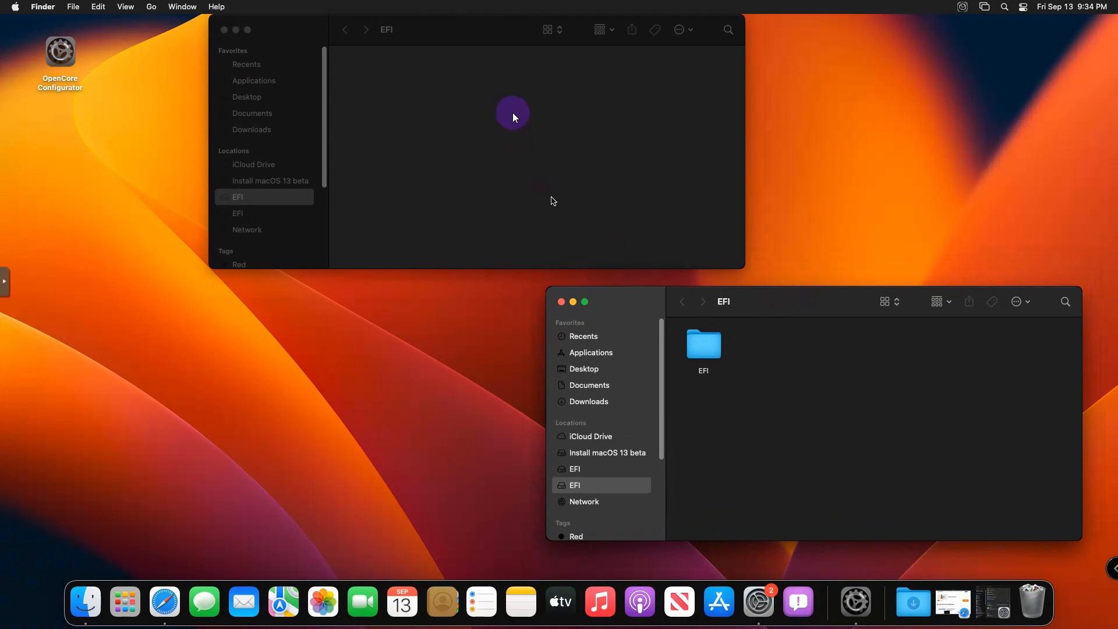
{"action": "double_click", "coordinate": [715, 356]}
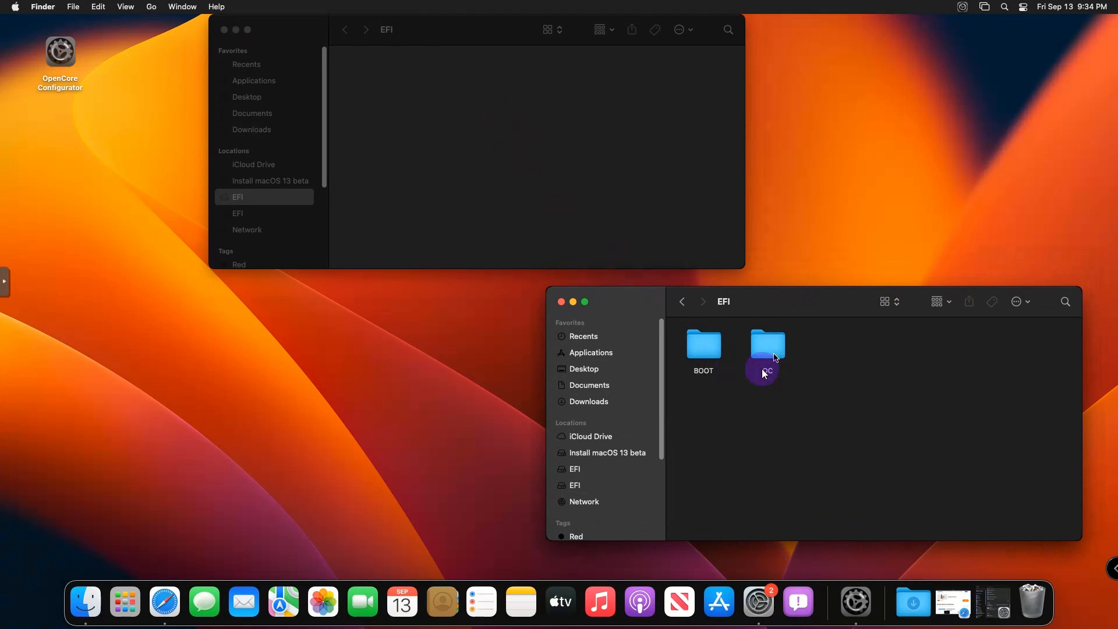
{"action": "left_click", "coordinate": [684, 302]}
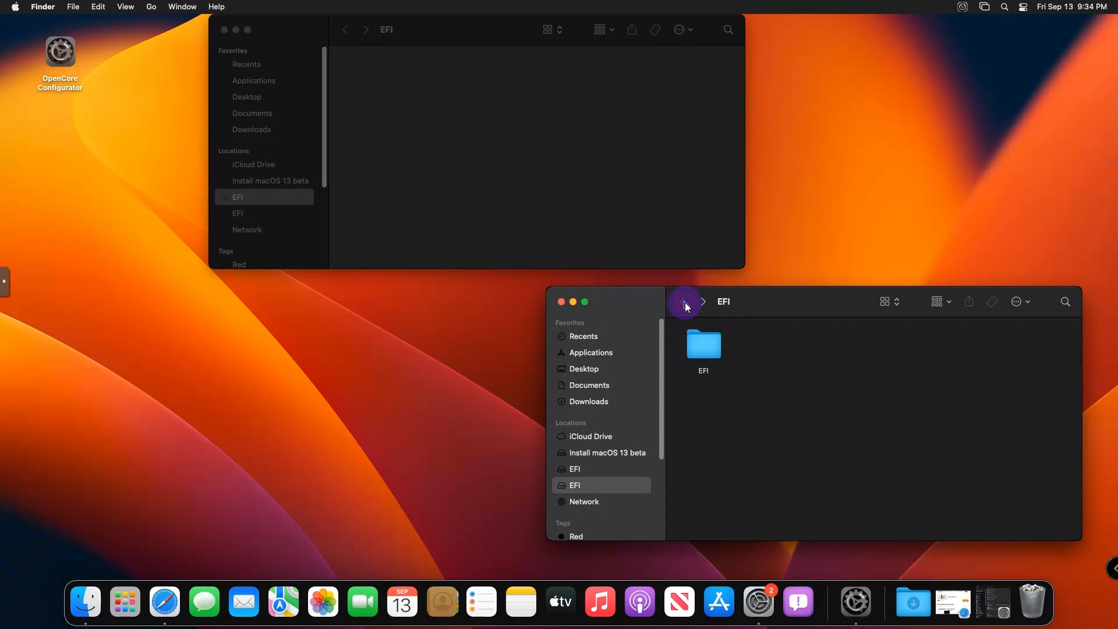
- Copy the EFI folder and paste it into the empty EFI volume's window
{"action": "right_click", "coordinate": [704, 348]}
{"action": "left_click", "coordinate": [739, 455]}
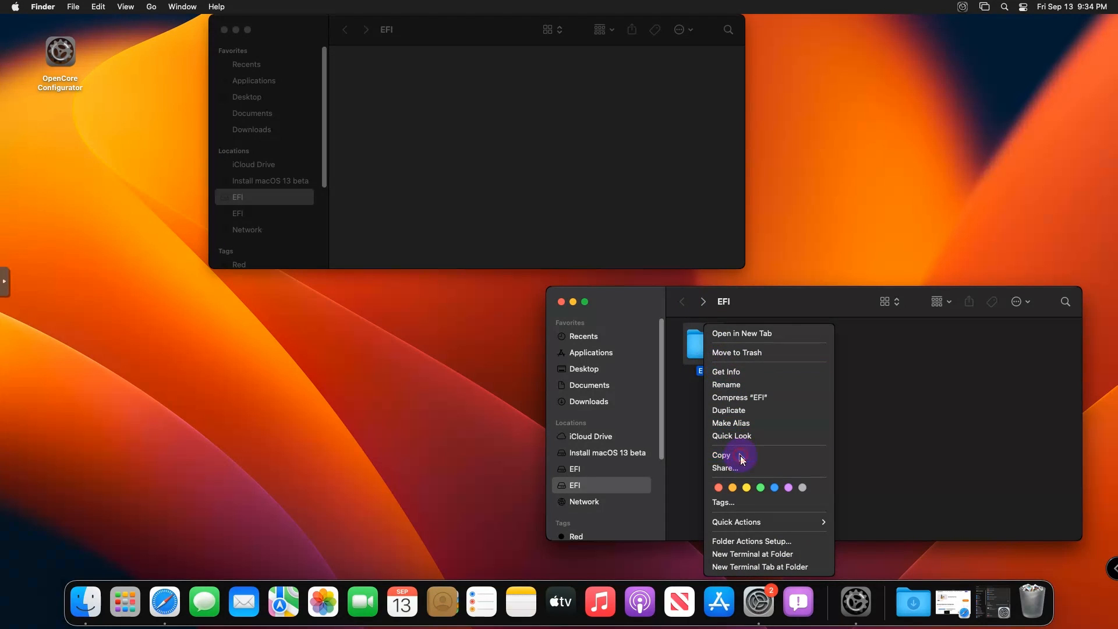
{"action": "right_click", "coordinate": [505, 98]}
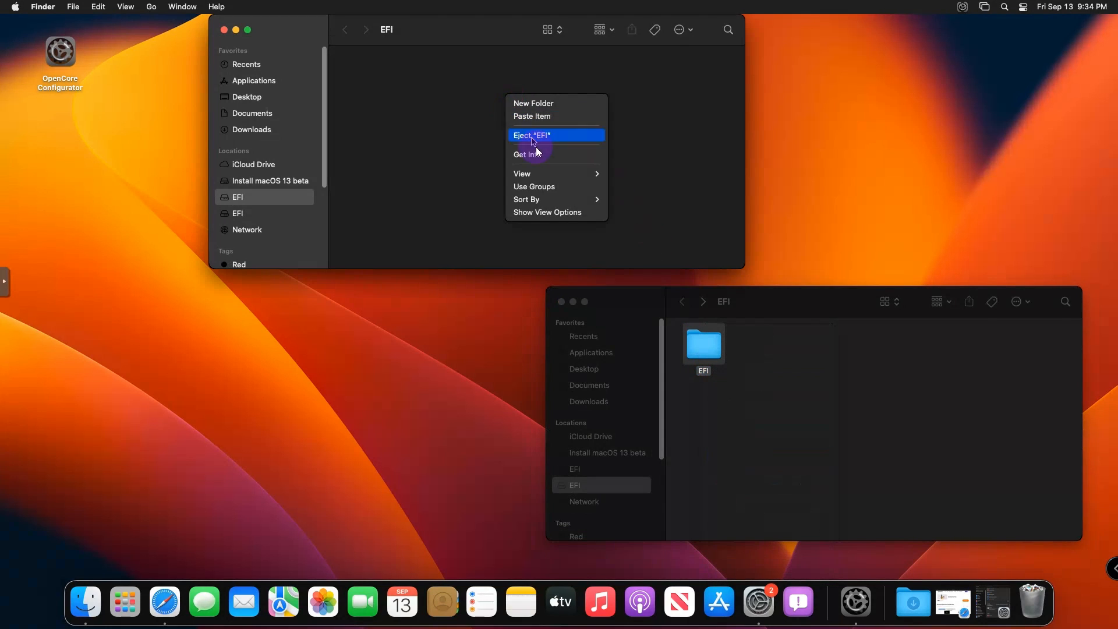
{"action": "left_click", "coordinate": [533, 118]}
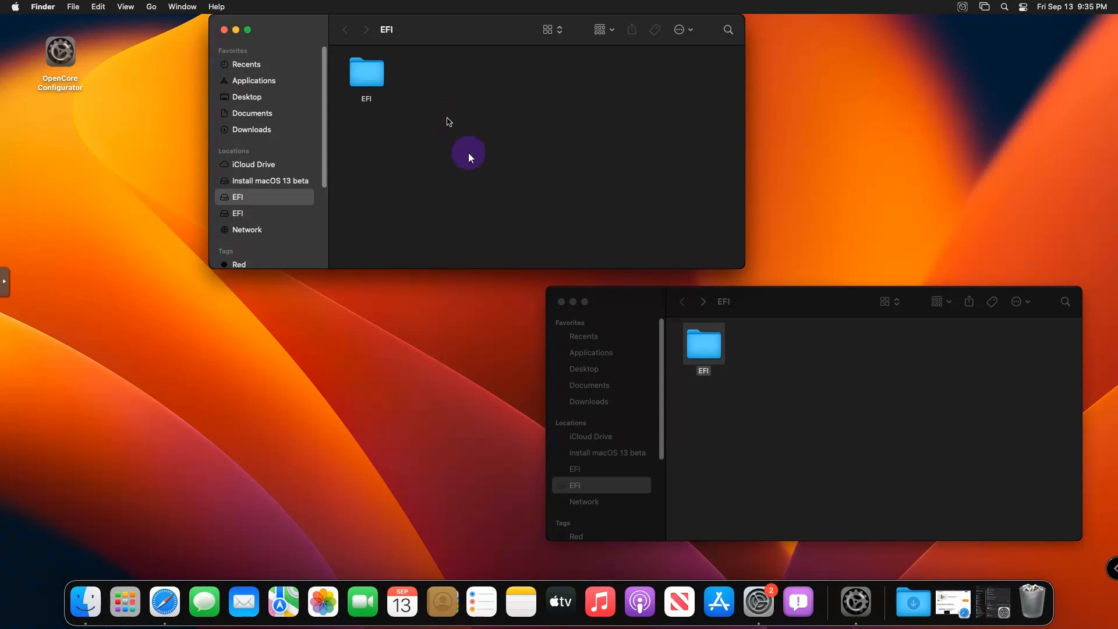
{"action": "left_click", "coordinate": [845, 408]}
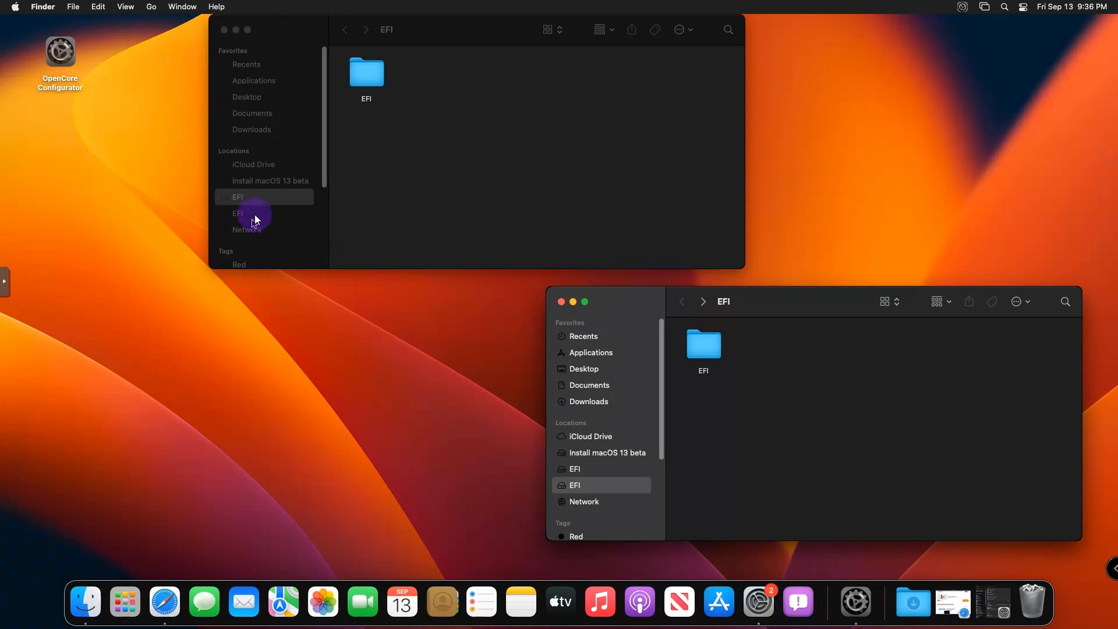
- Close both EFI Finder windows
{"action": "left_click", "coordinate": [327, 336]}
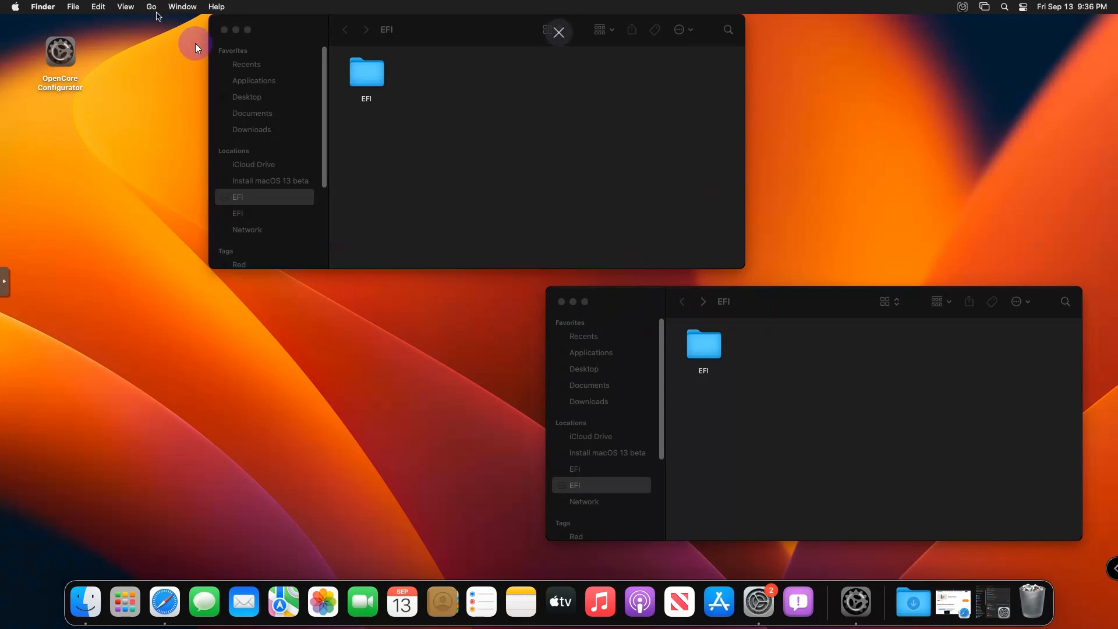
{"action": "left_click", "coordinate": [226, 35]}
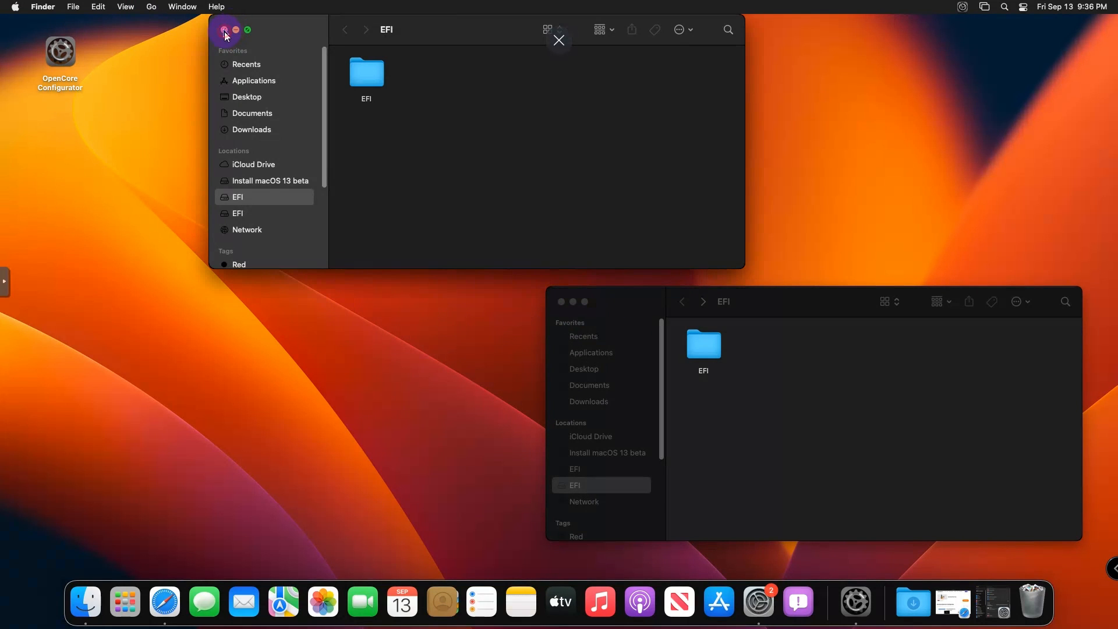
{"action": "left_click", "coordinate": [225, 31]}
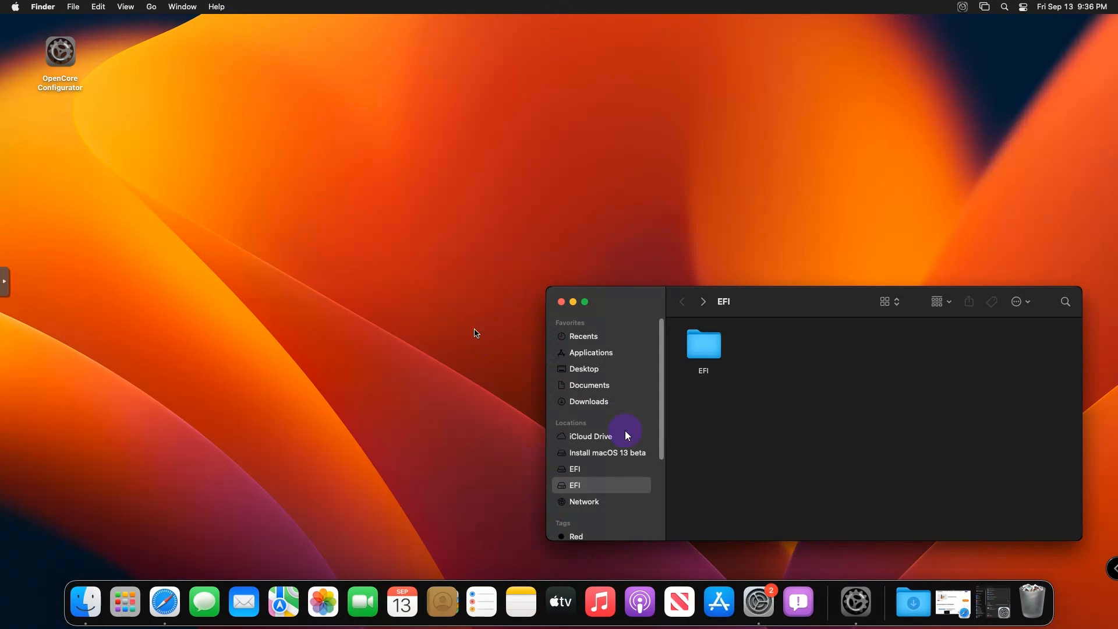
{"action": "left_click", "coordinate": [562, 302]}
- Shut down macOS from the Apple menu and exit noVNC fullscreen
{"action": "left_click", "coordinate": [15, 7]}
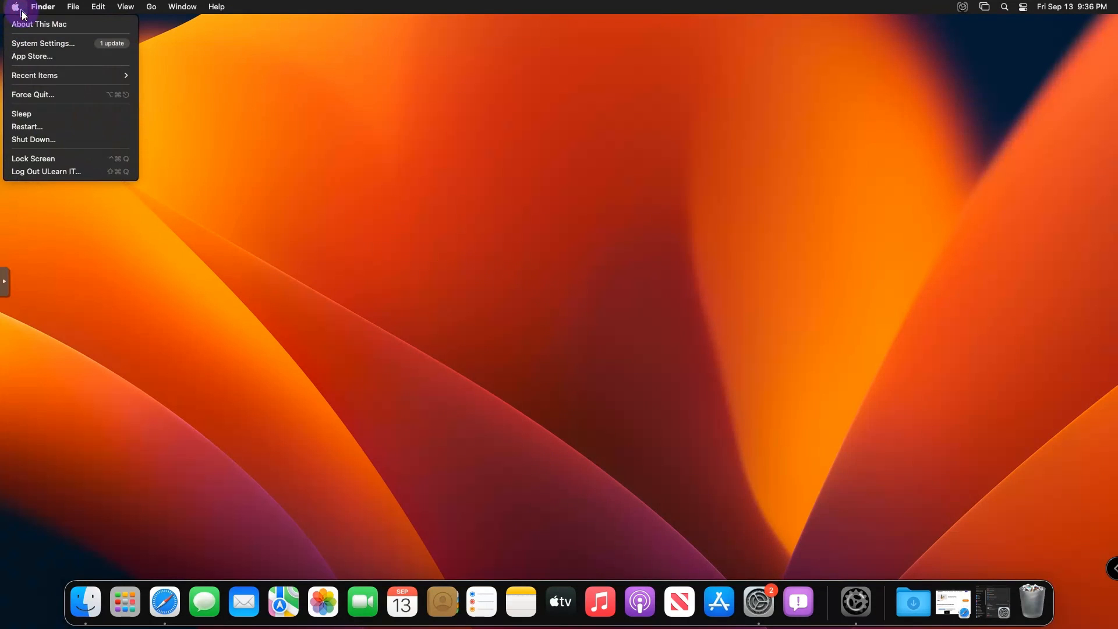
{"action": "left_click", "coordinate": [33, 139]}
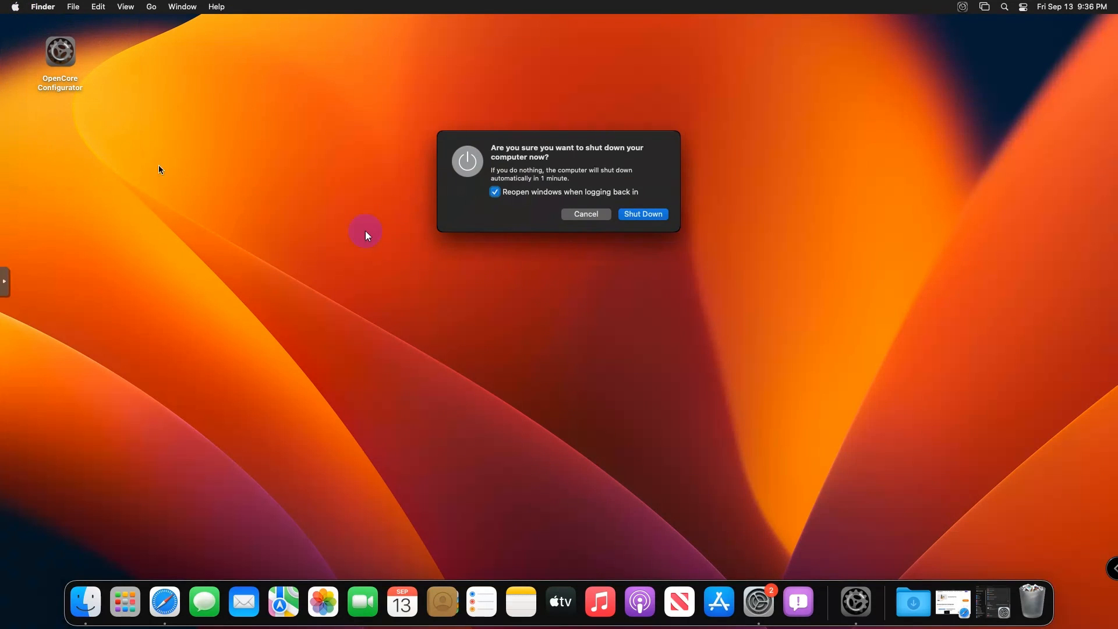
{"action": "left_click", "coordinate": [649, 215]}
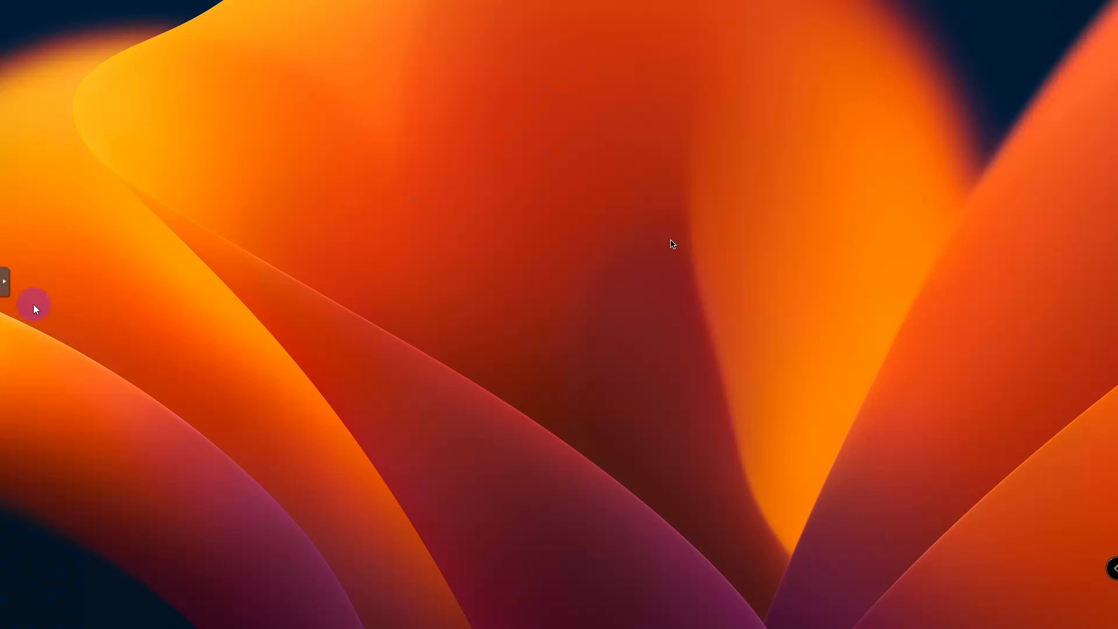
{"action": "left_click", "coordinate": [3, 287]}
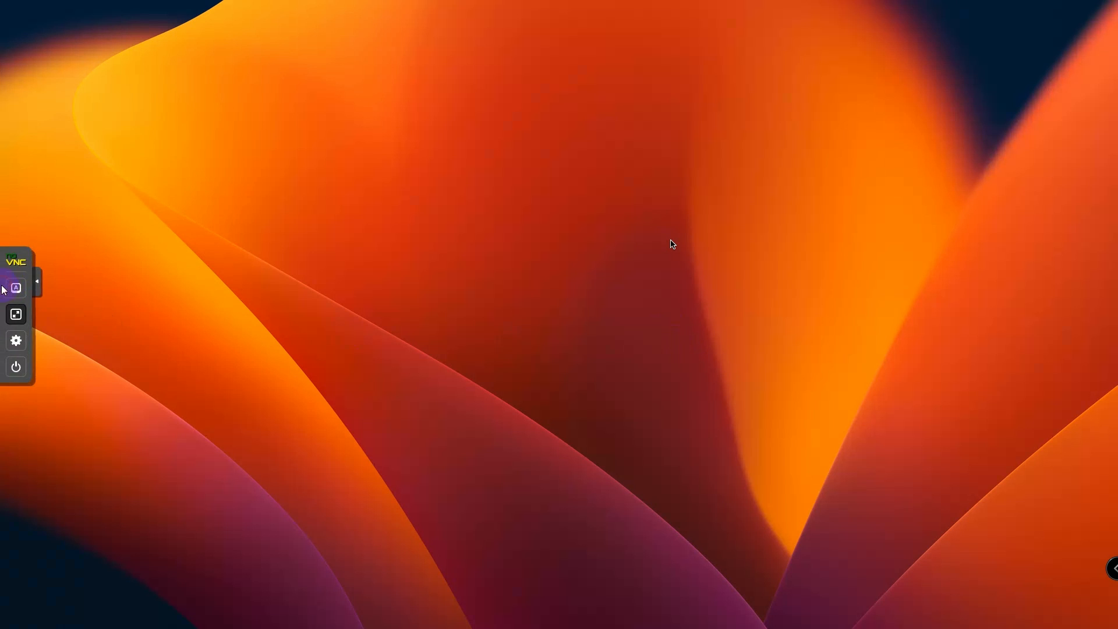
{"action": "left_click", "coordinate": [21, 316]}
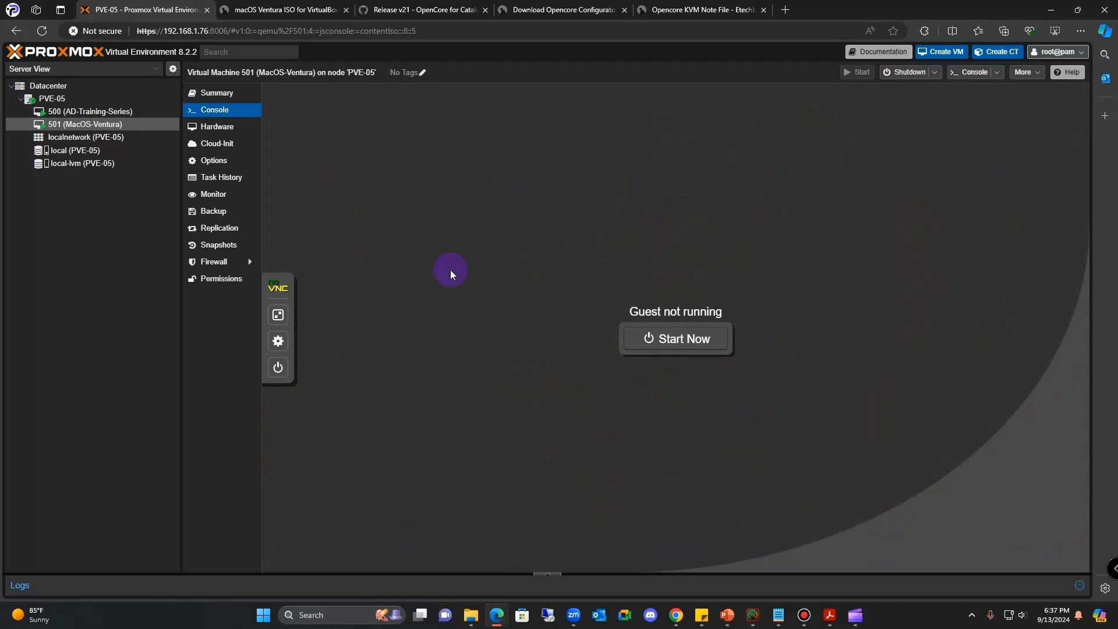
- Detach the OpenCore ISO, Hard Disk (ide2), from VM 501's hardware
{"action": "left_click", "coordinate": [228, 128]}
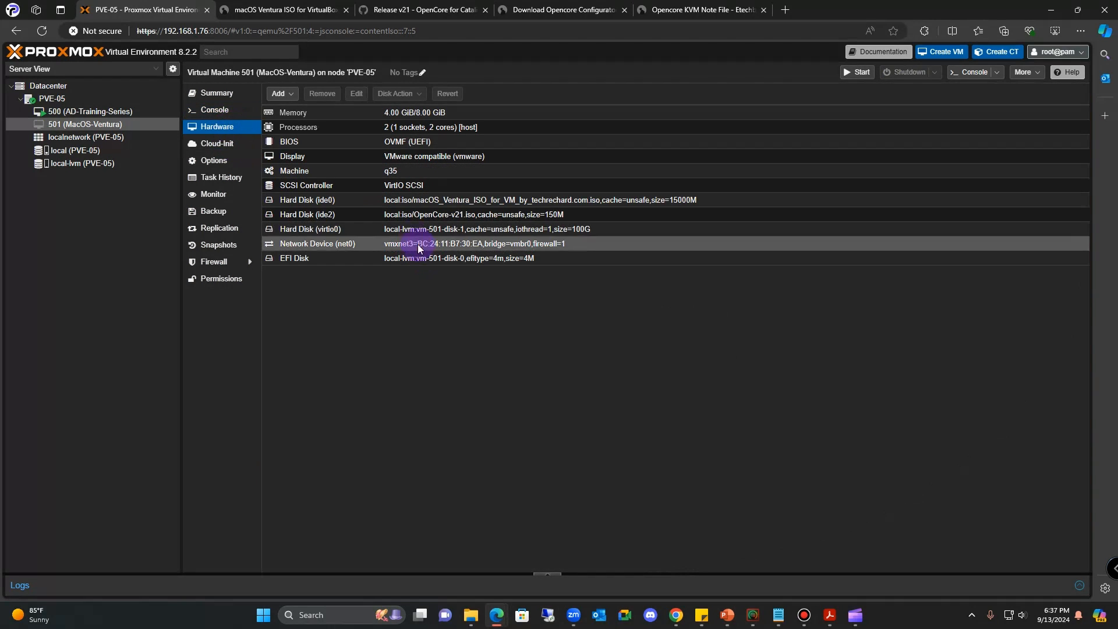
{"action": "left_click", "coordinate": [376, 201]}
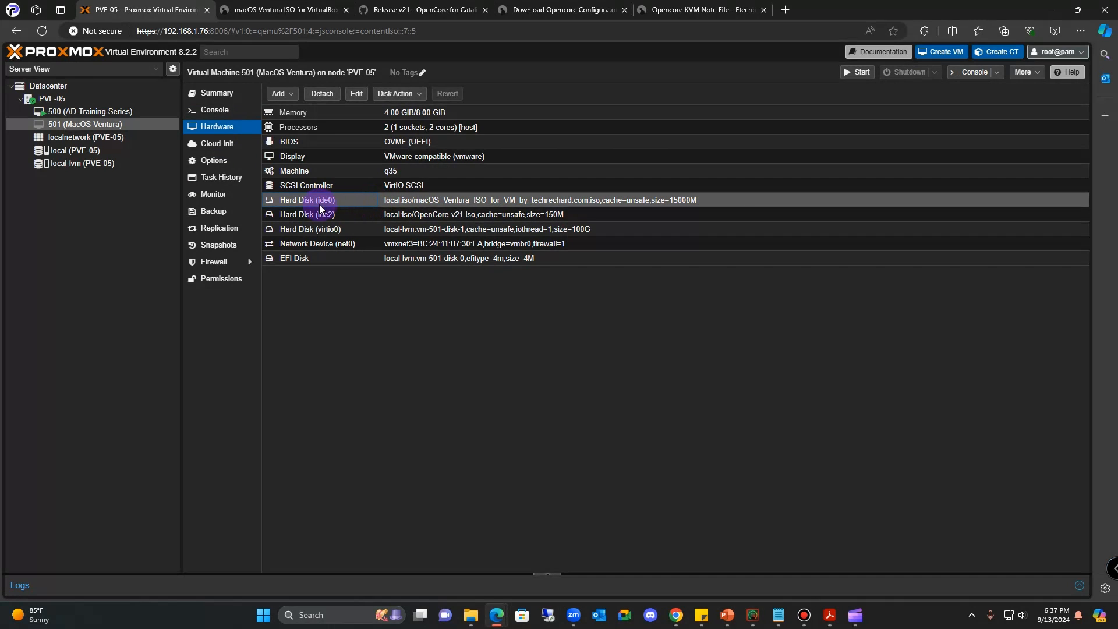
{"action": "left_click", "coordinate": [444, 214]}
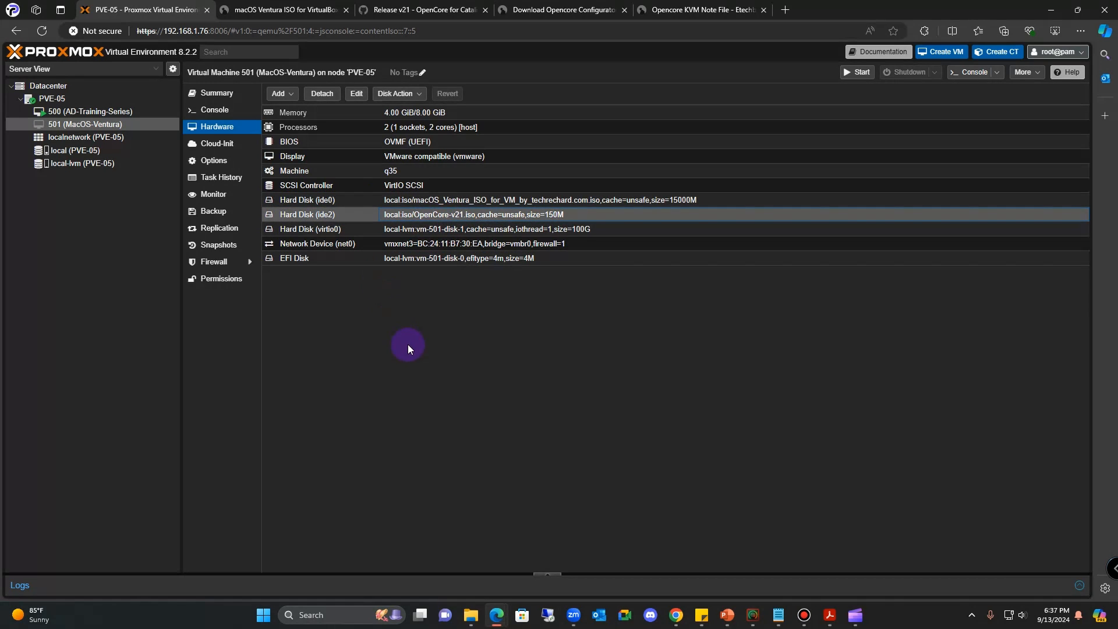
{"action": "left_click", "coordinate": [323, 94]}
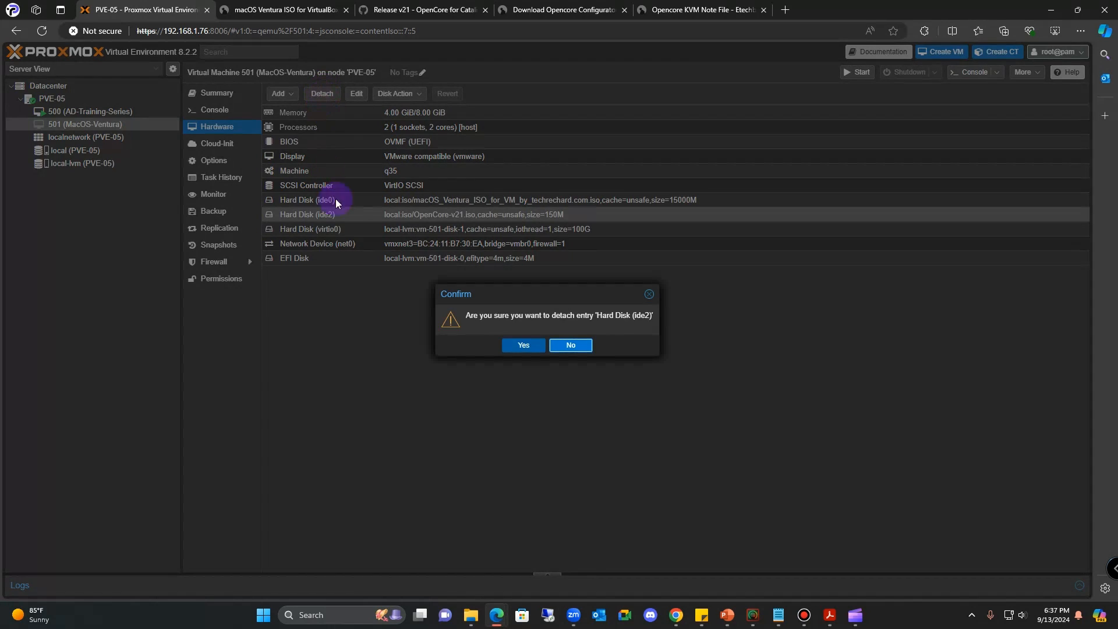
{"action": "left_click", "coordinate": [506, 345]}
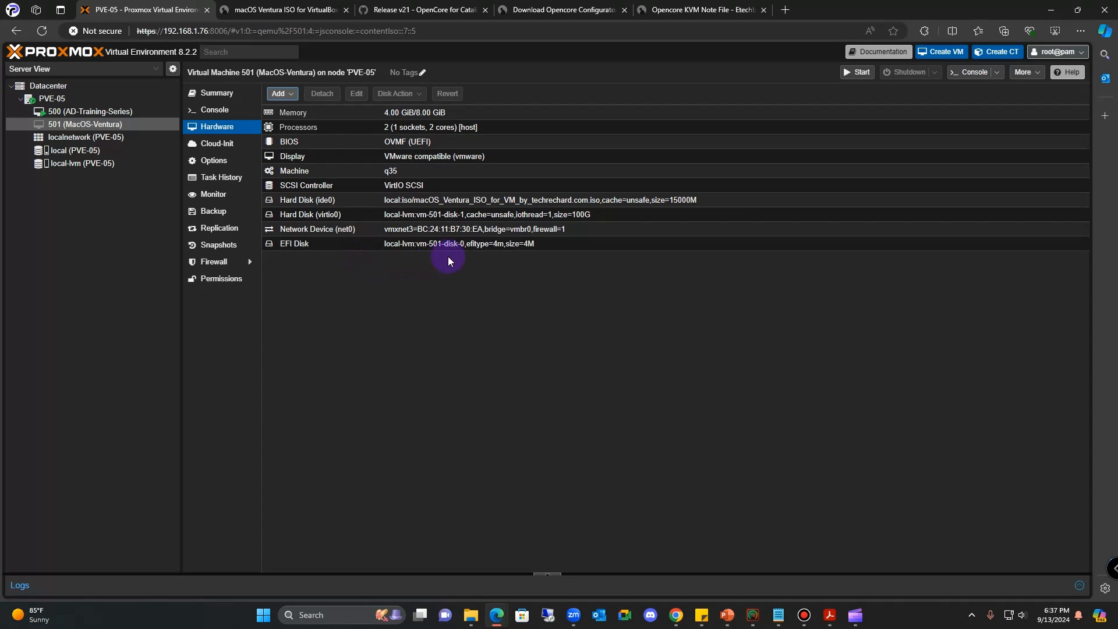
- Detach the macOS Ventura installer, Hard Disk (ide0), from the hardware list
{"action": "left_click", "coordinate": [496, 200]}
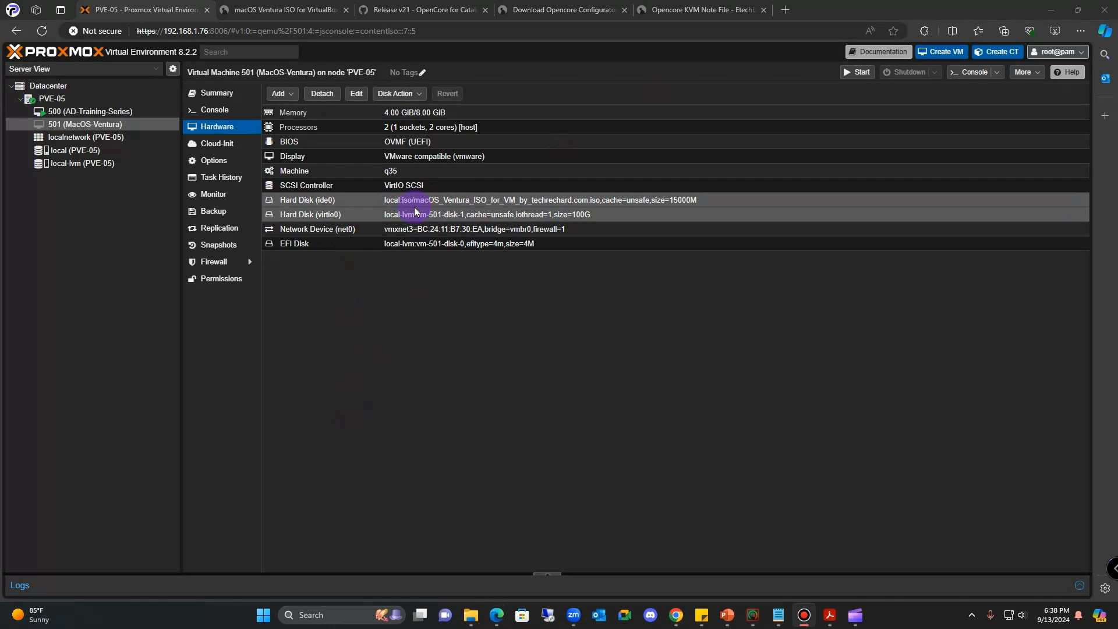
{"action": "left_click", "coordinate": [323, 95]}
{"action": "left_click", "coordinate": [526, 346]}
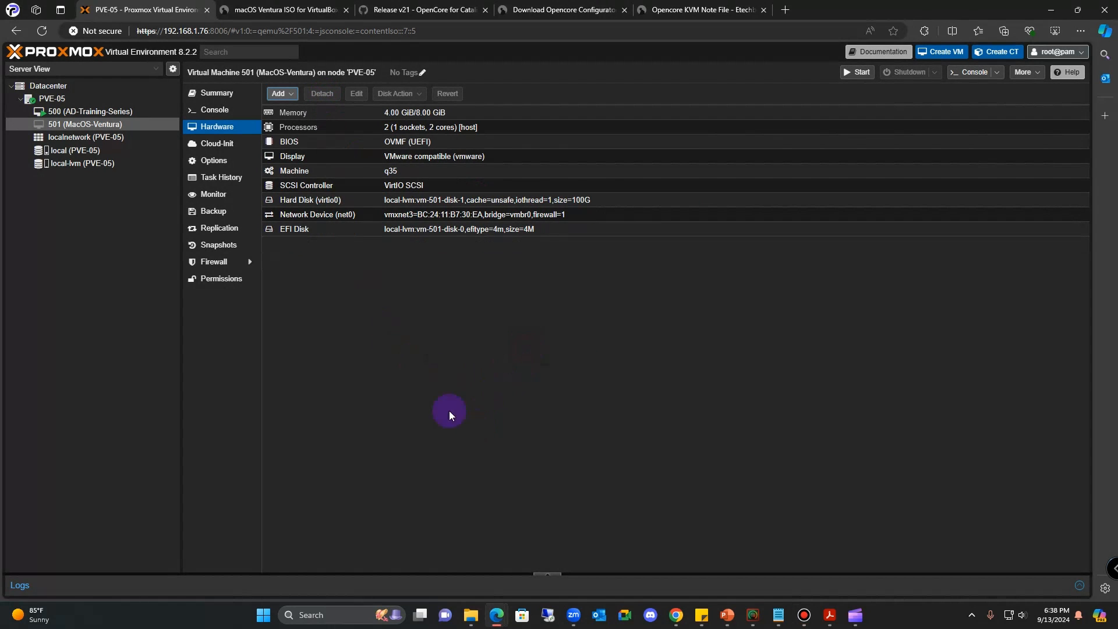
{"action": "left_click", "coordinate": [297, 157]}
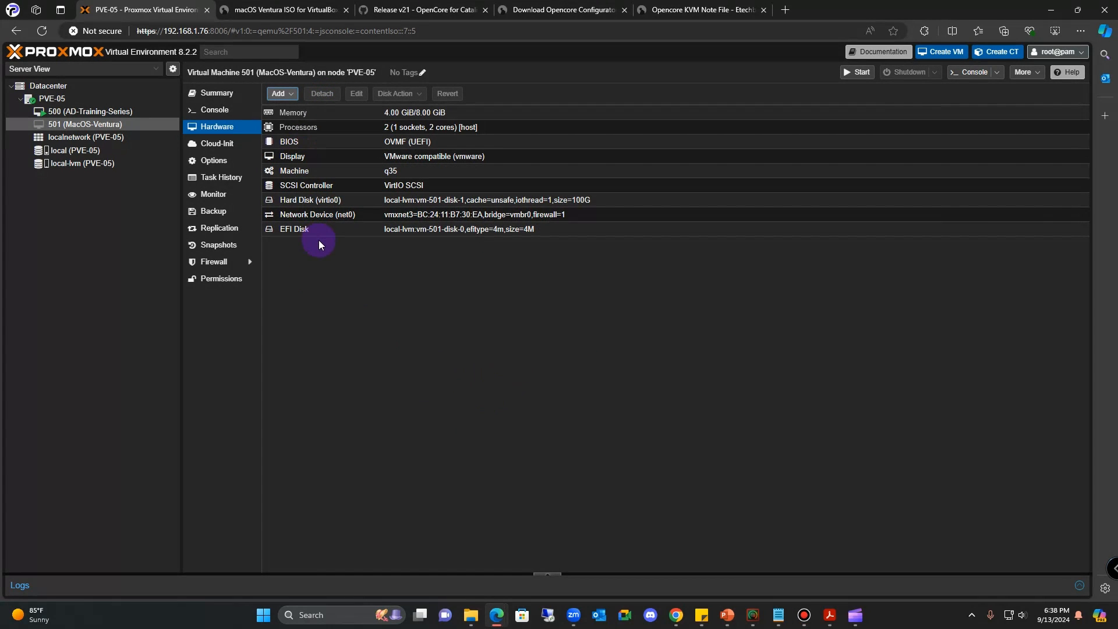
- Start VM 501 from its fullscreen console and boot the MacOS entry in the OpenCore picker
{"action": "left_click", "coordinate": [219, 112]}
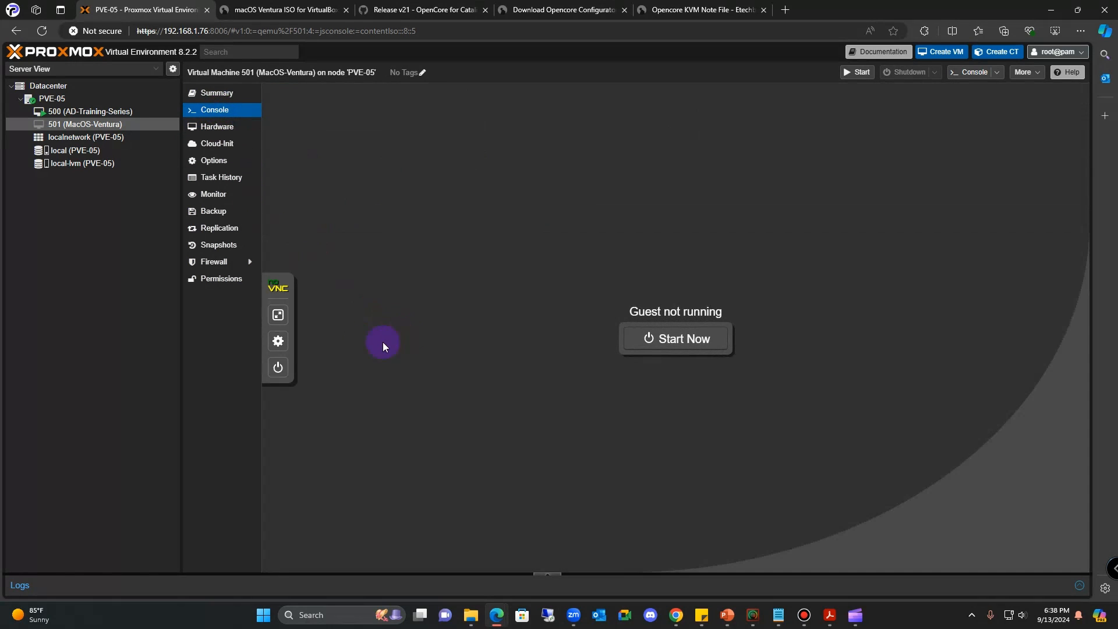
{"action": "left_click", "coordinate": [278, 315]}
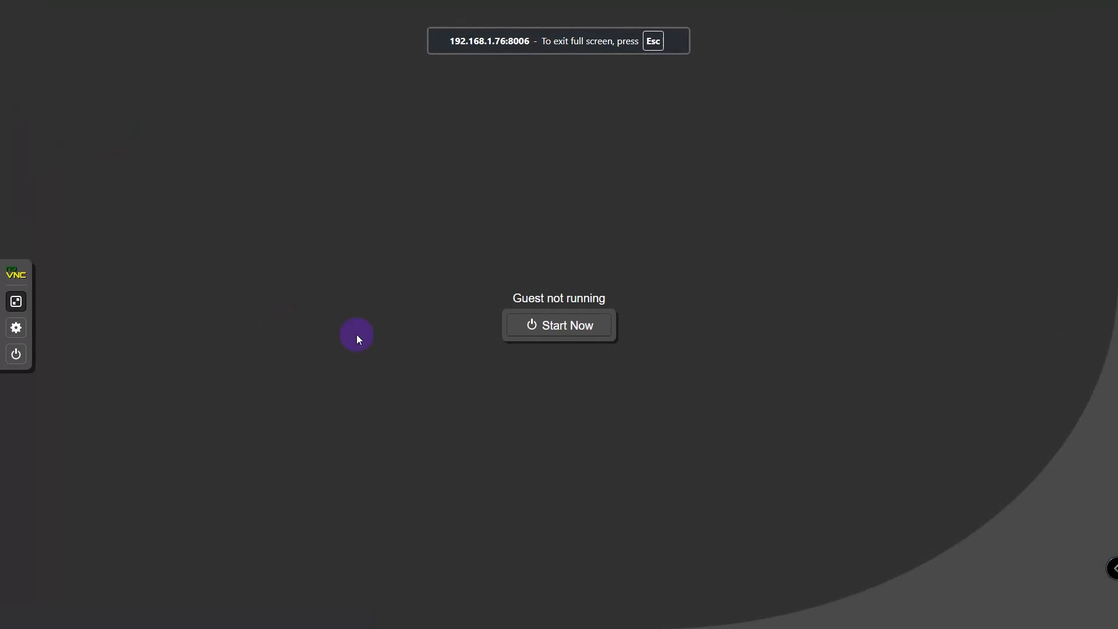
{"action": "left_click", "coordinate": [551, 337]}
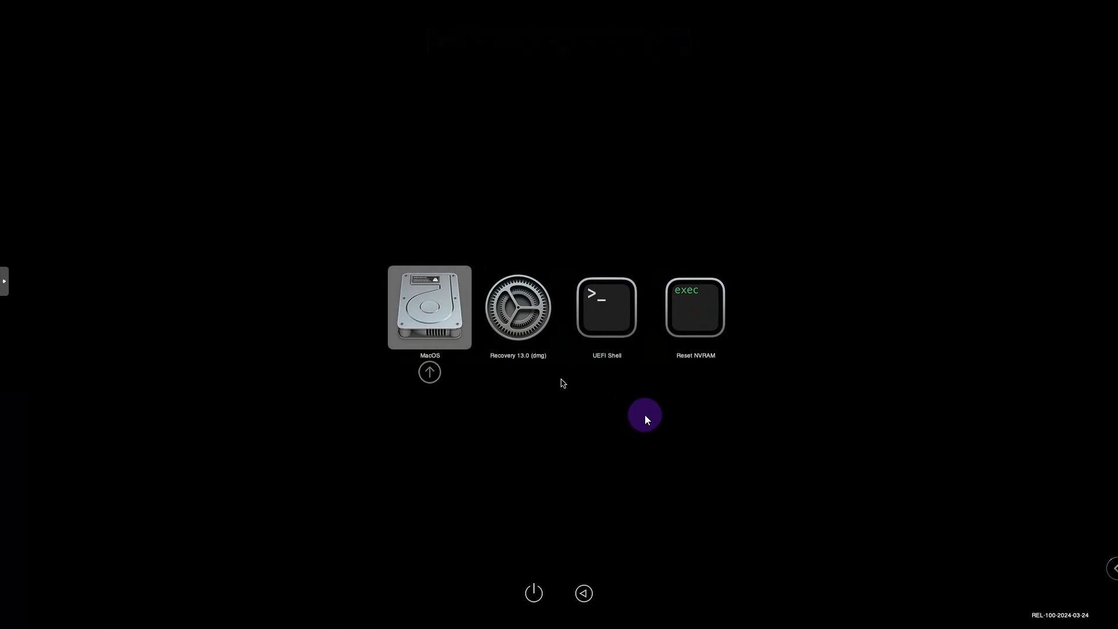
{"action": "key", "text": "Return"}
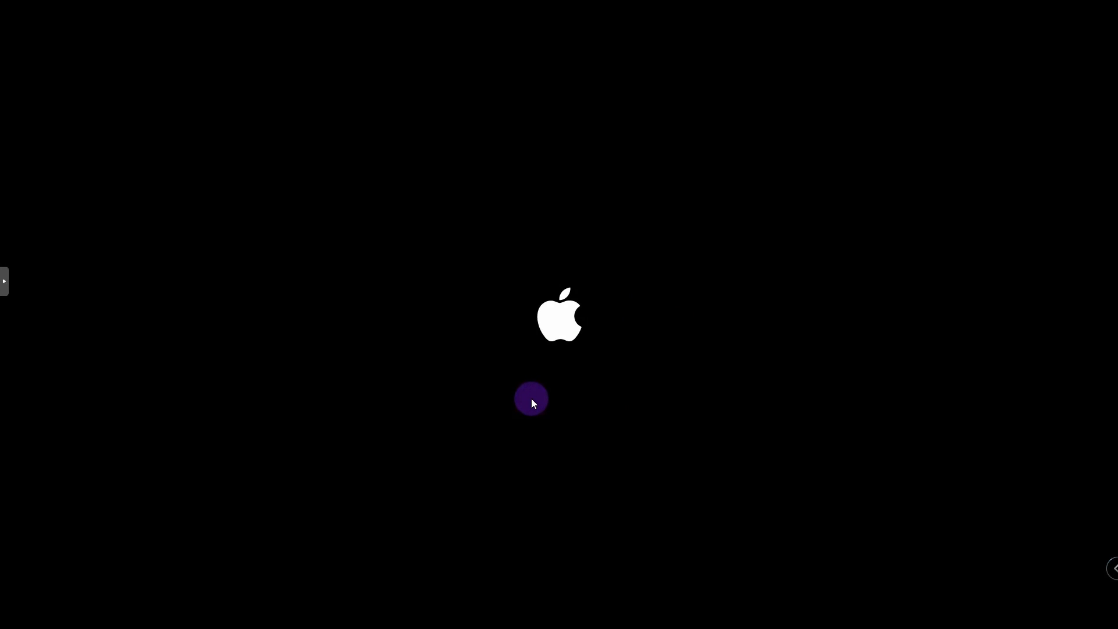
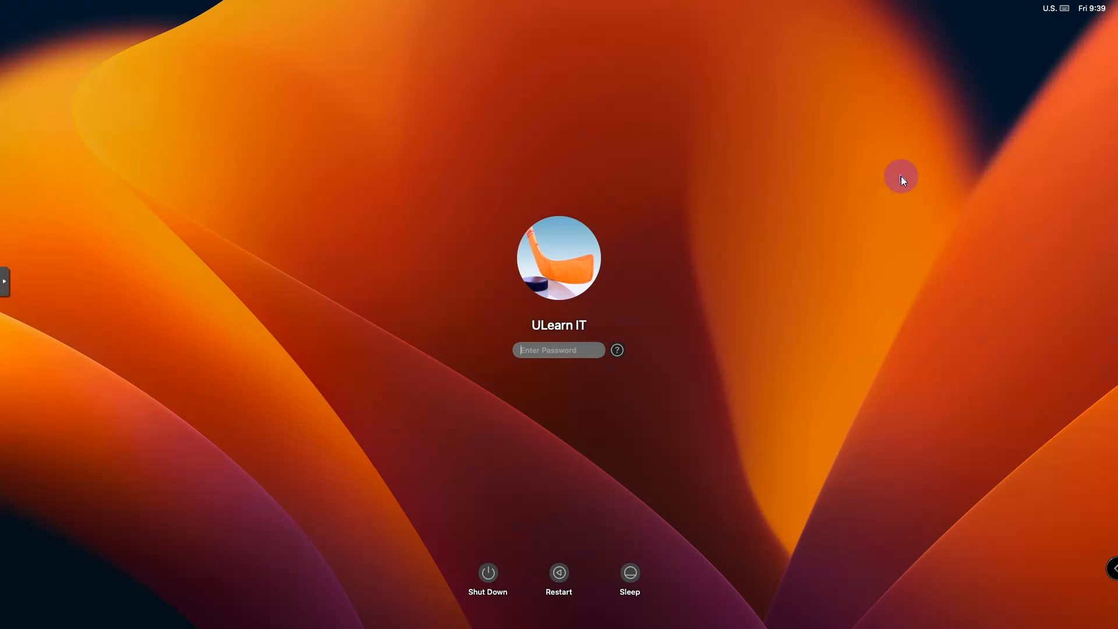
- Enter the user account's password on the macOS Ventura login screen and submit it
{"action": "type", "text": "••••••••••••••"}
{"action": "key", "text": "Return"}
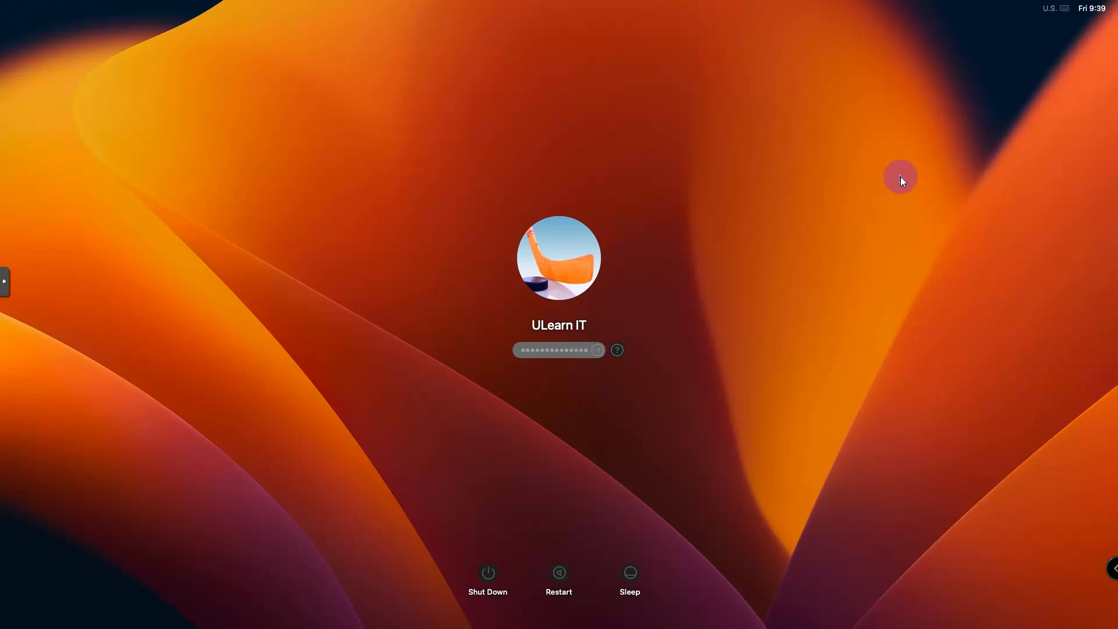